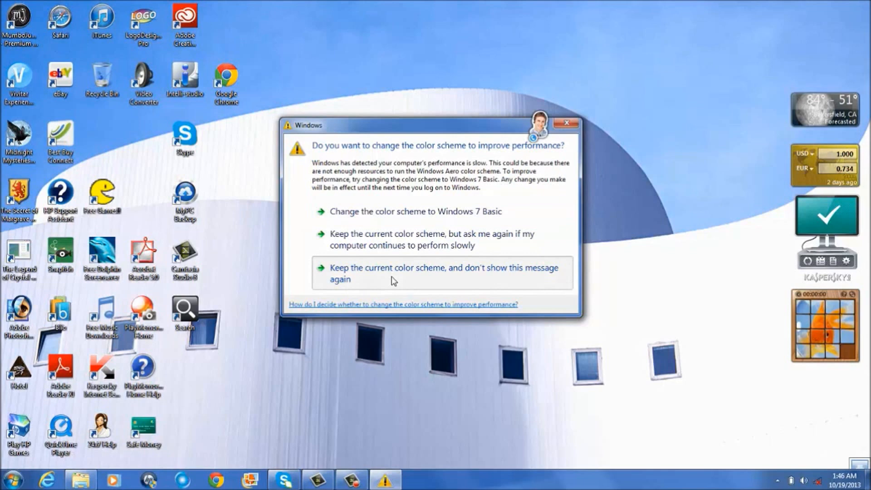
# Keep the current color scheme without showing the message again, and open Windows Live Movie Maker
pyautogui.click(393, 281)
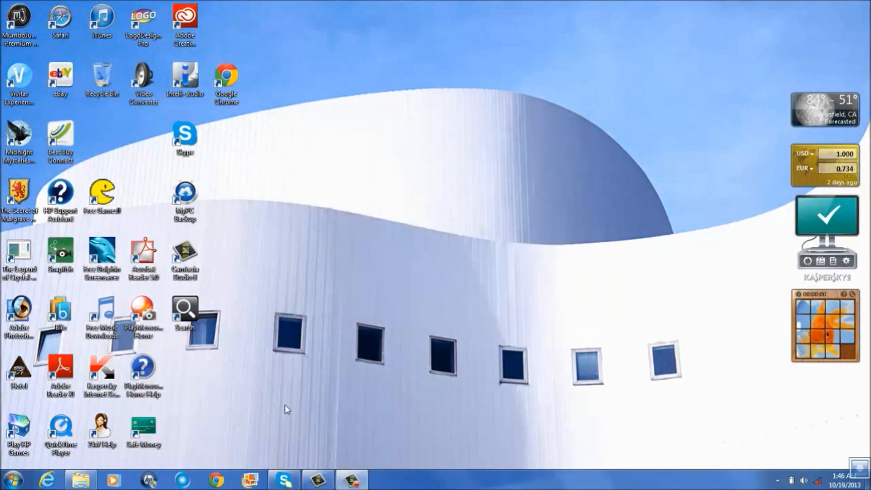
pyautogui.click(13, 480)
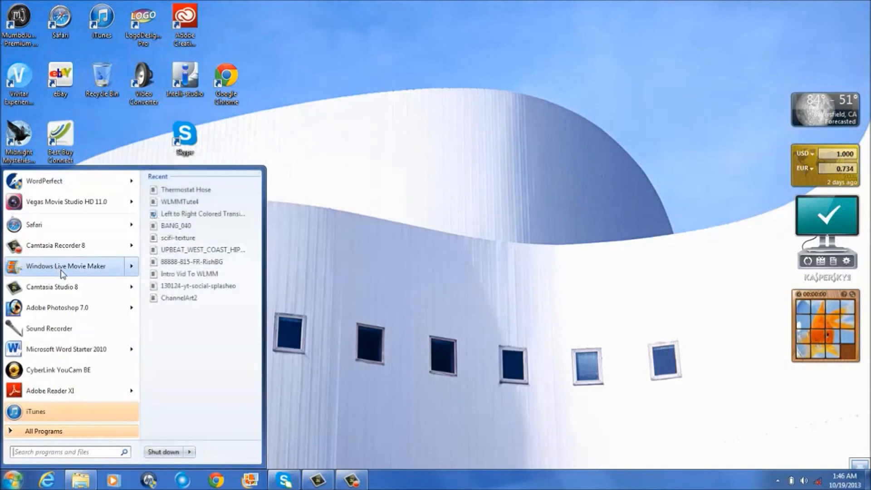
pyautogui.click(62, 275)
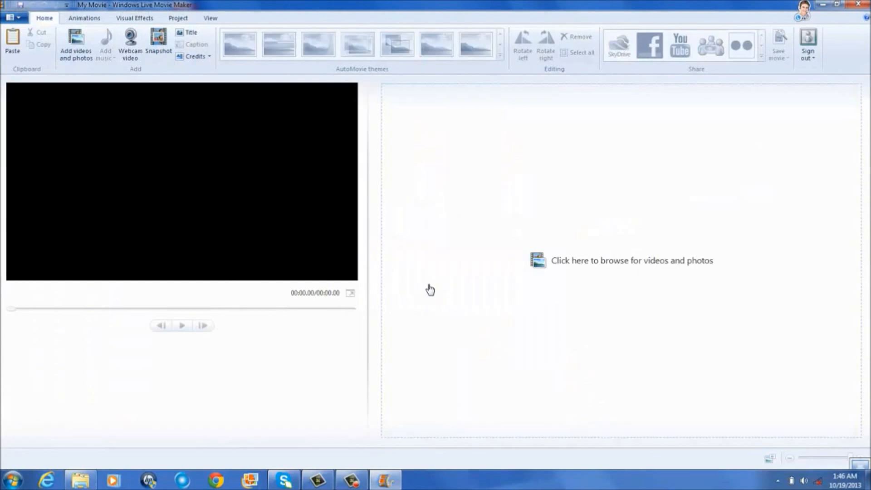
# Add the photo DSC00047 from the 11-14-2012 folder in My Pictures to the project
pyautogui.click(539, 266)
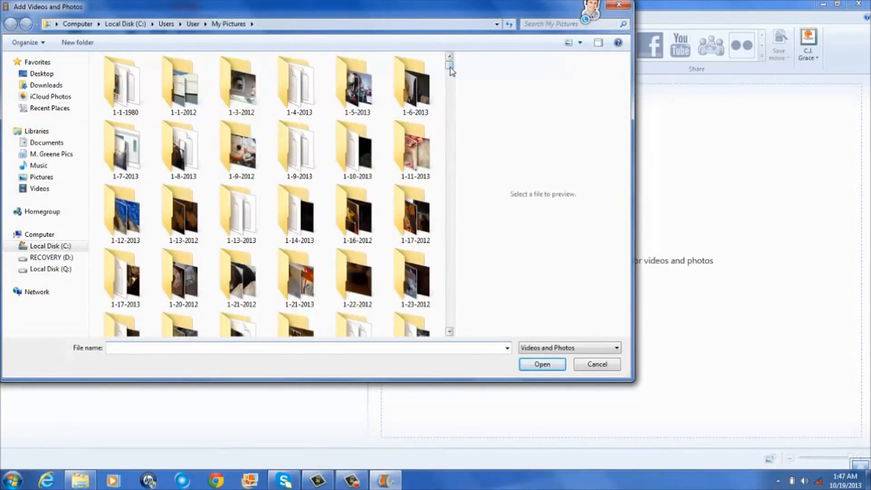
pyautogui.moveTo(450, 70); pyautogui.dragTo(452, 123)
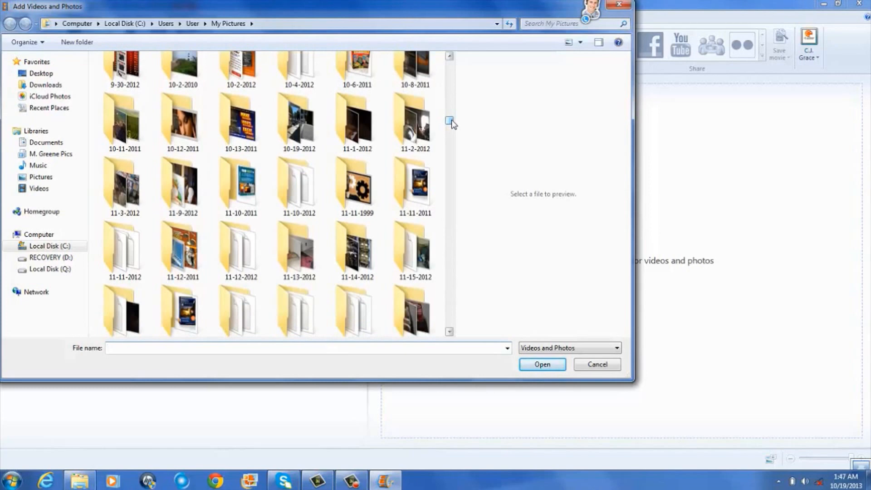
pyautogui.doubleClick(358, 251)
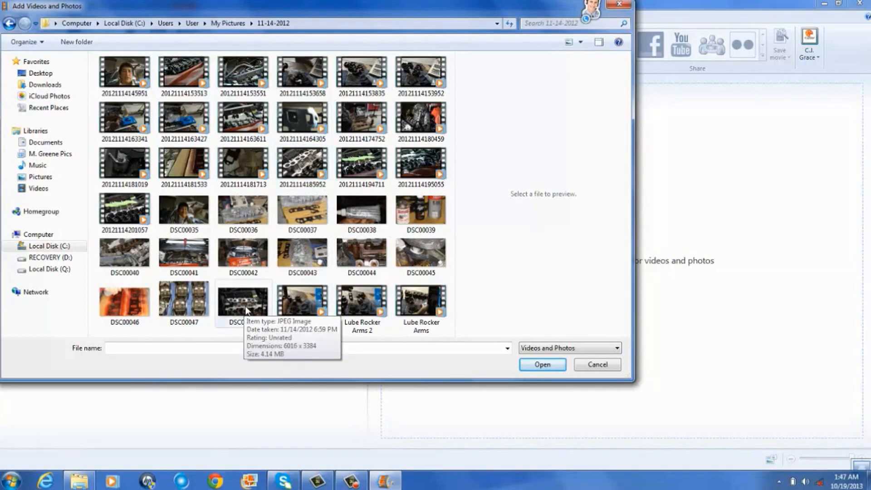
pyautogui.doubleClick(199, 310)
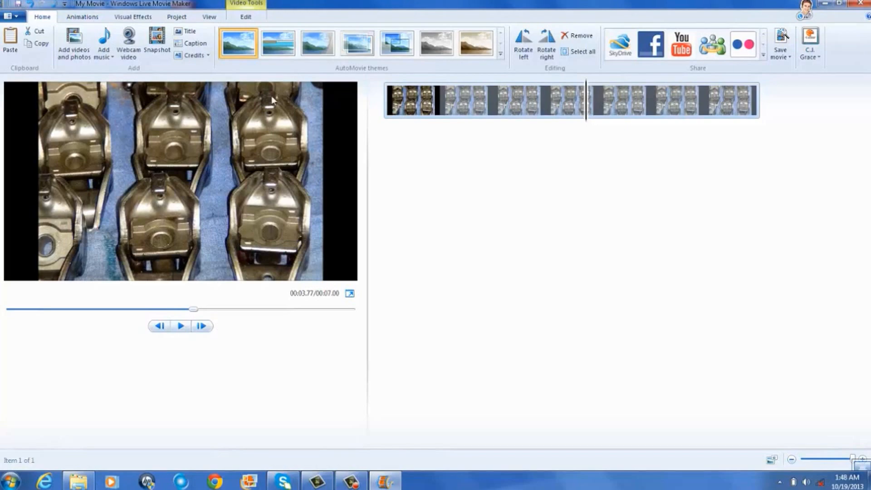
pyautogui.click(80, 37)
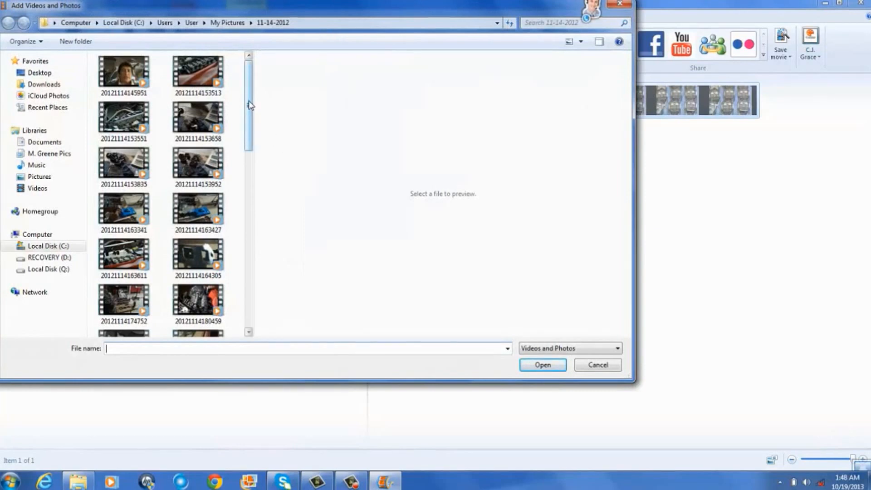
pyautogui.moveTo(249, 104); pyautogui.dragTo(258, 180)
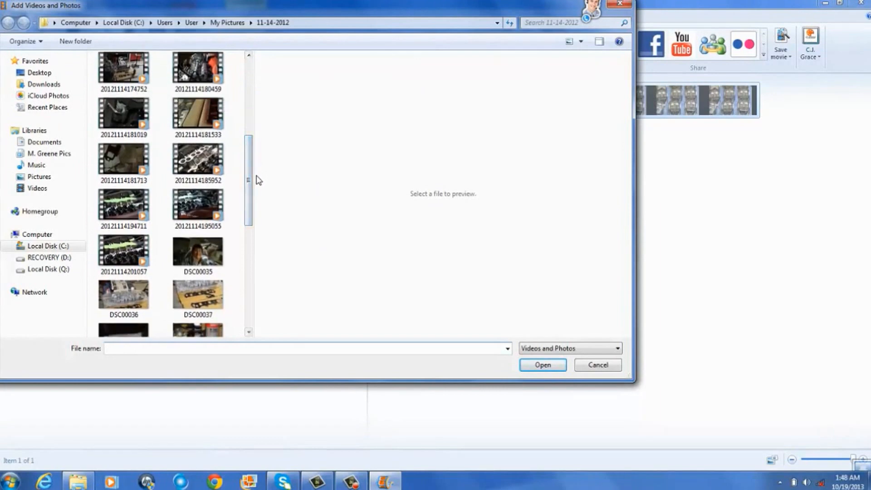
pyautogui.doubleClick(200, 168)
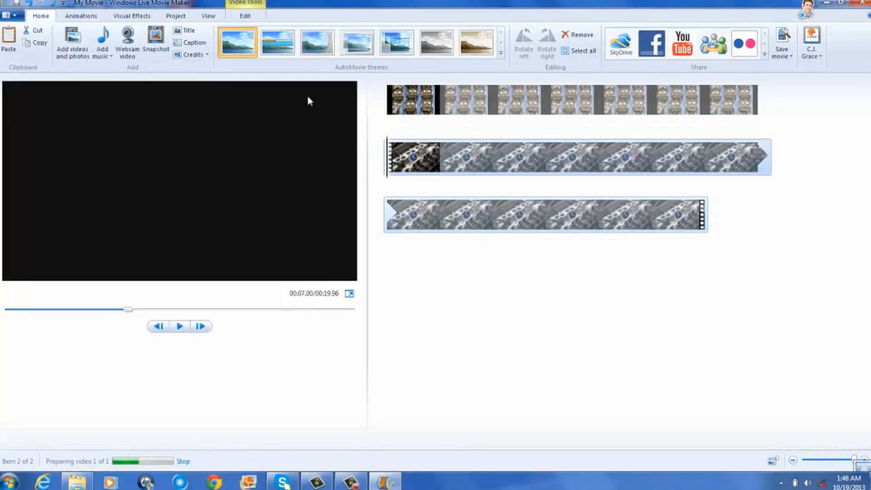
# Set the photo's display duration on the storyboard to 3.00 seconds
pyautogui.click(398, 105)
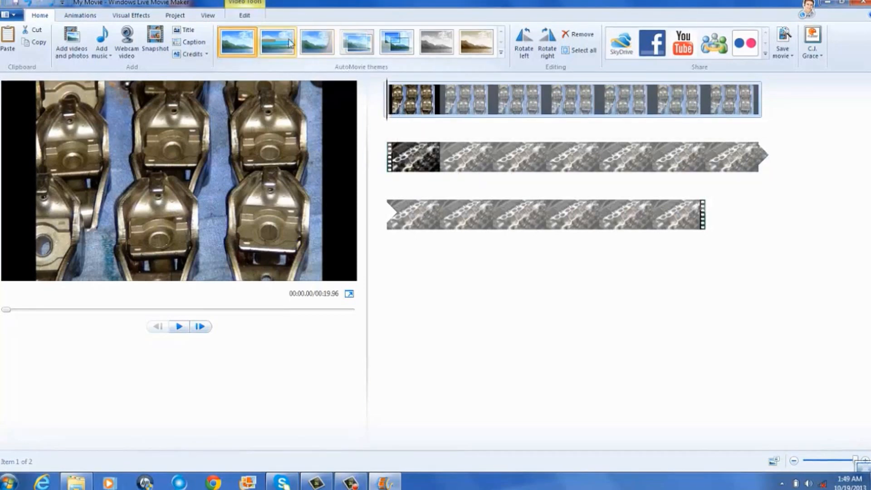
pyautogui.click(243, 16)
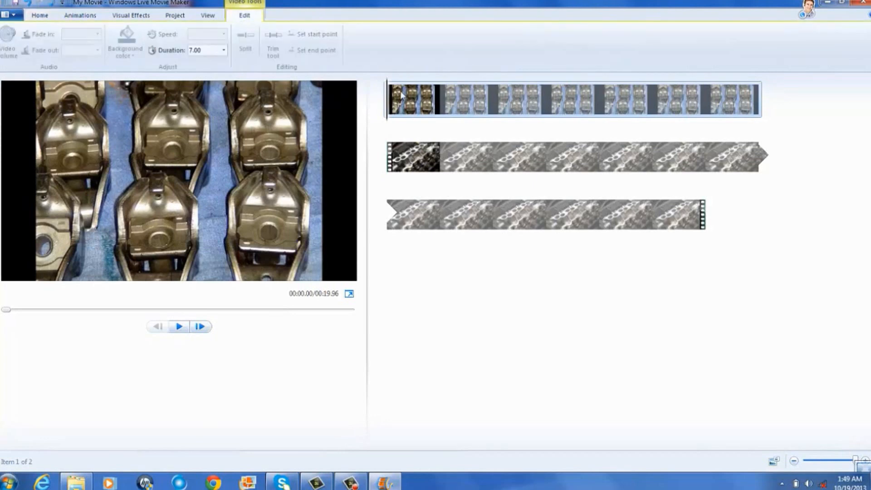
pyautogui.moveTo(390, 99); pyautogui.dragTo(544, 102)
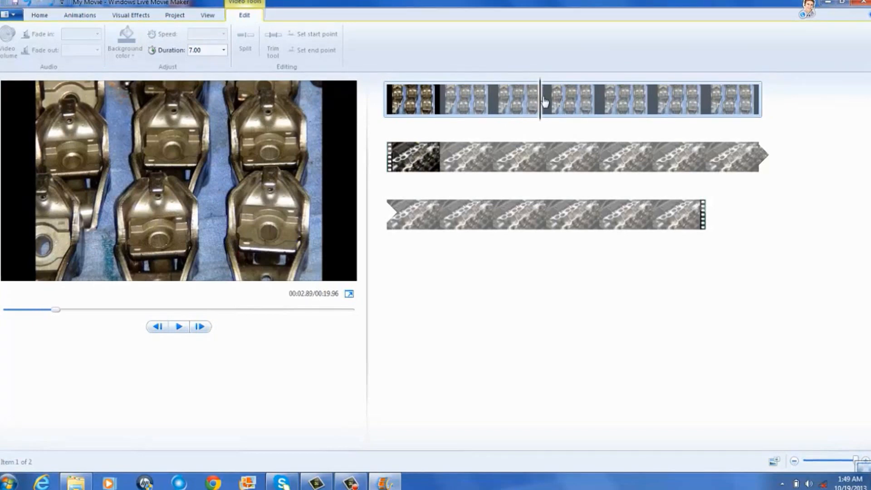
pyautogui.click(224, 50)
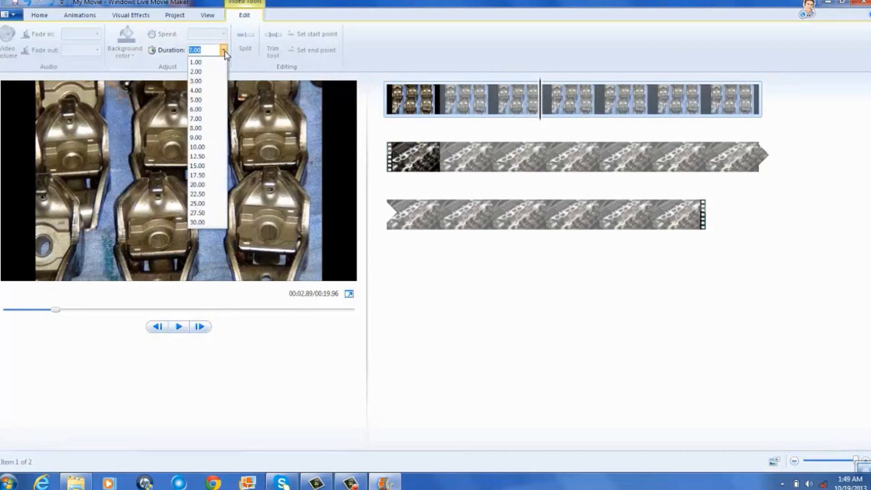
pyautogui.click(216, 82)
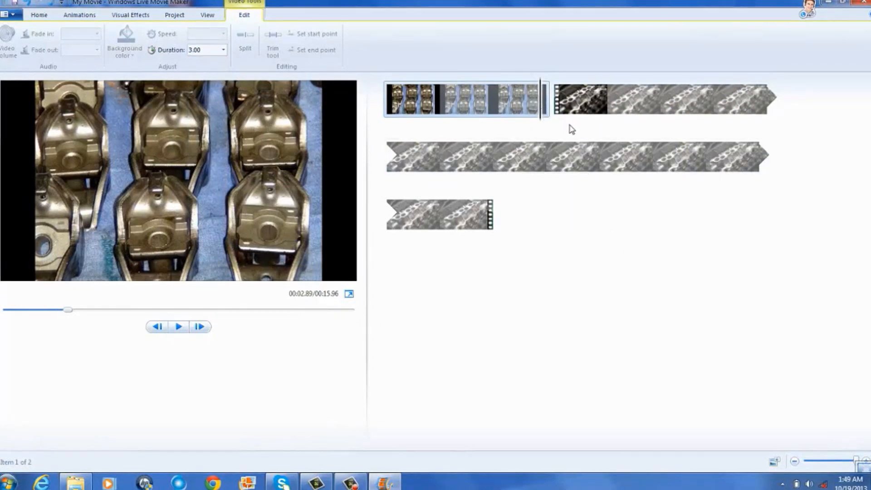
# Select the video clip after the photo and scrub through its footage to review it
pyautogui.click(557, 116)
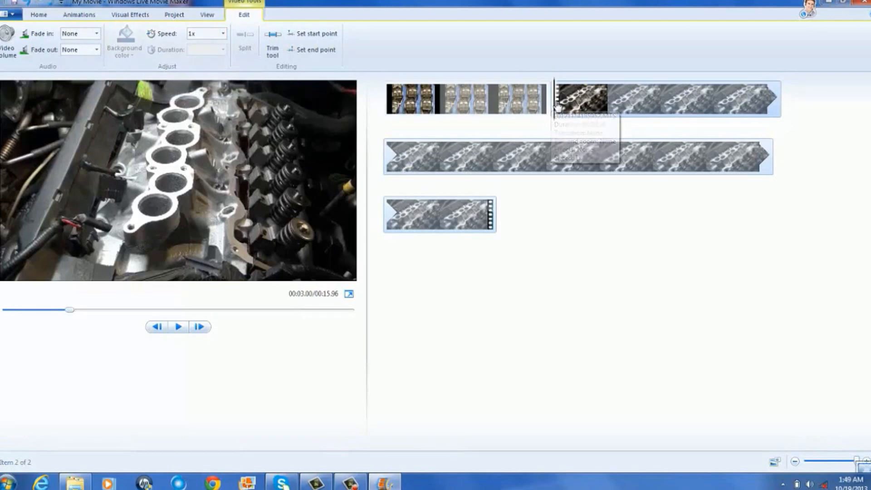
pyautogui.click(569, 105)
pyautogui.moveTo(575, 106); pyautogui.dragTo(607, 113)
pyautogui.moveTo(648, 118); pyautogui.dragTo(792, 153)
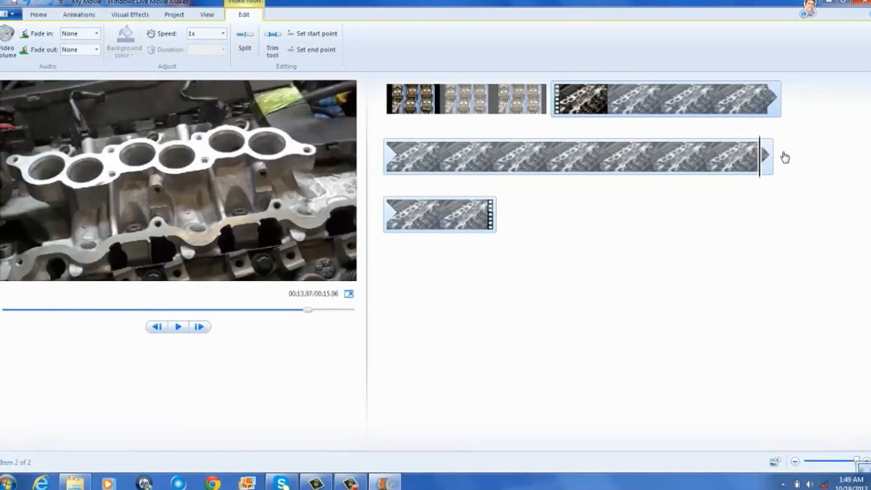
pyautogui.click(671, 170)
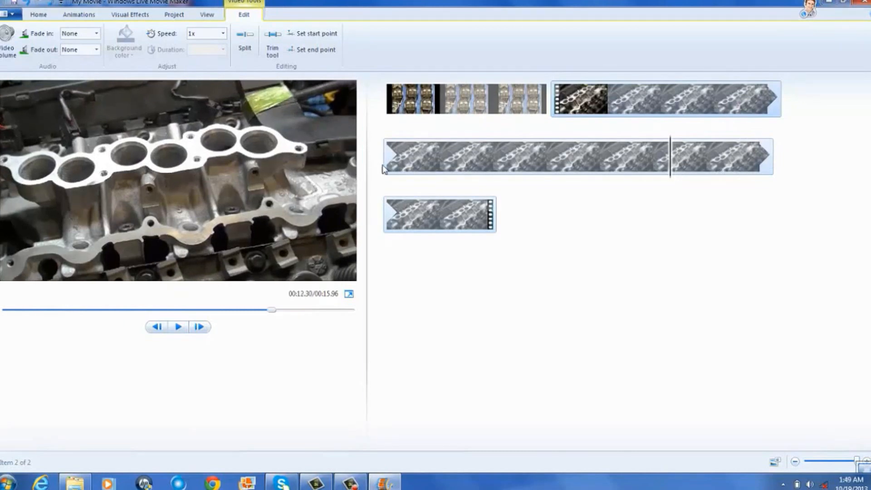
pyautogui.click(389, 168)
pyautogui.moveTo(400, 168); pyautogui.dragTo(739, 181)
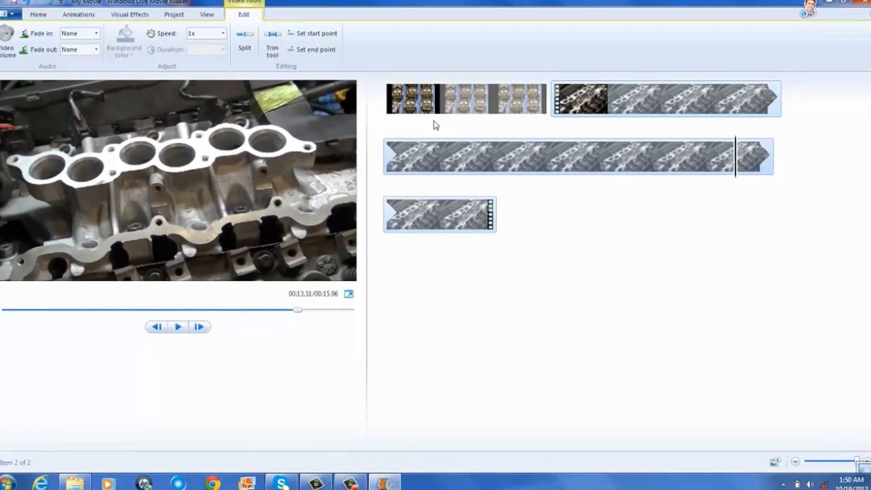
# Remove the photo from the storyboard, leaving only the video clip
pyautogui.click(403, 99)
pyautogui.rightClick(403, 99)
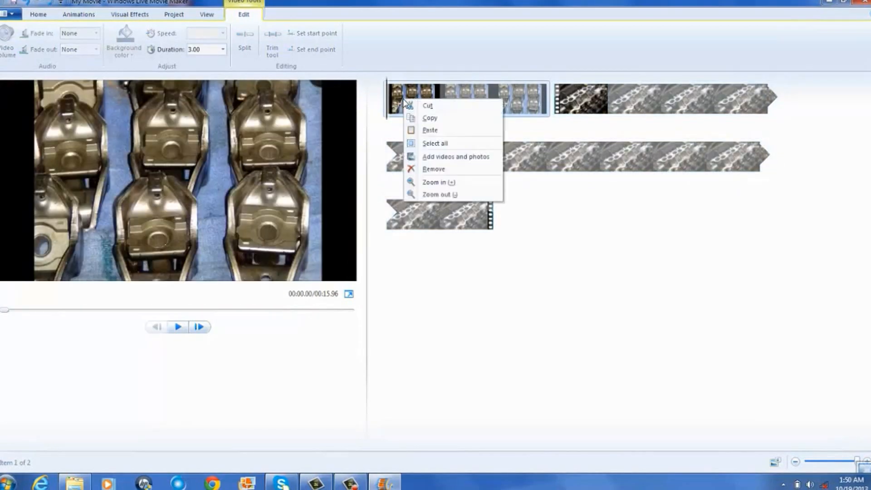
pyautogui.click(443, 169)
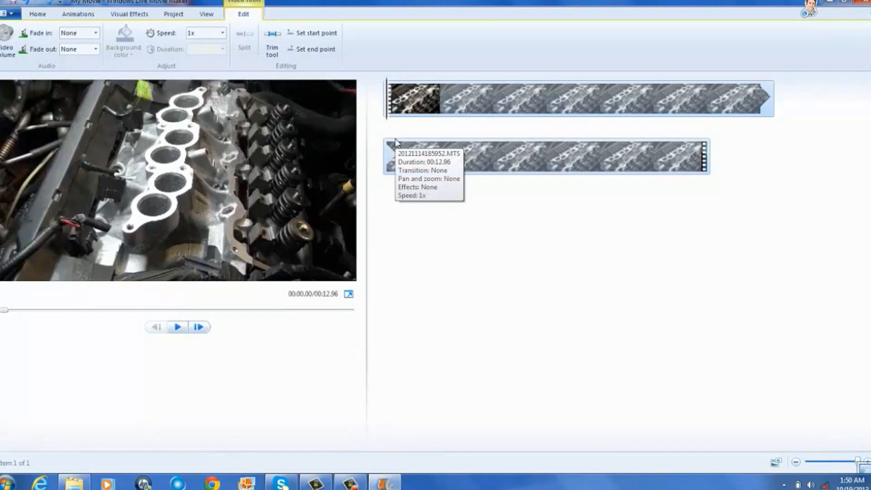
# Play the opening seconds of the video clip and set its playback speed to 0.5x
pyautogui.click(179, 327)
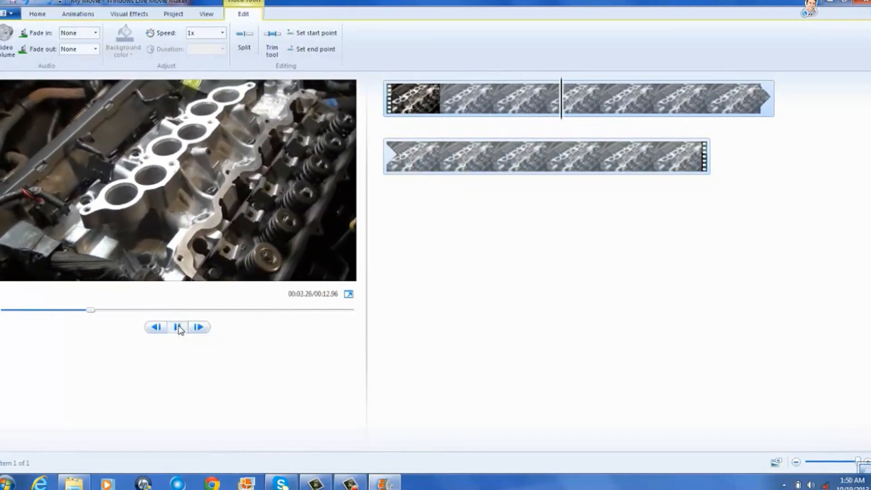
pyautogui.click(179, 328)
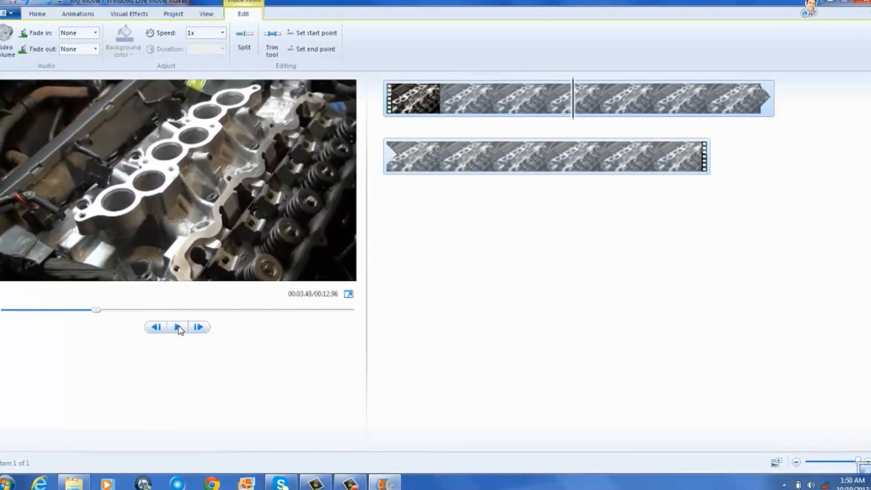
pyautogui.click(223, 33)
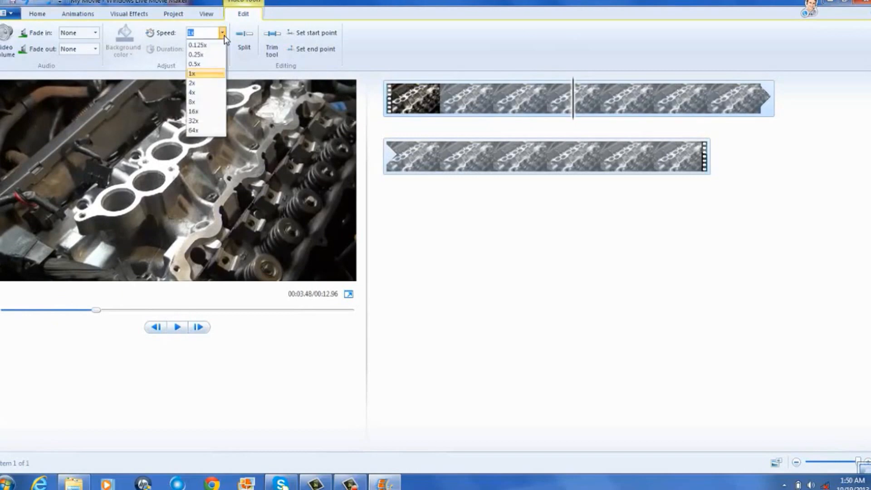
pyautogui.click(212, 68)
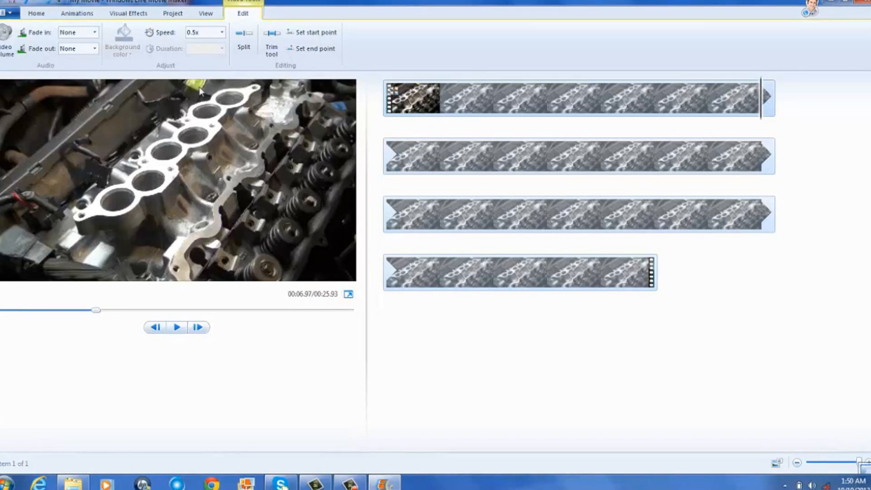
# Set the video clip's playback speed to 2x
pyautogui.click(220, 34)
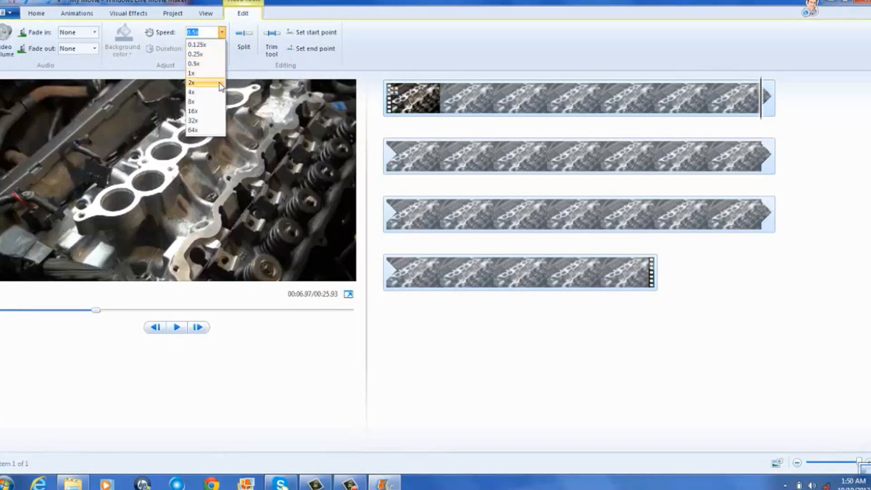
pyautogui.click(221, 87)
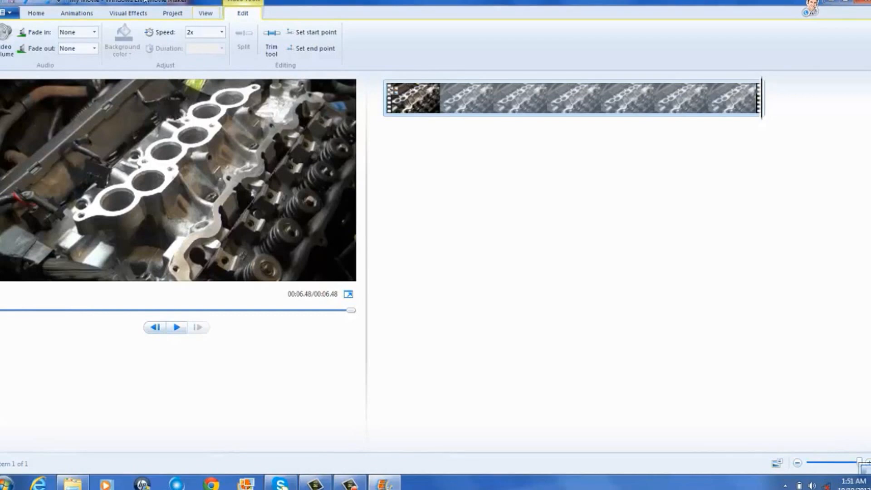
pyautogui.click(35, 15)
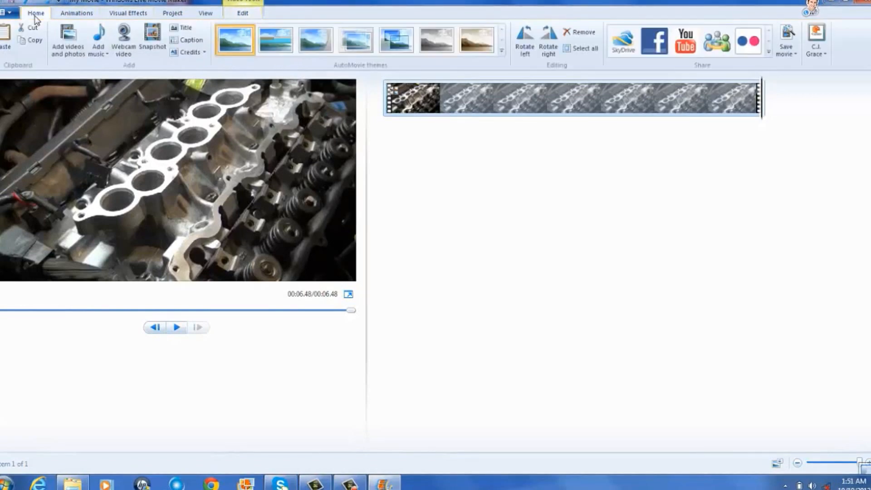
pyautogui.click(80, 42)
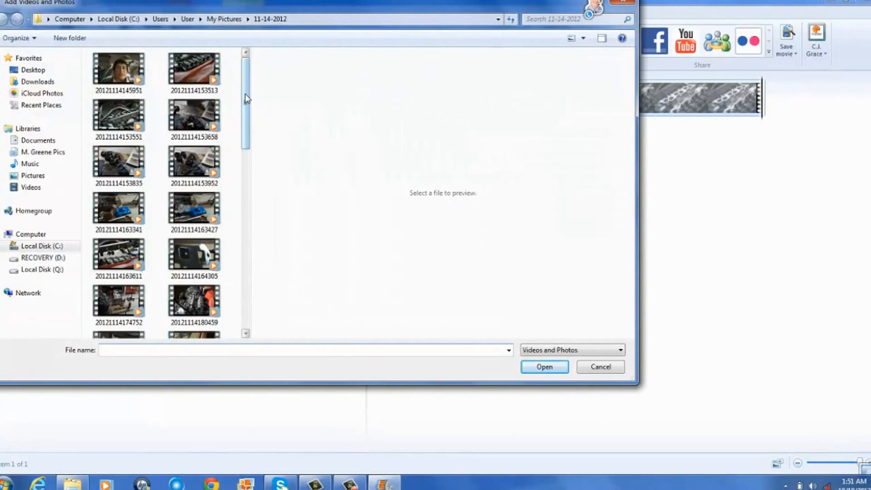
pyautogui.moveTo(245, 98); pyautogui.dragTo(250, 168)
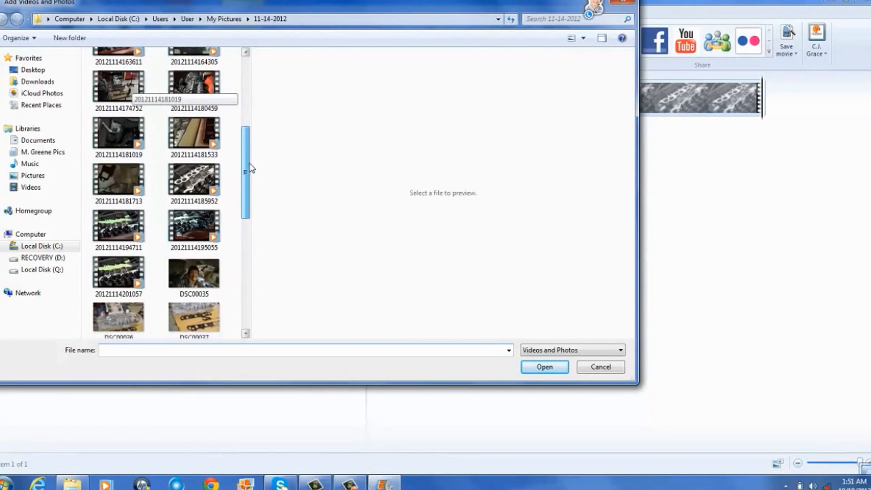
pyautogui.doubleClick(104, 236)
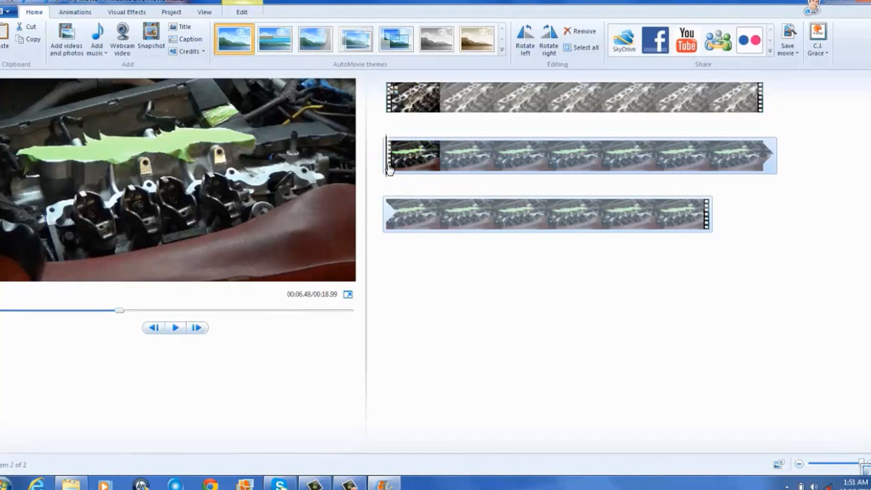
# Set the second video clip's speed to 2x and play the movie from the beginning
pyautogui.click(243, 14)
pyautogui.click(220, 31)
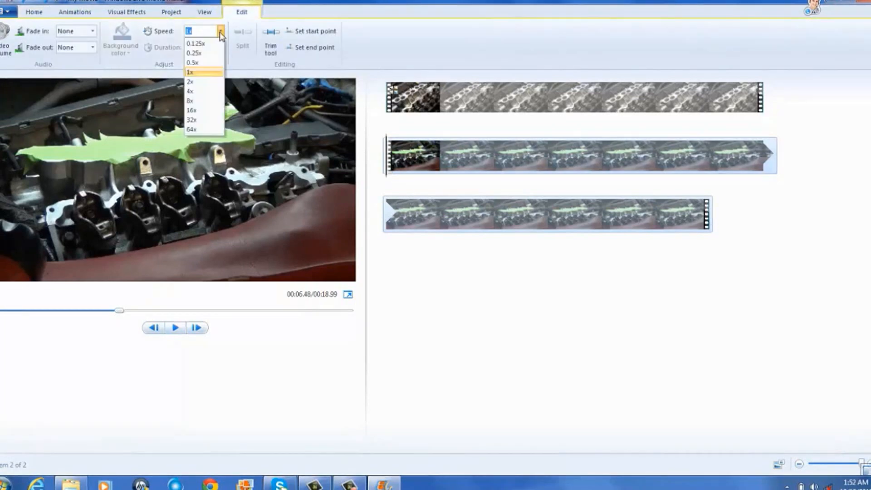
pyautogui.click(216, 83)
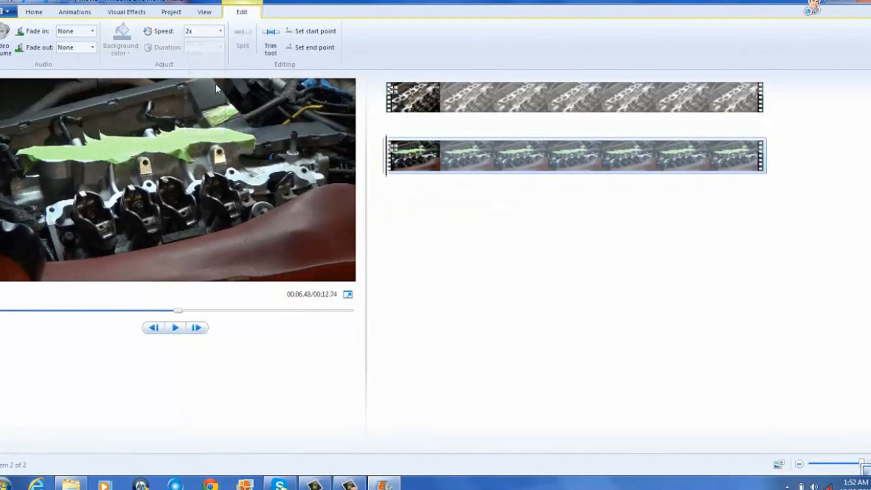
pyautogui.click(390, 113)
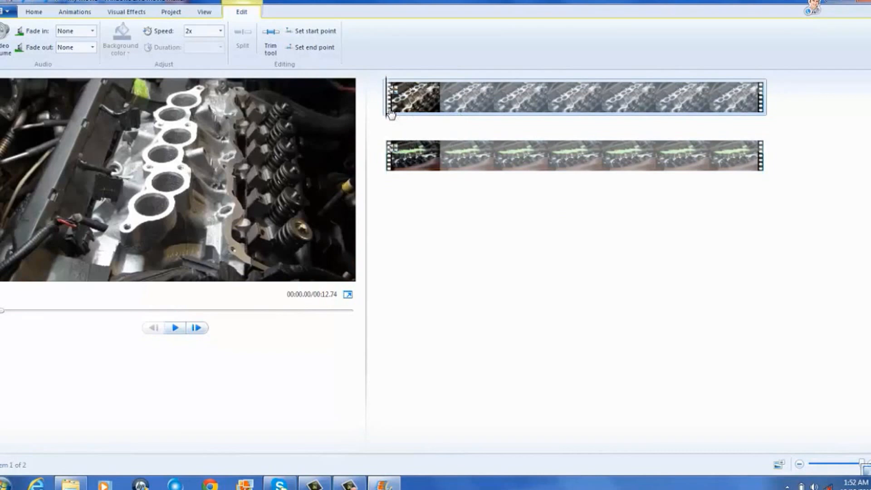
pyautogui.click(174, 332)
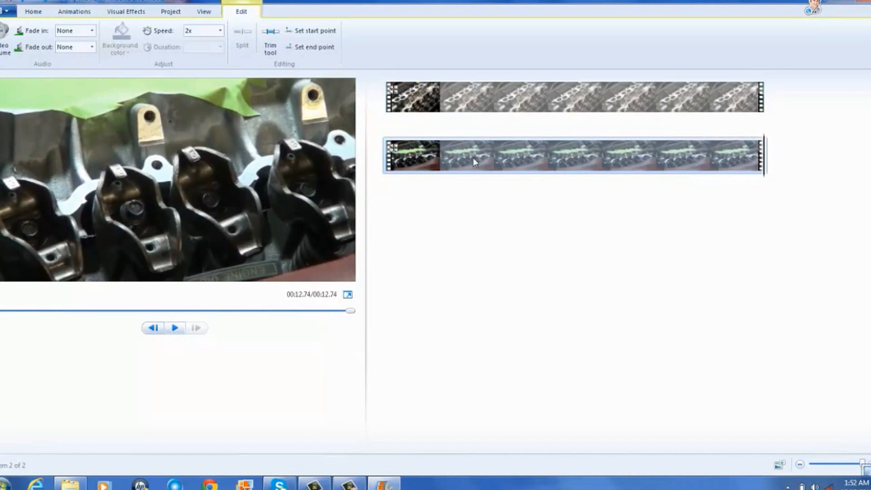
# Look through the available transitions for the first video clip and give the clip the Cyan tone visual effect
pyautogui.click(387, 110)
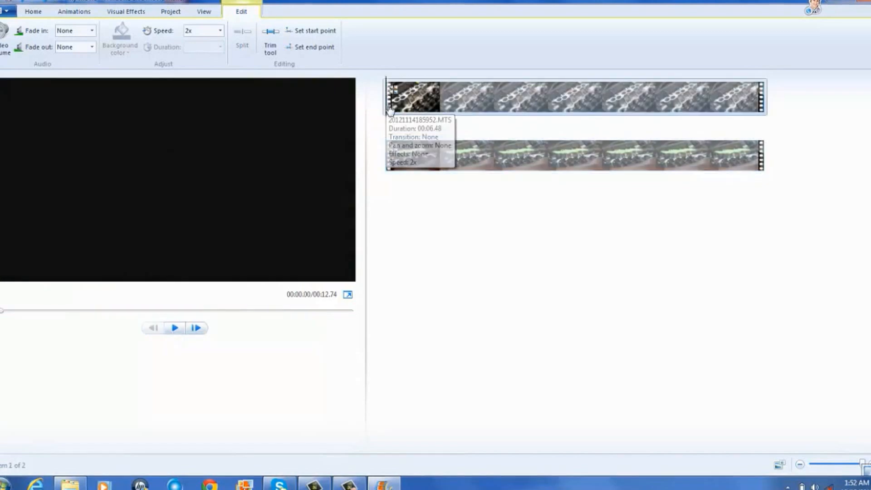
pyautogui.click(31, 13)
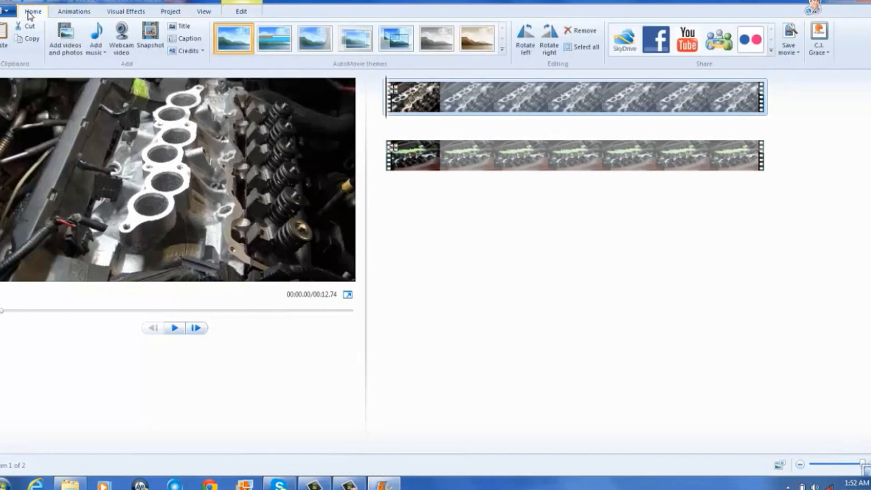
pyautogui.click(71, 15)
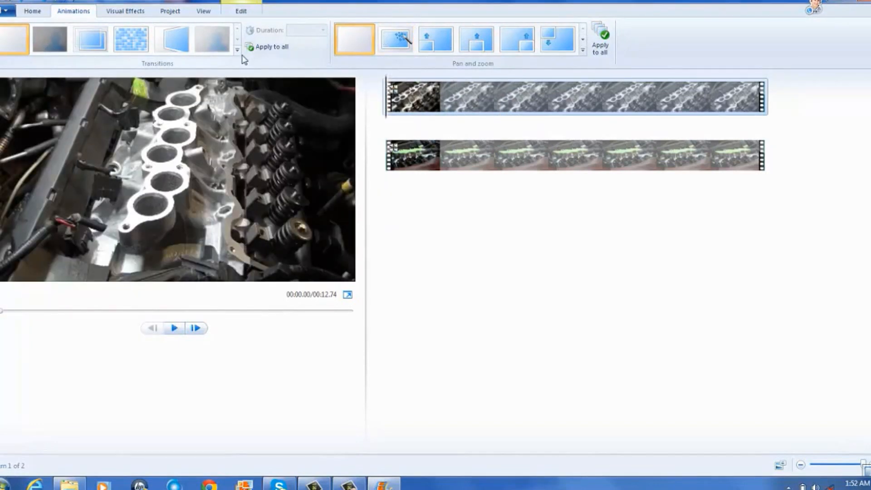
pyautogui.click(236, 51)
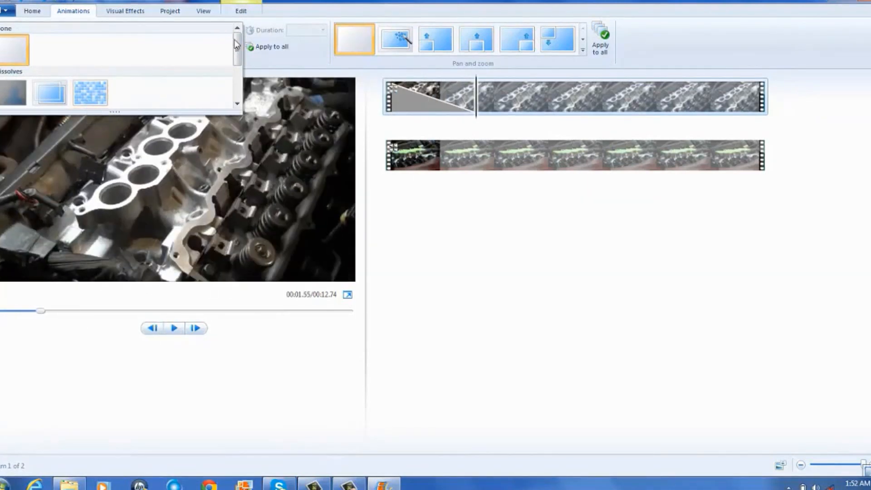
pyautogui.moveTo(236, 44); pyautogui.dragTo(241, 67)
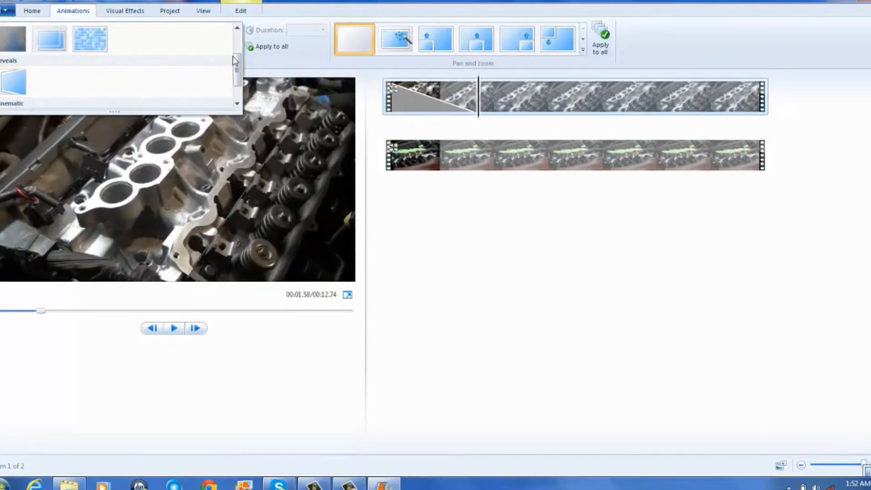
pyautogui.moveTo(237, 62); pyautogui.dragTo(245, 82)
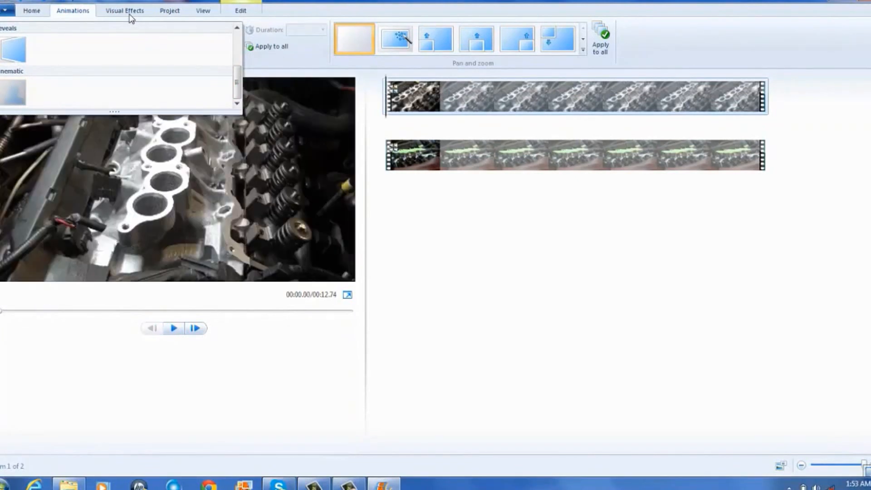
pyautogui.click(130, 18)
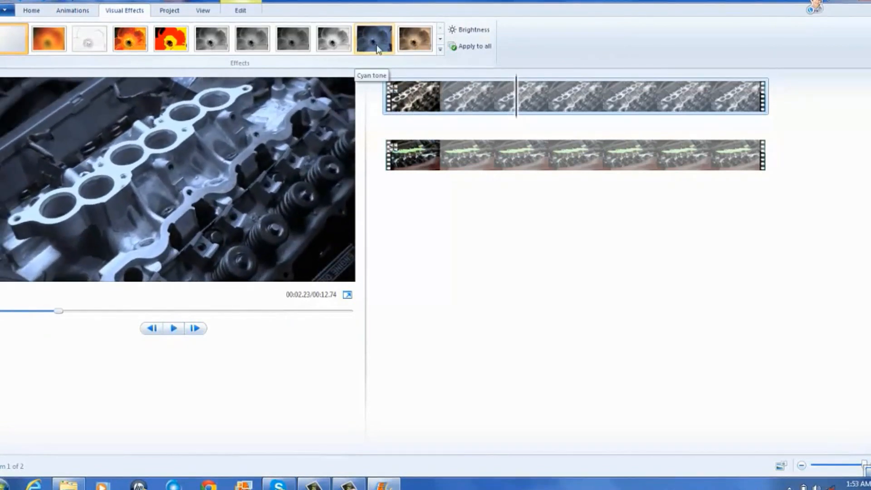
pyautogui.click(377, 46)
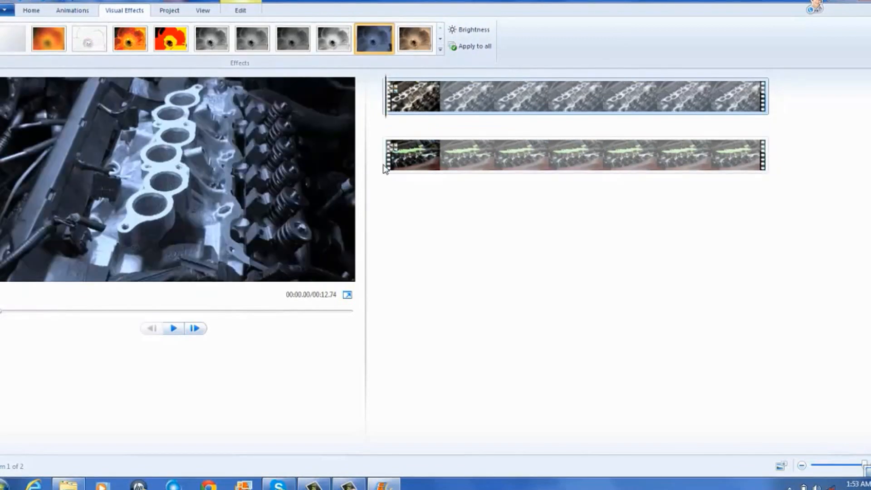
# Apply the brick-pattern transition from the Dissolves group to the first clip and play the movie
pyautogui.click(78, 13)
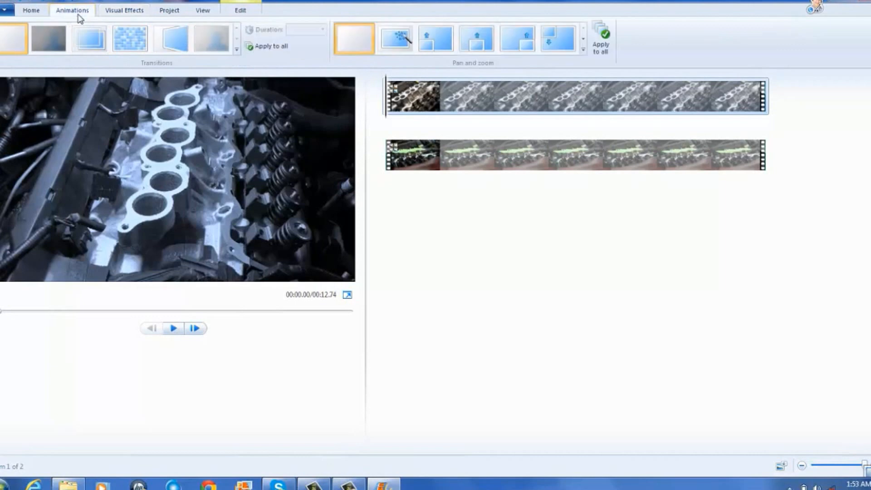
pyautogui.click(237, 51)
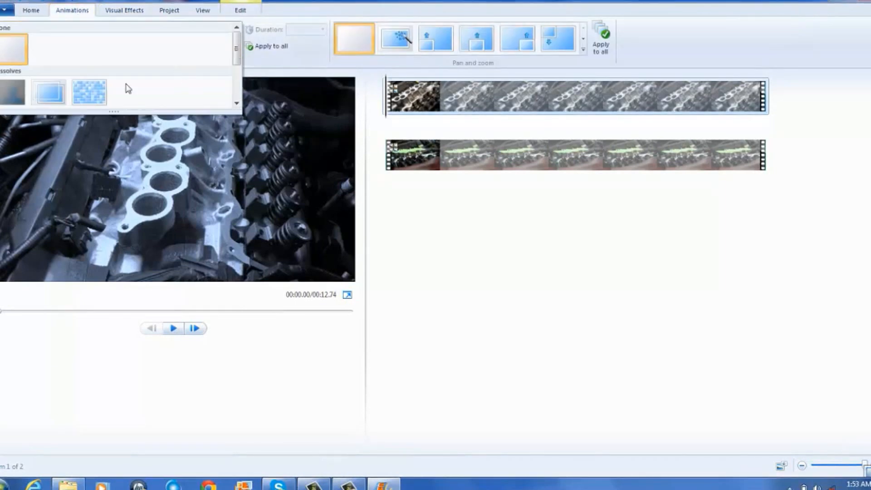
pyautogui.click(93, 92)
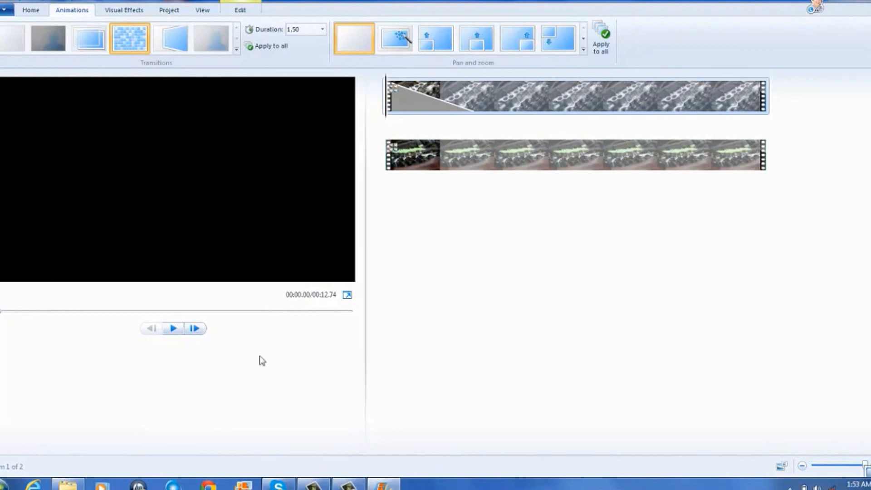
pyautogui.click(173, 328)
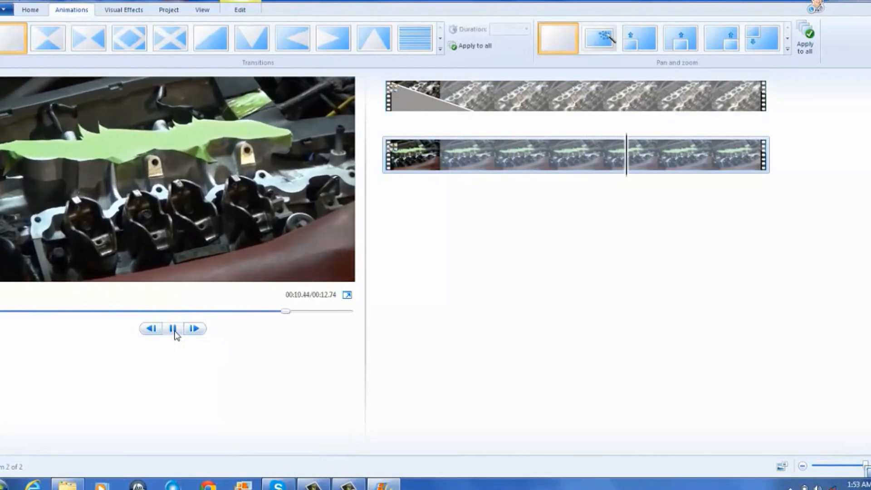
# Apply the Checkerboard transition from Patterns and Shapes to the second clip and play the movie from the beginning
pyautogui.click(387, 165)
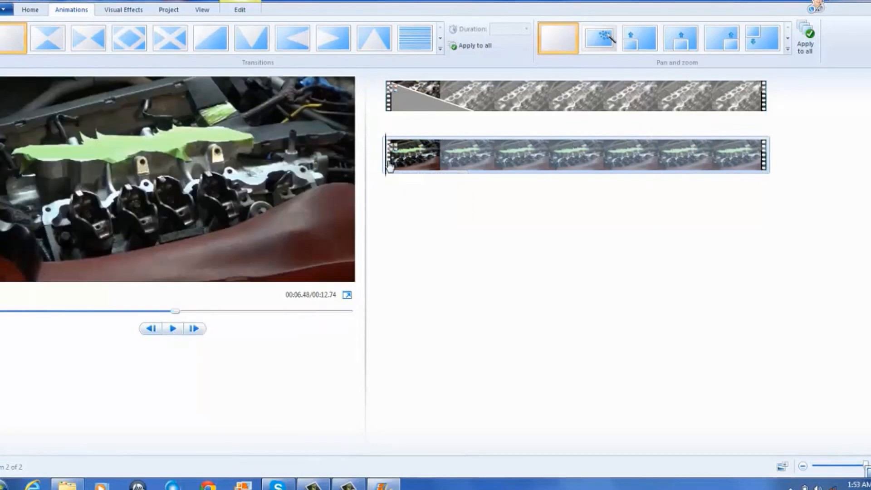
pyautogui.click(409, 39)
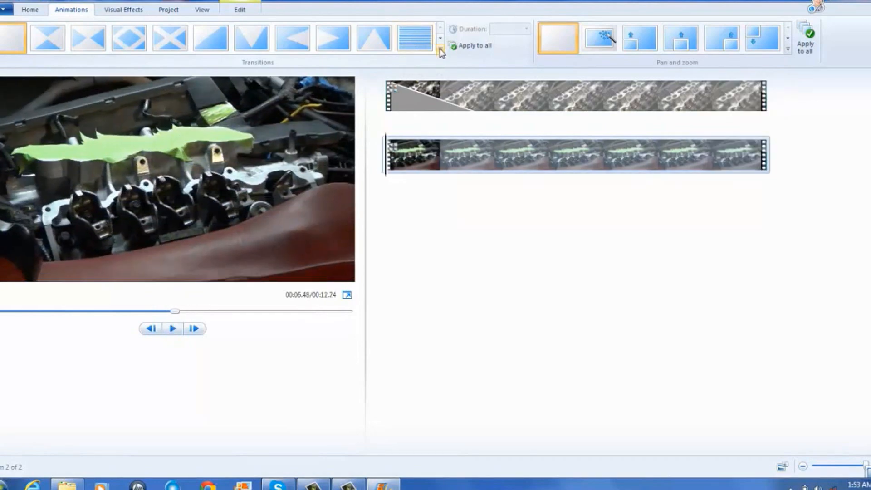
pyautogui.click(440, 49)
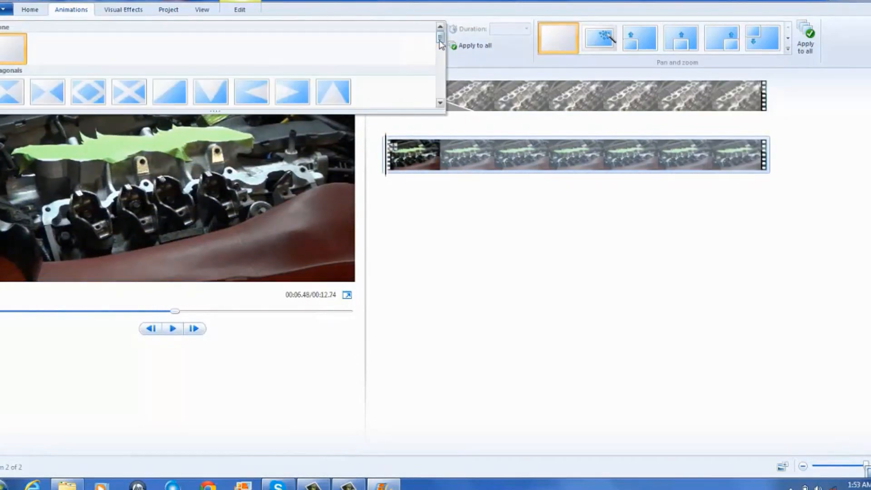
pyautogui.moveTo(440, 44); pyautogui.dragTo(446, 57)
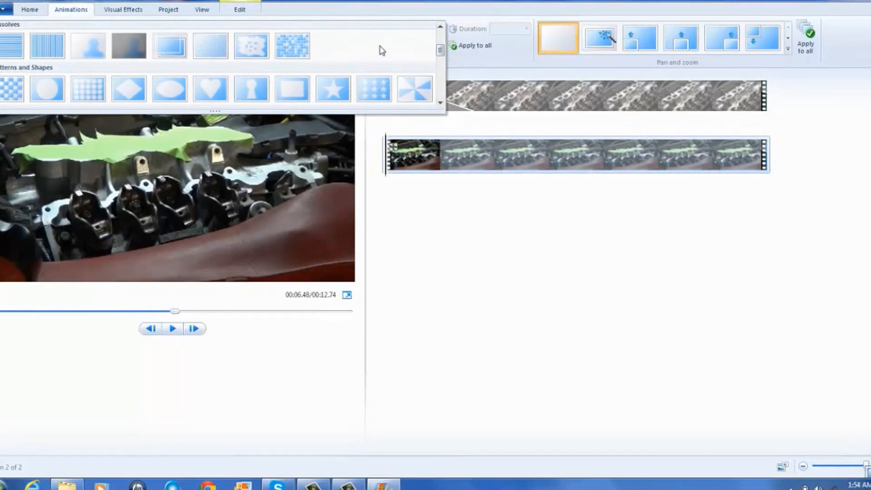
pyautogui.click(15, 96)
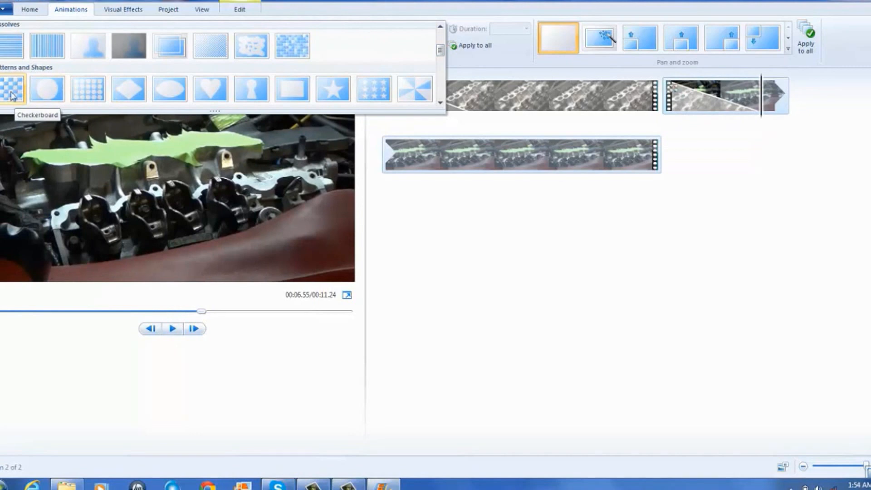
pyautogui.click(7, 88)
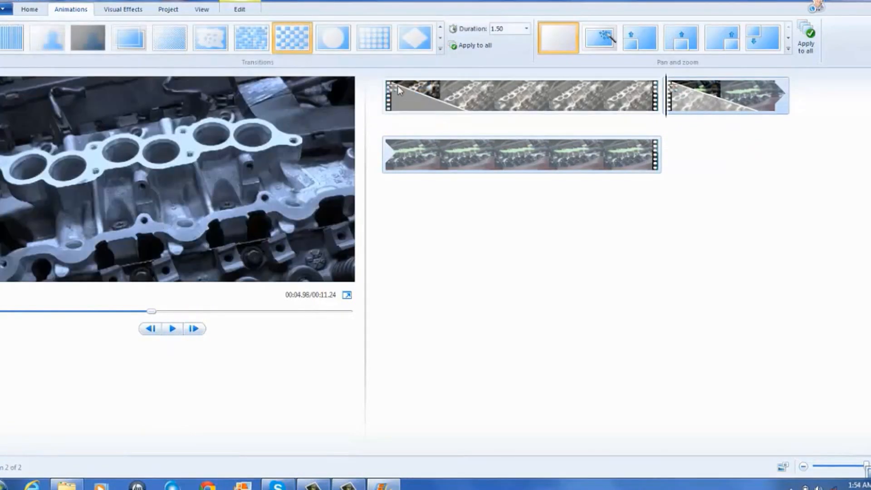
pyautogui.click(385, 109)
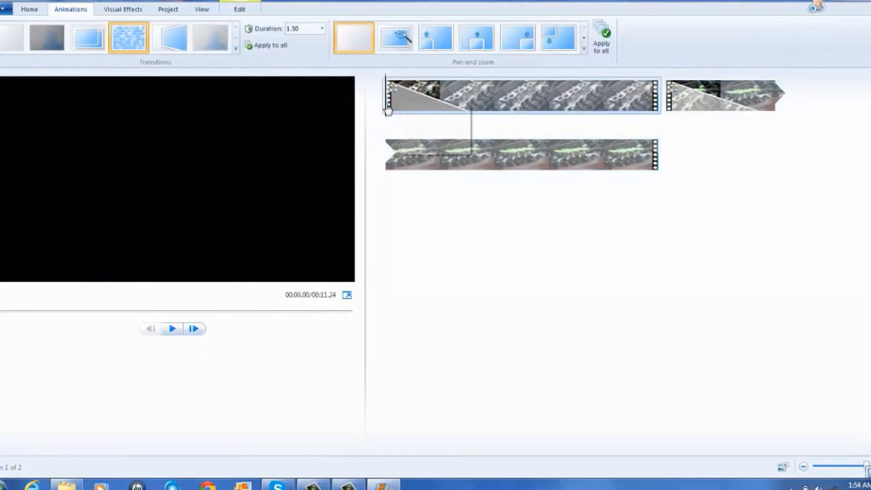
pyautogui.click(172, 329)
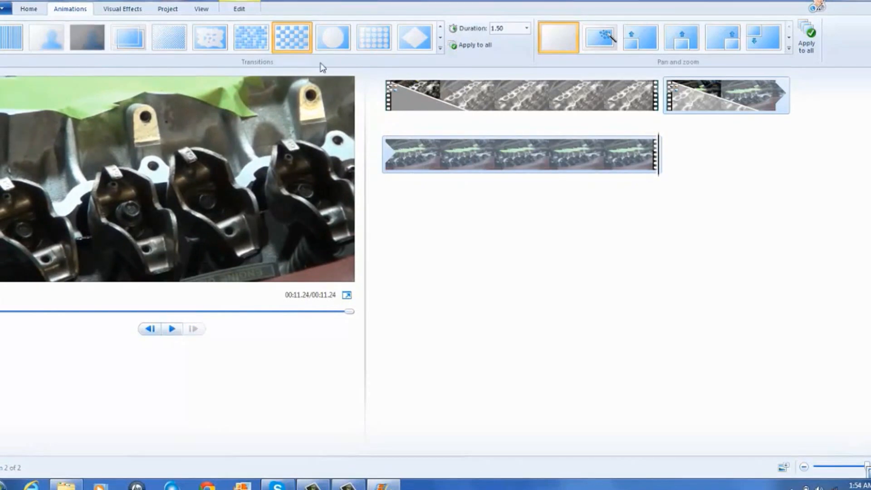
# Add a caption starting at 1.50 s, where the first clip's opening transition ends, and move it to the upper edge of the picture
pyautogui.click(387, 112)
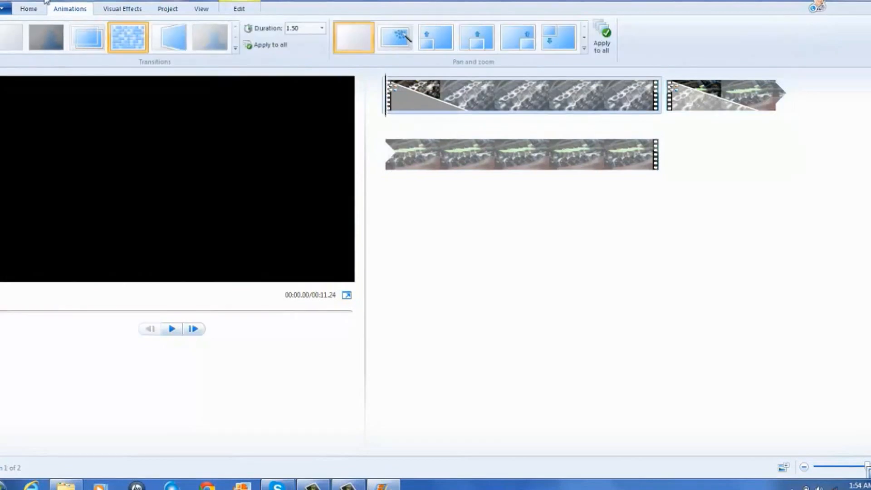
pyautogui.click(28, 9)
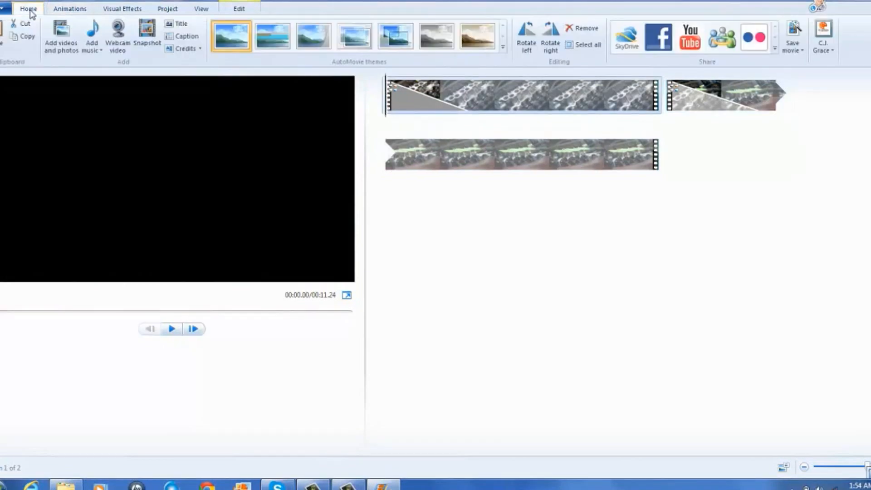
pyautogui.click(406, 103)
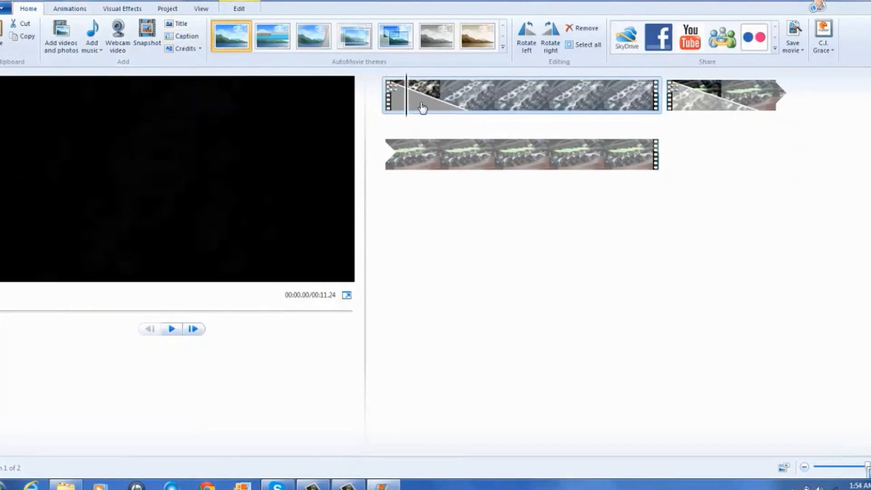
pyautogui.click(469, 110)
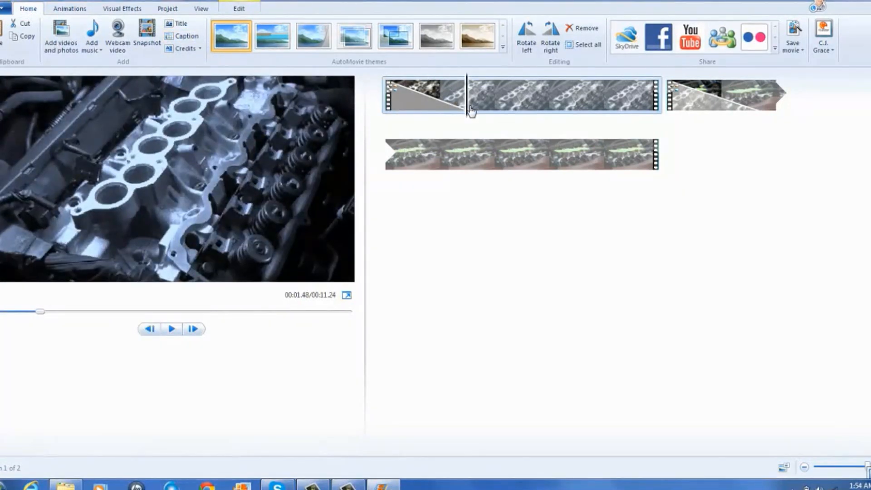
pyautogui.click(187, 39)
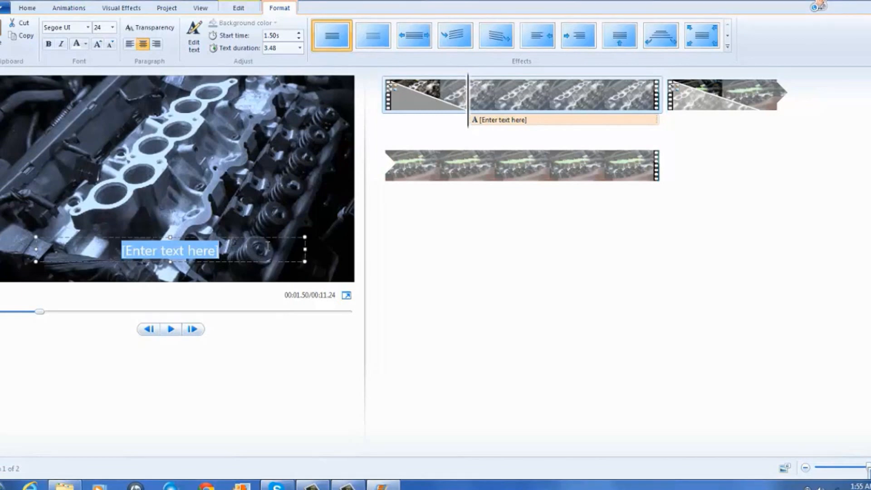
pyautogui.moveTo(268, 244); pyautogui.dragTo(224, 84)
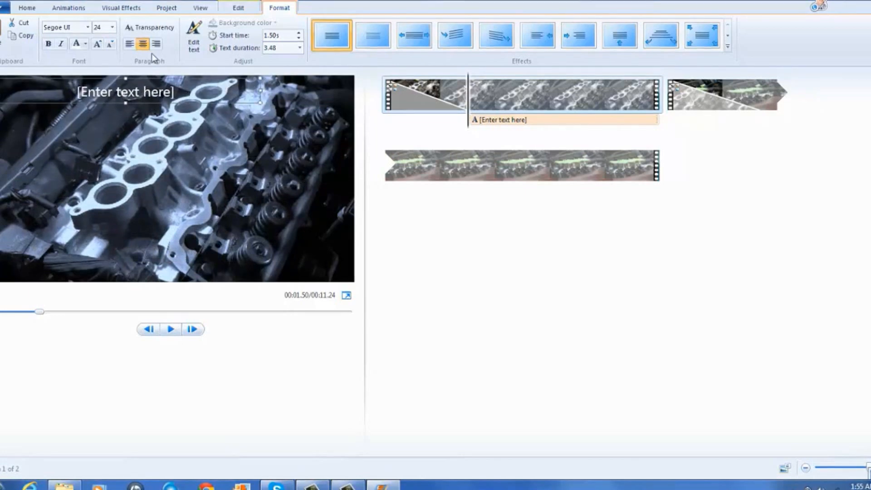
# Left-align the caption and replace its placeholder text with "Installing Cylinder Heads"
pyautogui.click(129, 46)
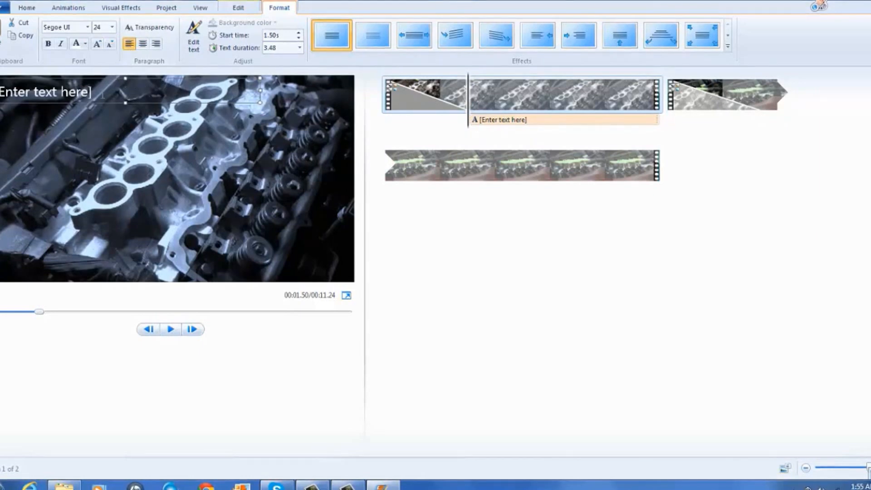
pyautogui.moveTo(102, 99); pyautogui.dragTo(0, 92)
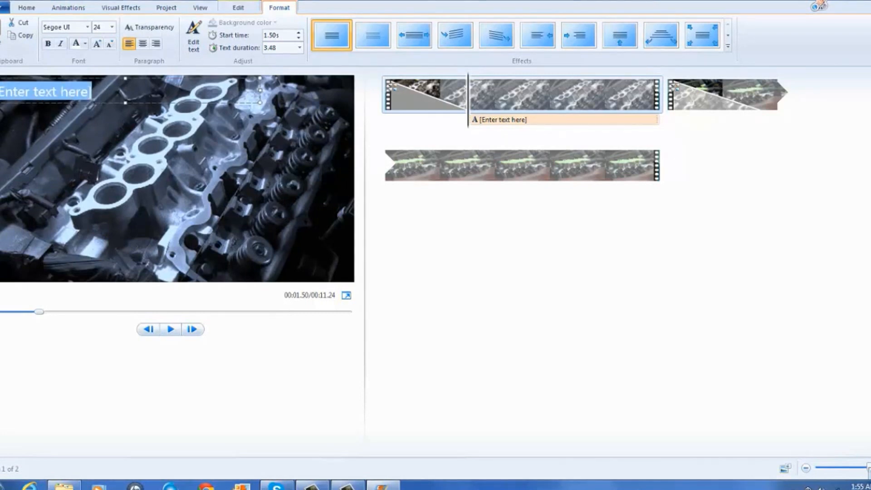
pyautogui.write('Instal')
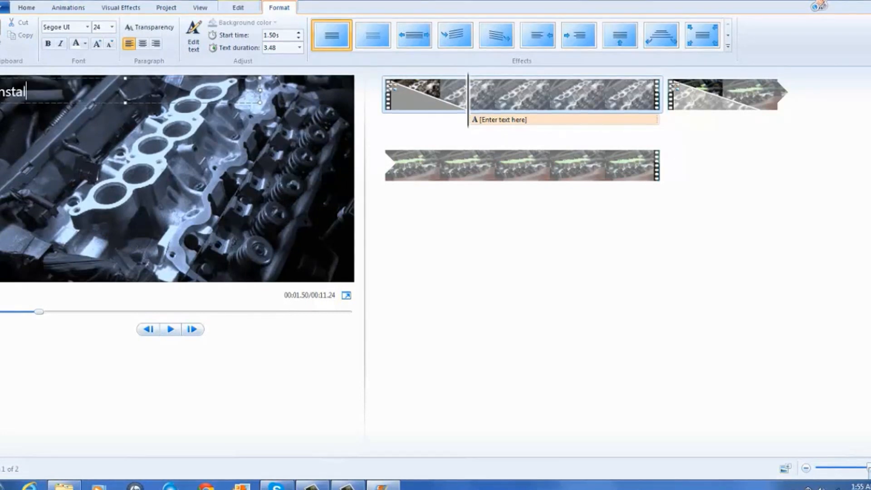
pyautogui.write('ling Cylinder')
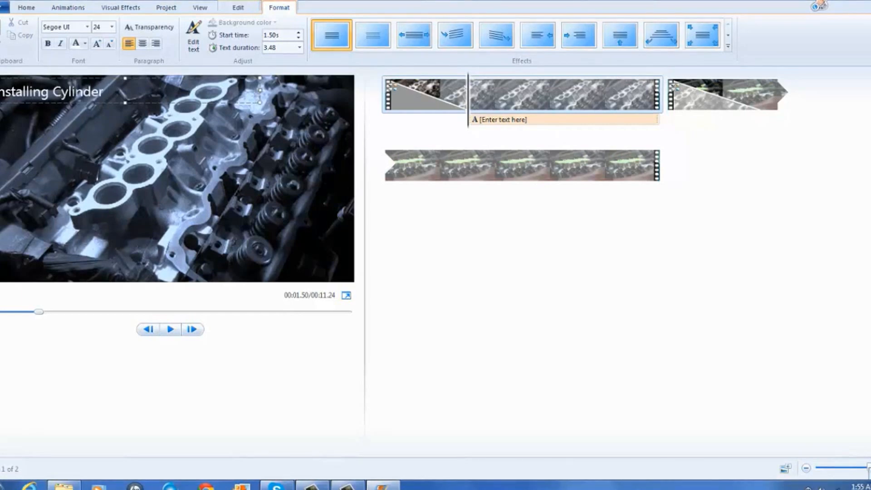
pyautogui.write(' Heads')
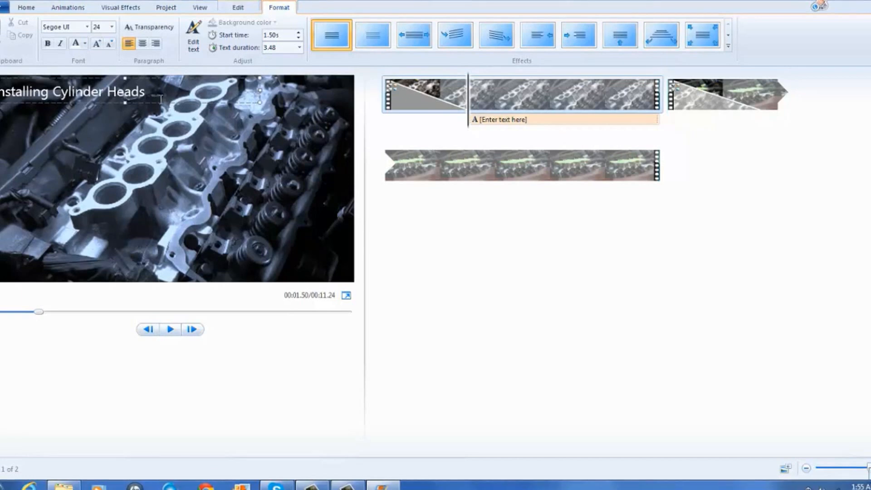
# Set the font of the whole caption text to CopprplGoth Bd BT
pyautogui.hotkey('ctrl', 'a')
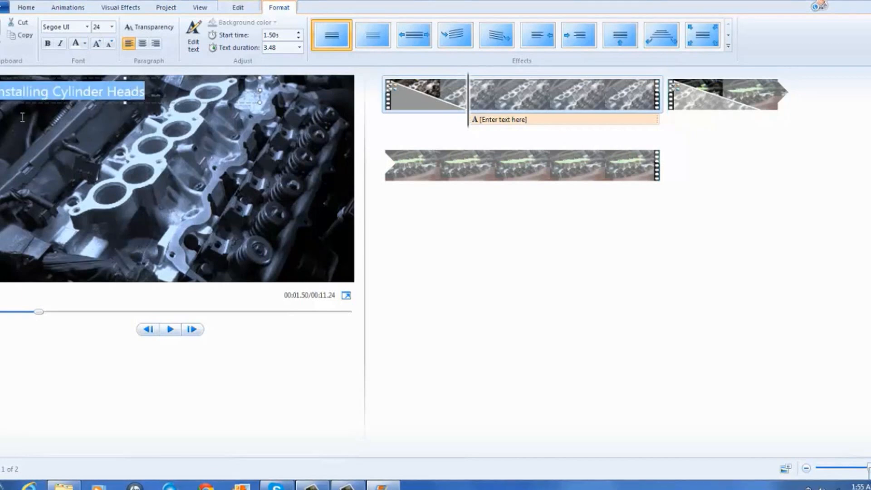
pyautogui.click(87, 27)
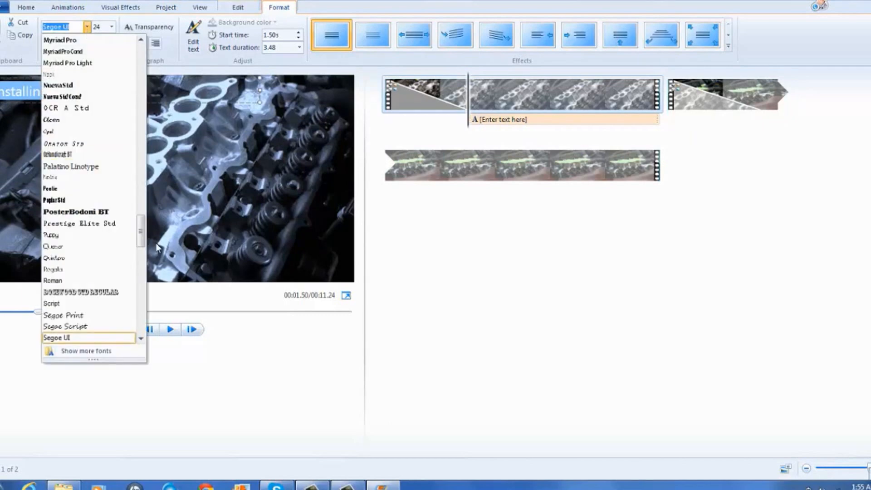
pyautogui.moveTo(141, 238); pyautogui.dragTo(128, 115)
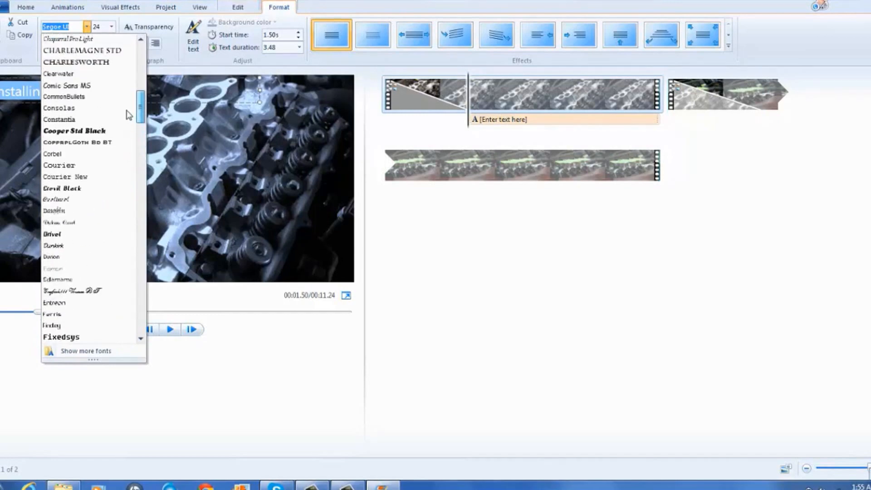
pyautogui.click(108, 142)
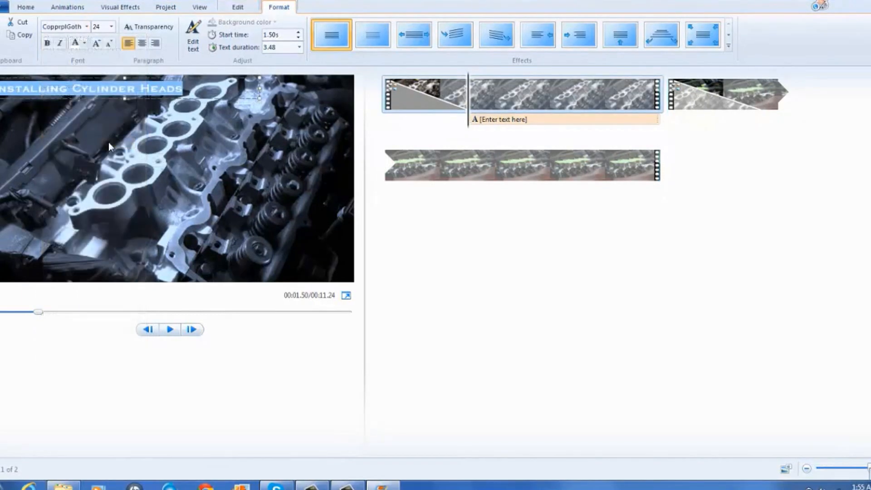
# Set the first caption's font size to 28 and apply the text effect whose arrows point to the four corners
pyautogui.click(111, 26)
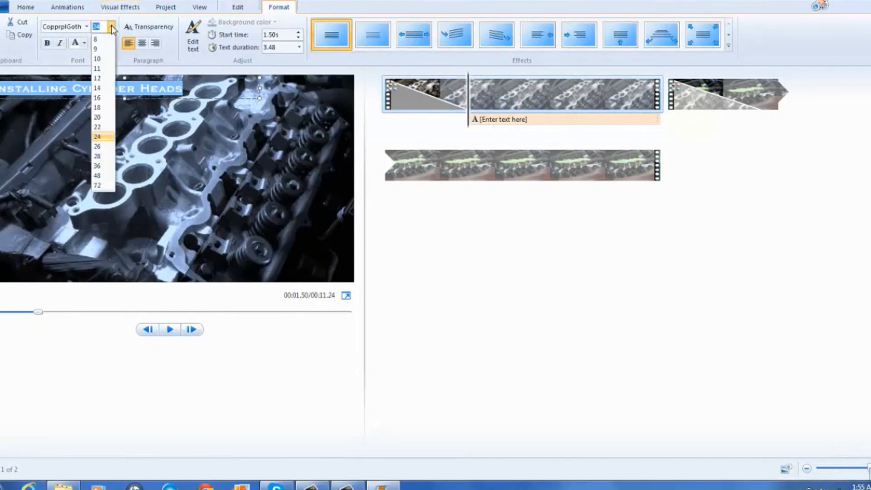
pyautogui.click(110, 156)
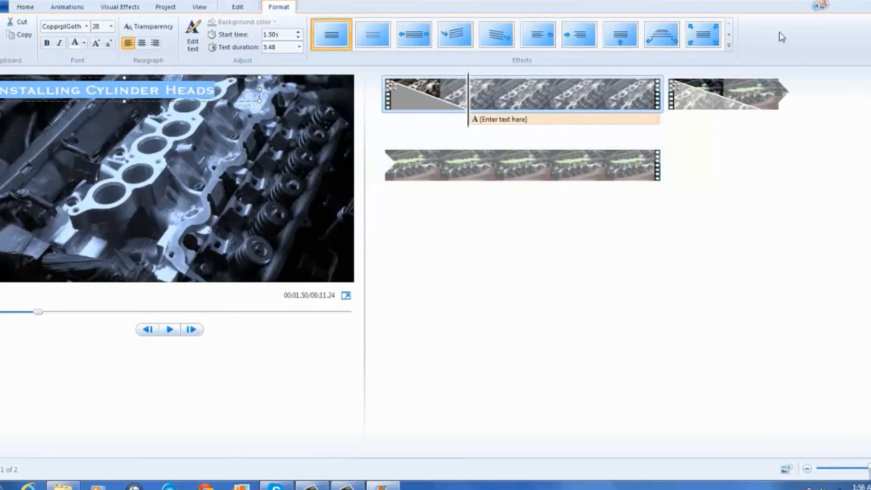
pyautogui.click(703, 42)
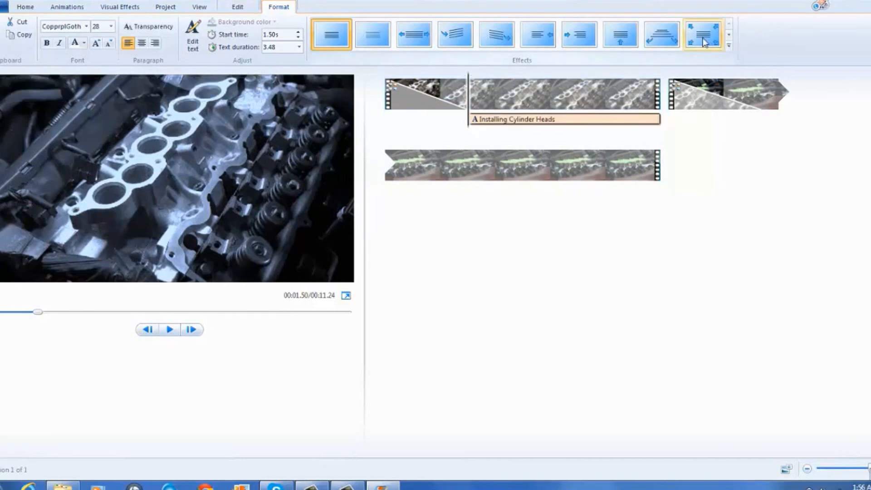
# Enlarge the first caption's text to size 36 and adjust its box so the text fits on one line inside the picture
pyautogui.click(111, 28)
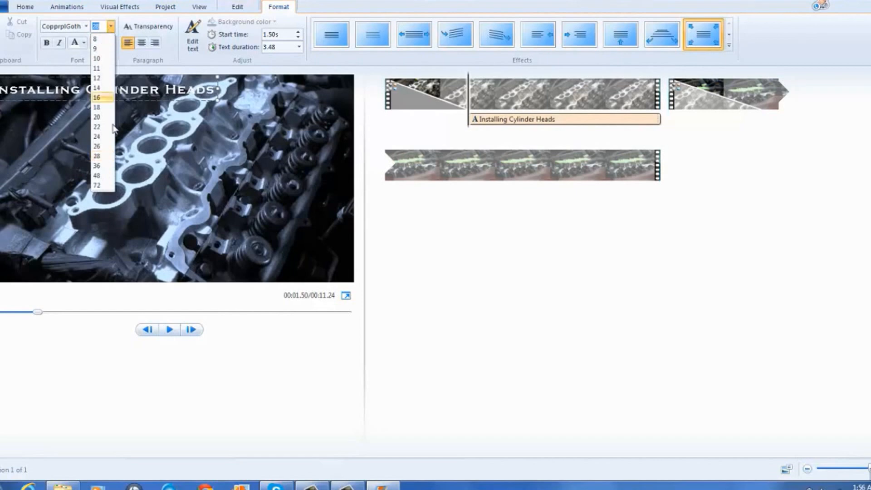
pyautogui.click(109, 166)
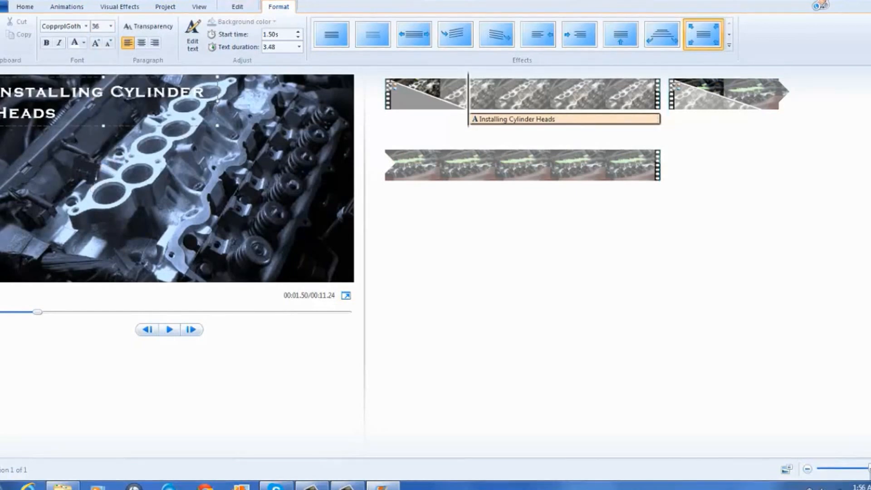
pyautogui.moveTo(221, 103); pyautogui.dragTo(281, 121)
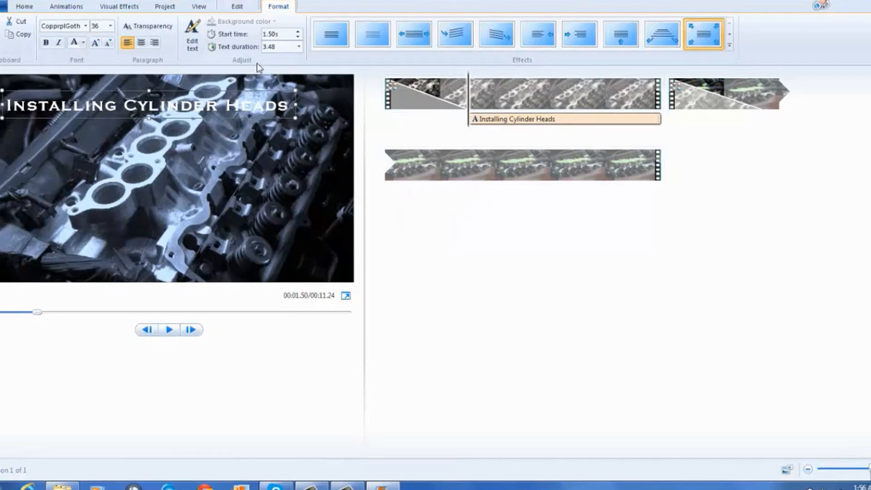
# Add a caption starting at 6.77 s, where the second clip's opening transition ends, and move it to the upper part of the picture
pyautogui.click(22, 7)
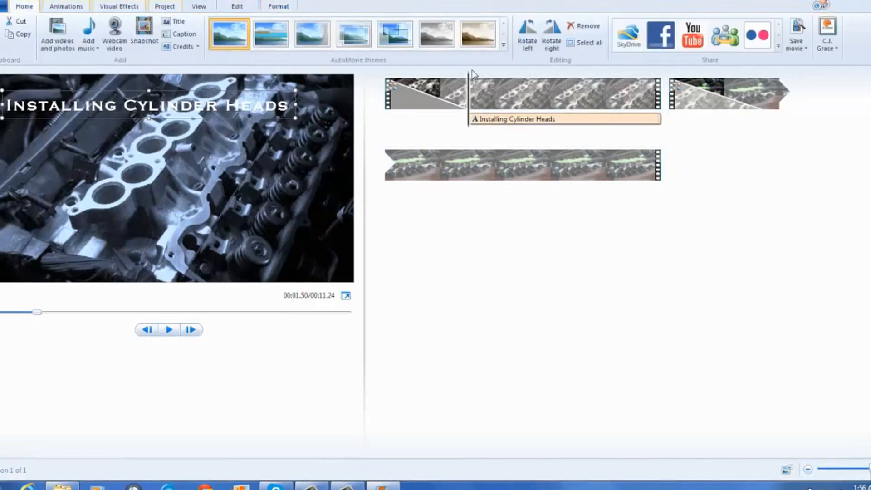
pyautogui.click(672, 111)
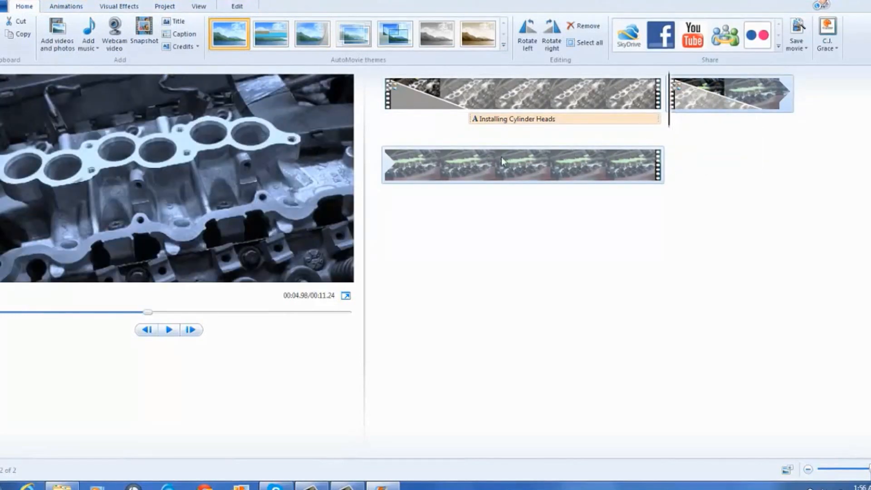
pyautogui.click(385, 172)
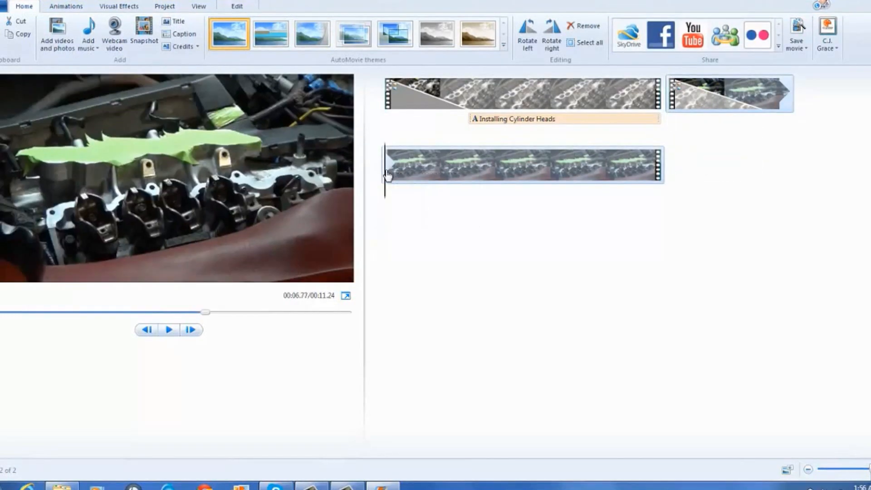
pyautogui.click(184, 34)
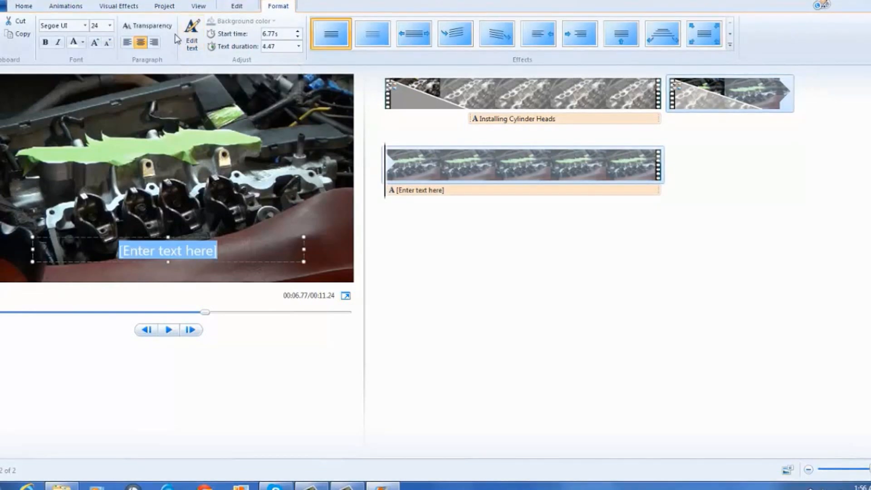
pyautogui.click(31, 3)
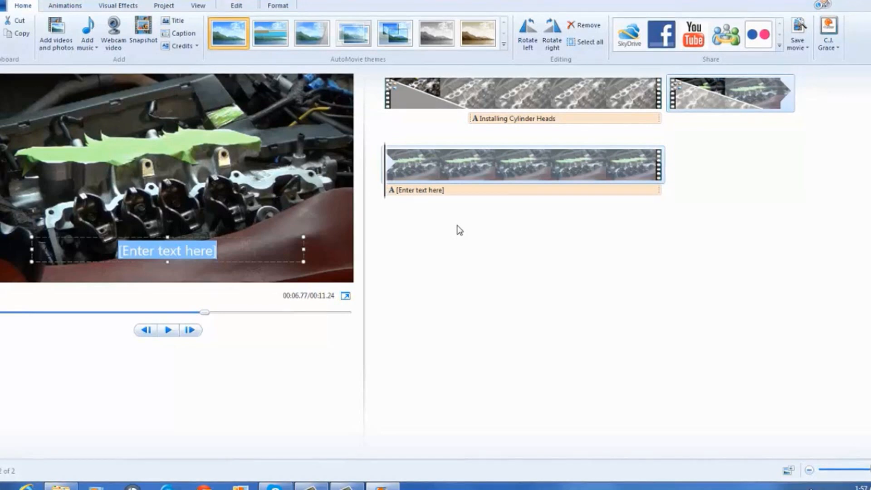
pyautogui.click(237, 246)
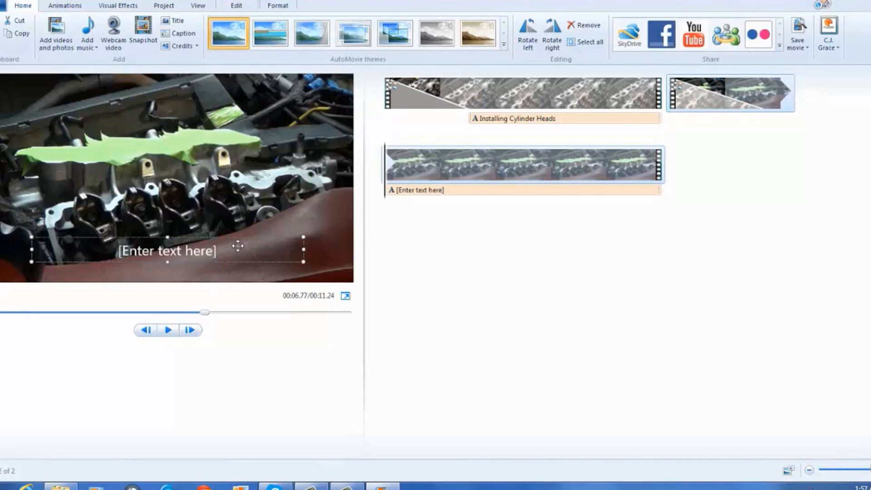
pyautogui.moveTo(237, 246); pyautogui.dragTo(282, 108)
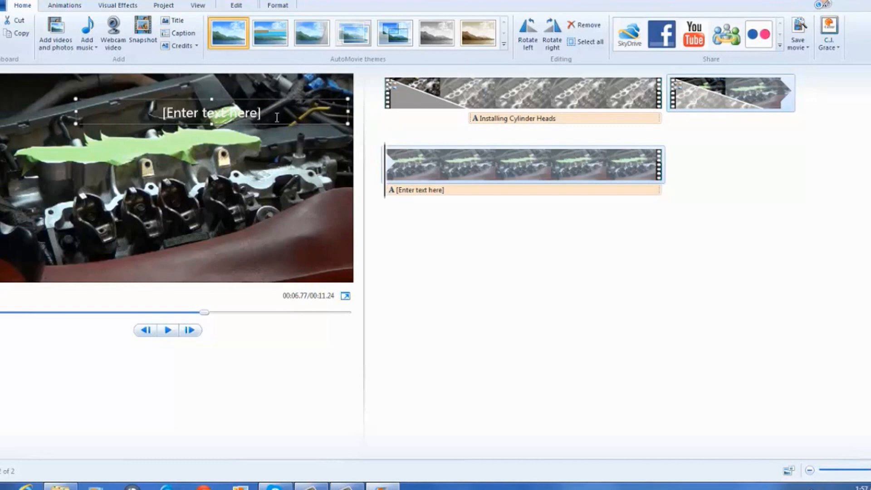
# Replace the new caption's placeholder with two lines of text: "Part 1 Installing the" and "New Cylinder Heads"
pyautogui.click(277, 117)
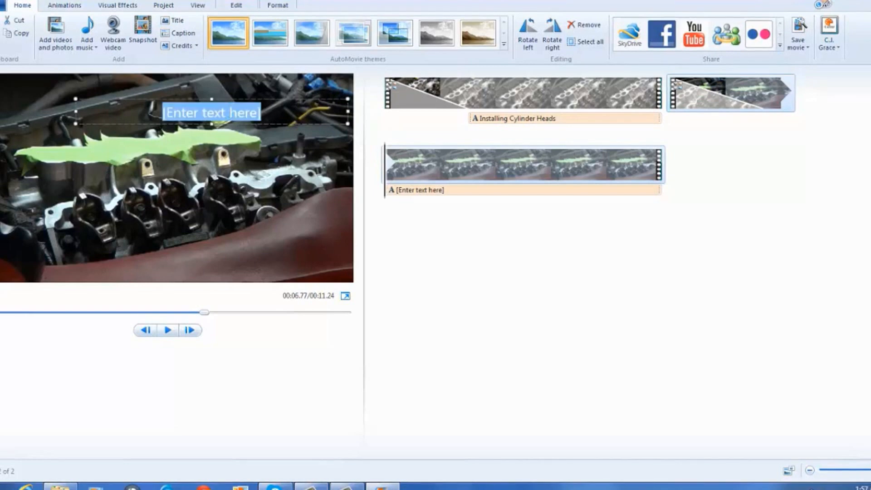
pyautogui.write('Par')
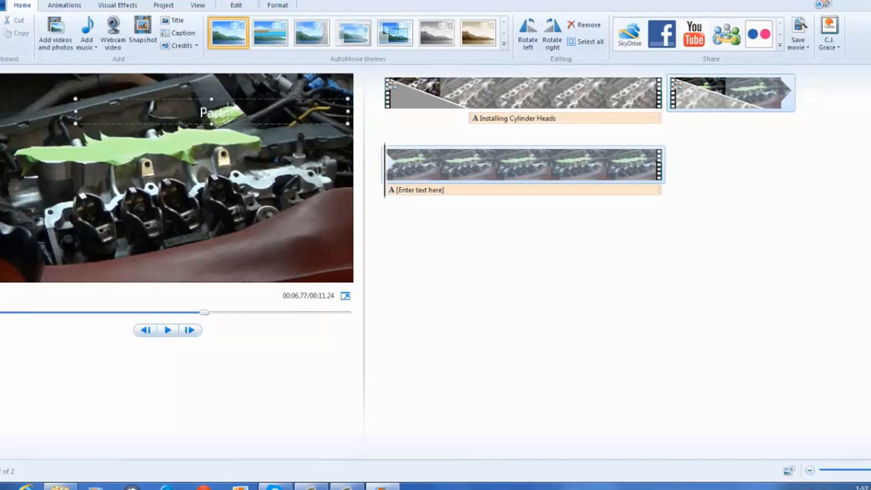
pyautogui.write('t 1')
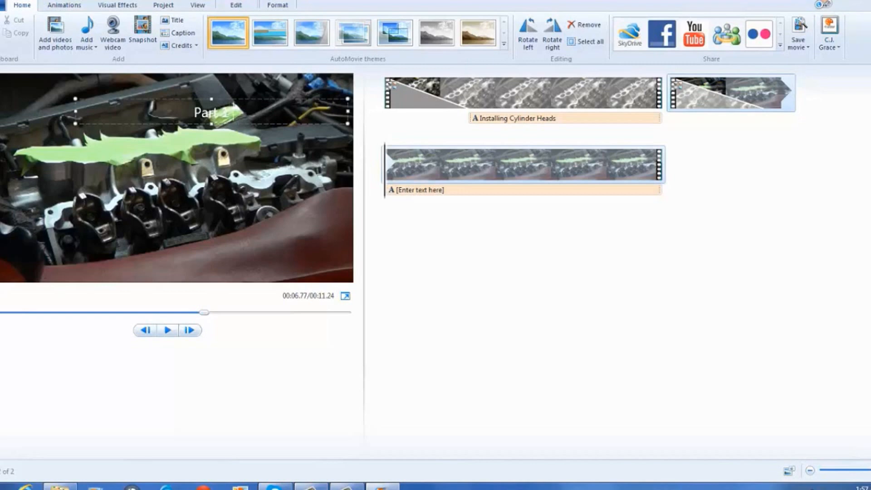
pyautogui.write(' Install')
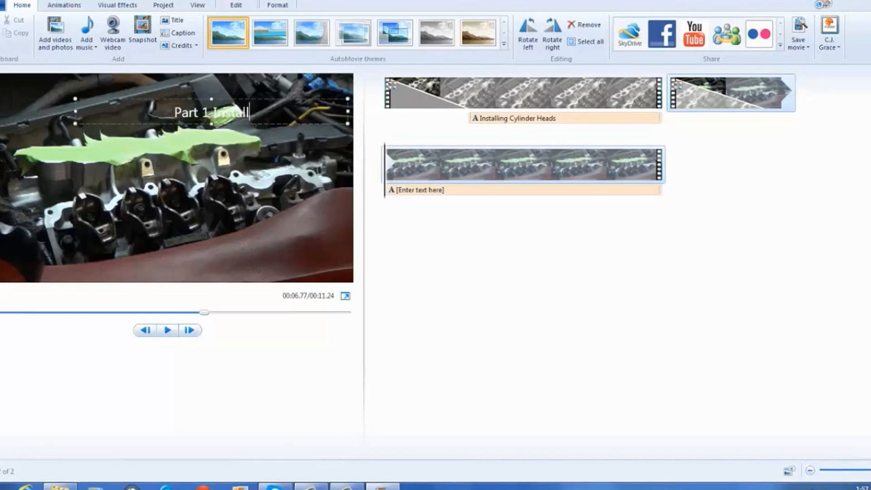
pyautogui.write('ing the')
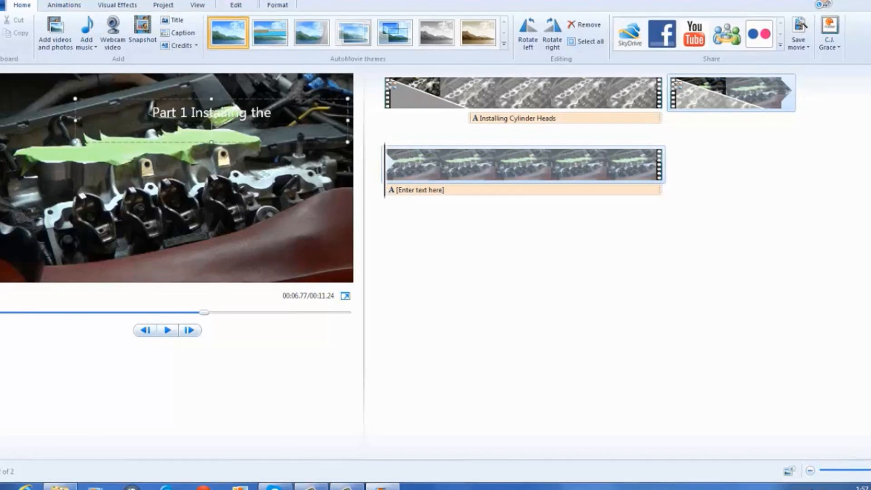
pyautogui.press('Return')
pyautogui.write('New Cylinder H')
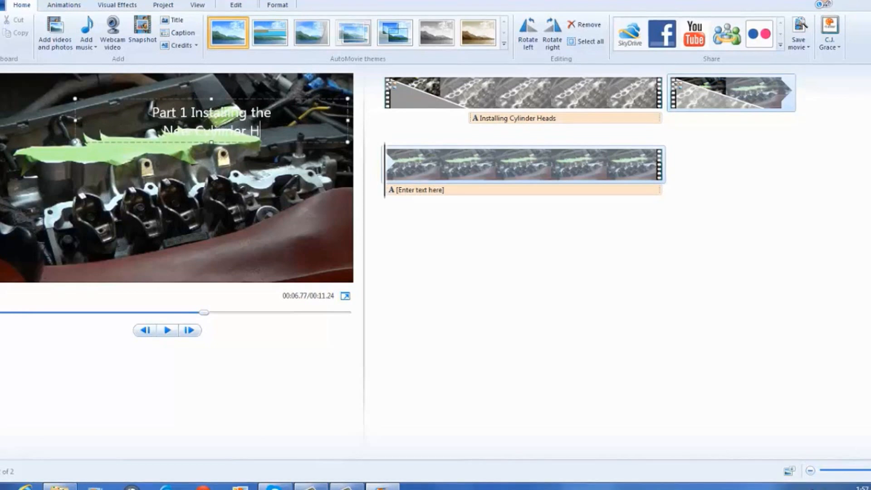
pyautogui.write('eads')
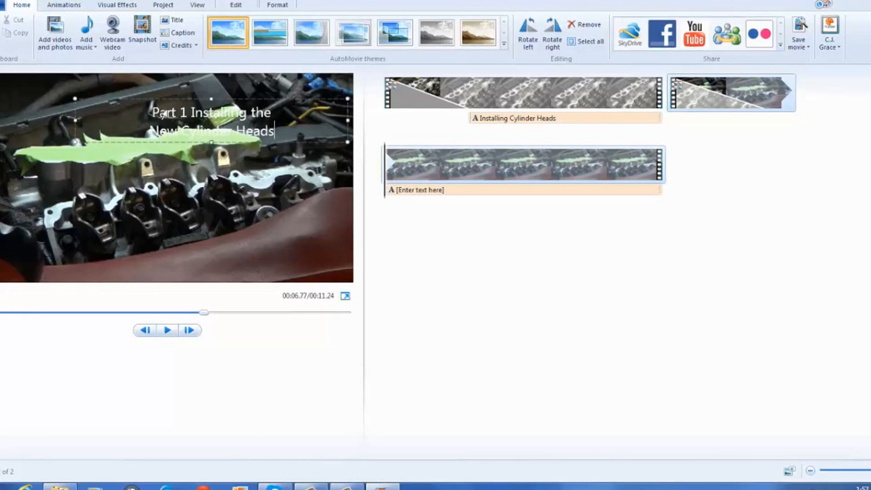
# Format the whole second caption text in CopprplGoth Bd BT at size 36
pyautogui.hotkey('ctrl', 'a')
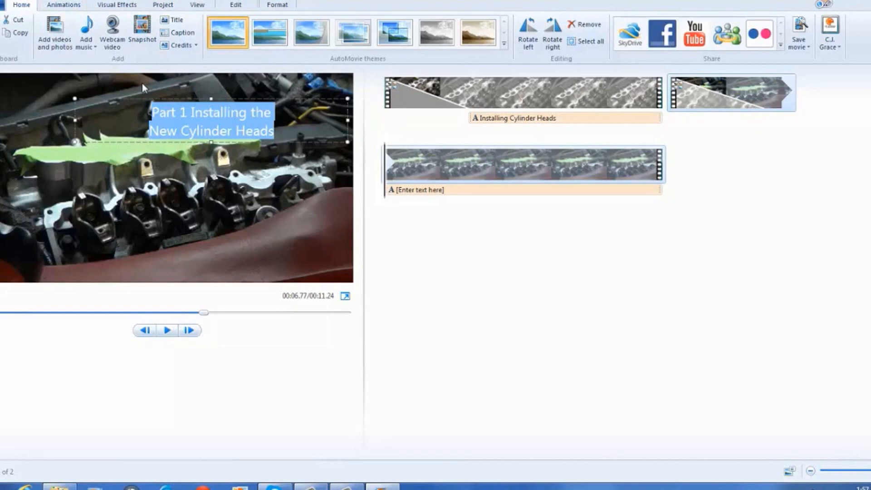
pyautogui.click(274, 5)
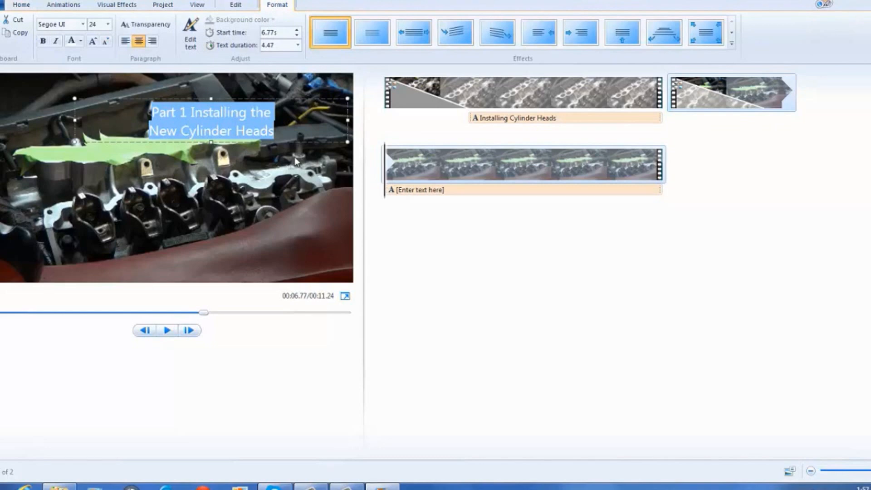
pyautogui.click(83, 25)
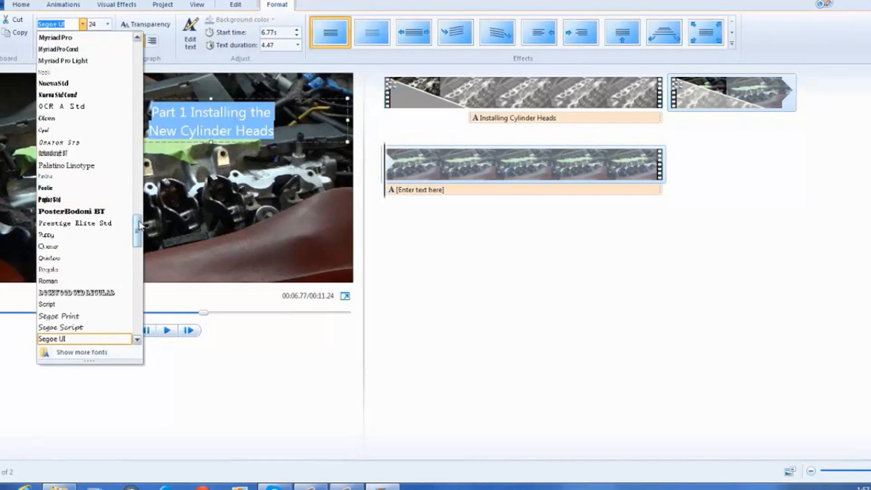
pyautogui.moveTo(139, 225); pyautogui.dragTo(135, 96)
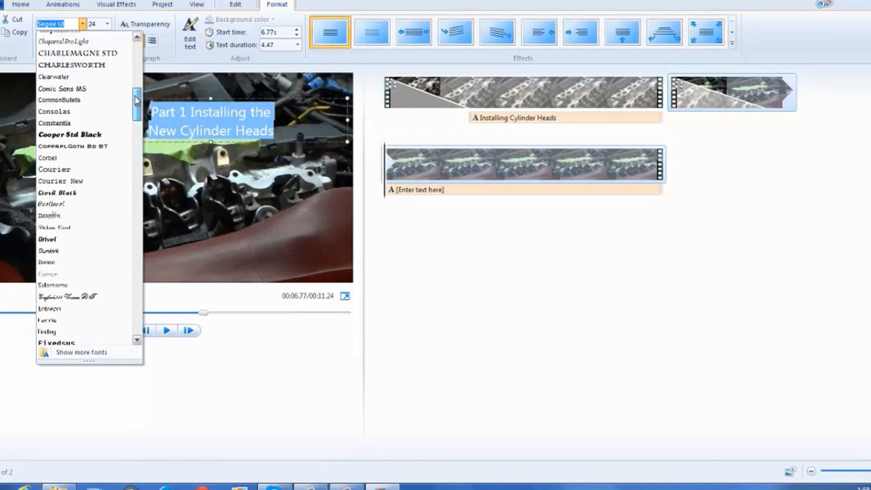
pyautogui.click(105, 147)
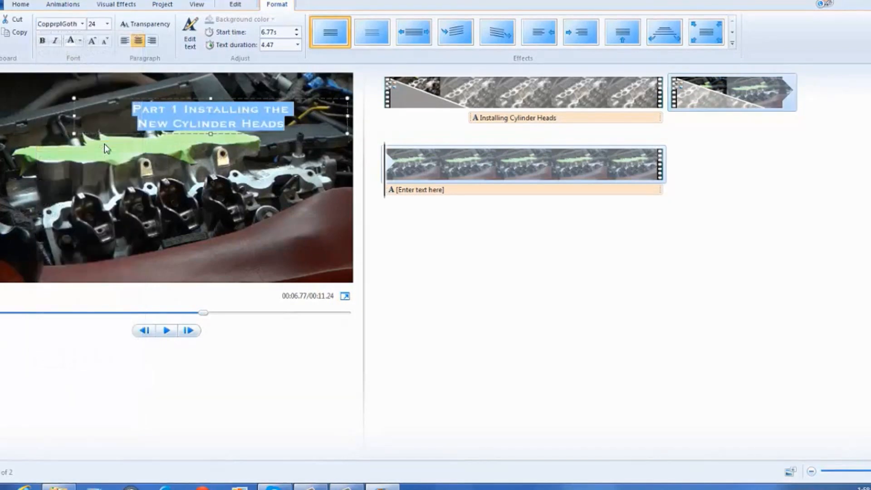
pyautogui.click(107, 23)
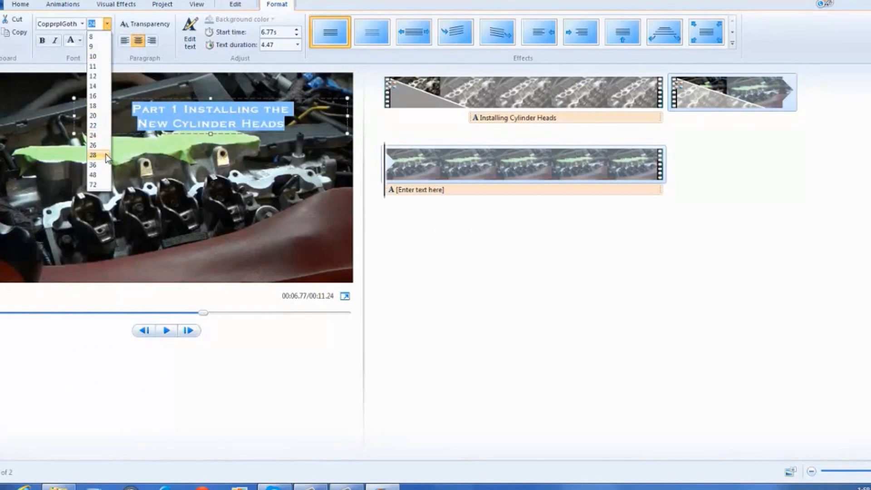
pyautogui.click(106, 165)
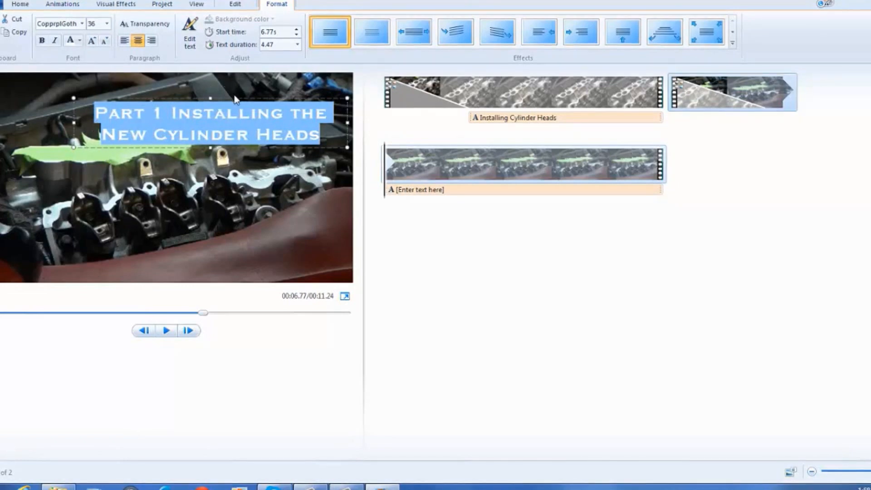
# Move the second caption up to the picture's upper edge and color its text red
pyautogui.click(342, 142)
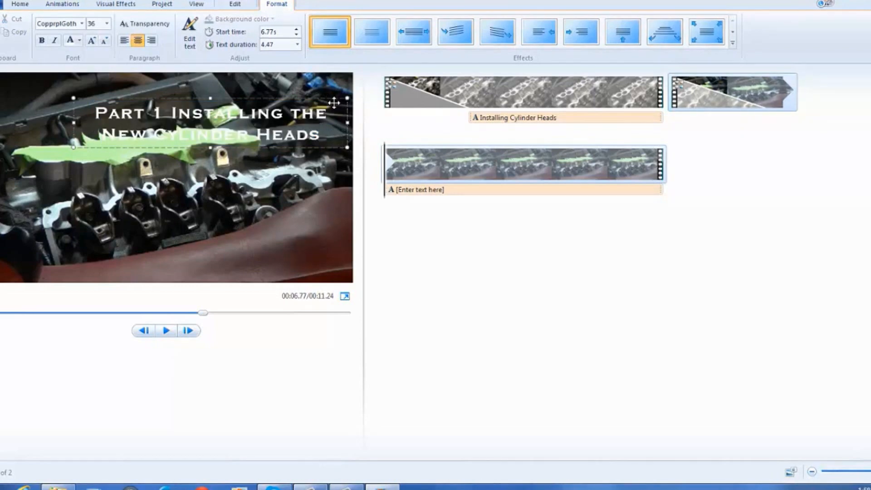
pyautogui.moveTo(334, 100); pyautogui.dragTo(338, 77)
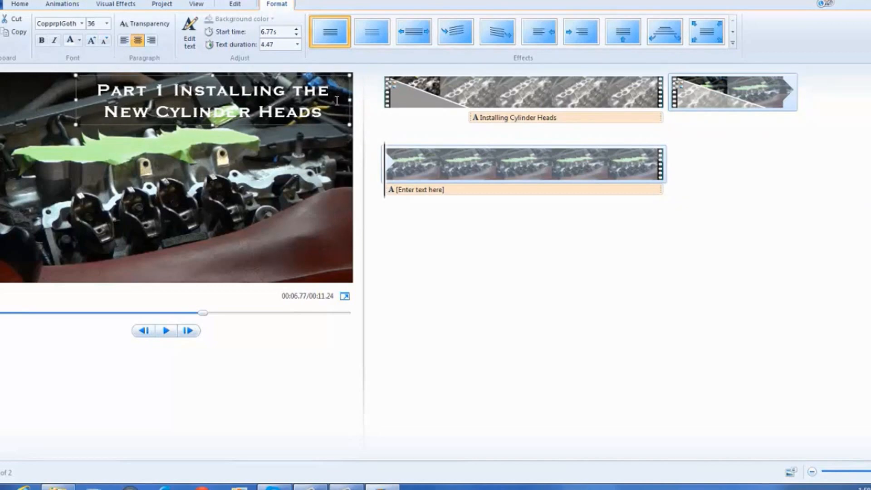
pyautogui.moveTo(335, 113); pyautogui.dragTo(68, 96)
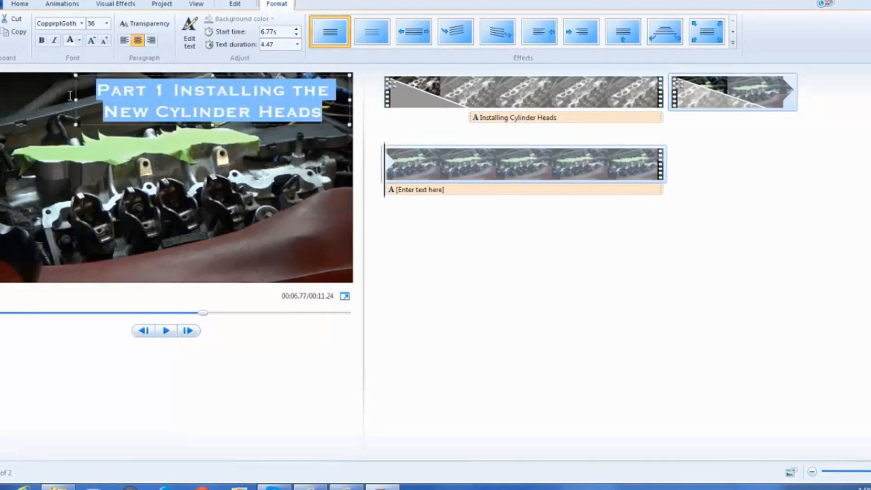
pyautogui.click(80, 41)
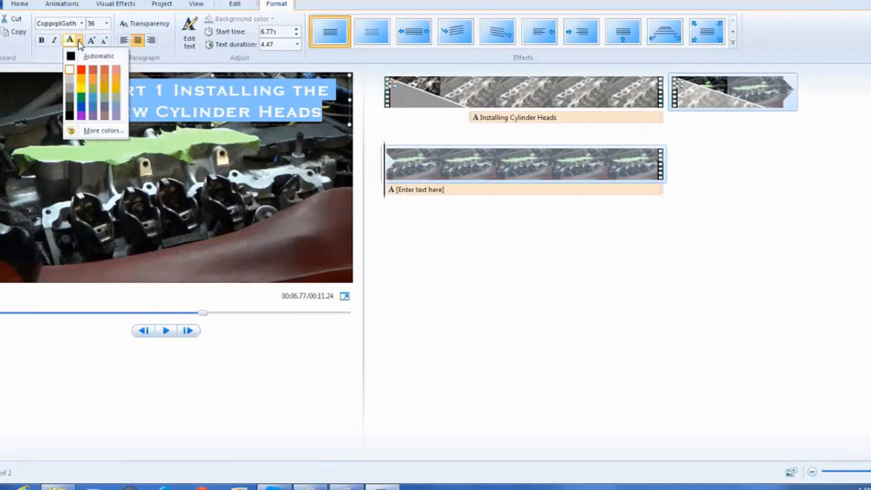
pyautogui.click(82, 70)
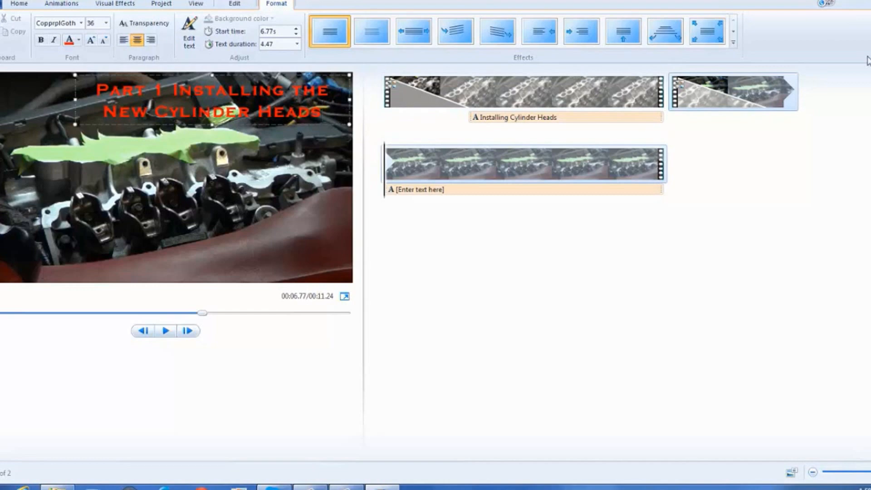
pyautogui.scroll(6, 703, 32)
pyautogui.click(699, 40)
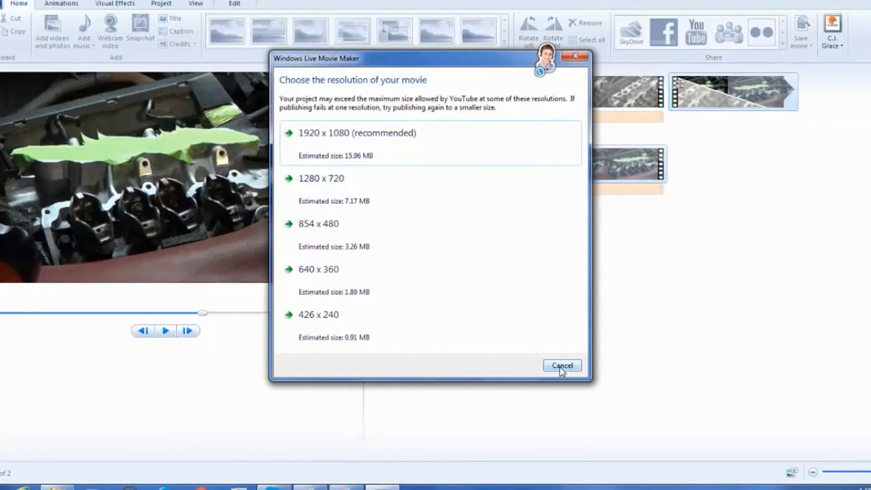
pyautogui.click(561, 366)
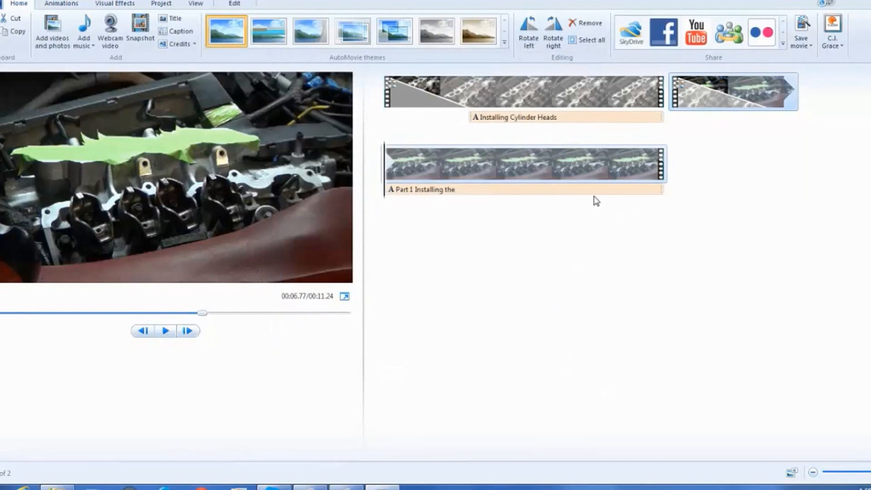
# Apply the text effect with arrows in its four corners to the second caption and play the movie from the beginning
pyautogui.click(589, 191)
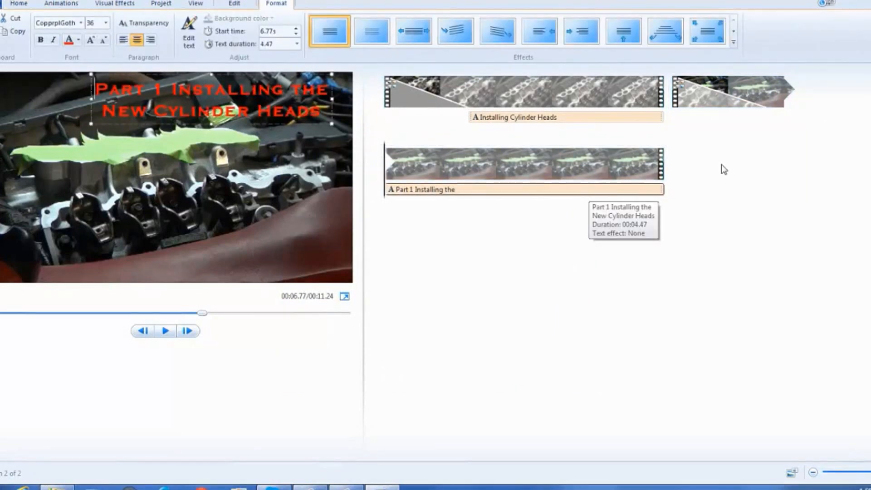
pyautogui.click(707, 32)
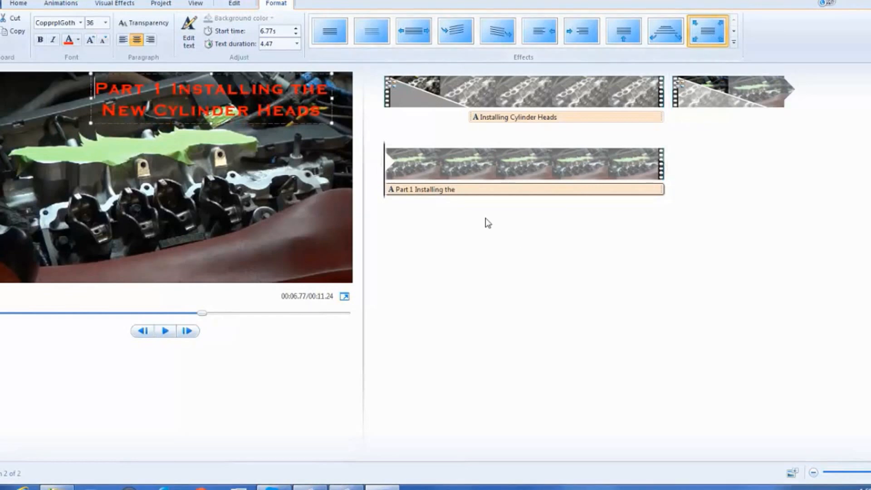
pyautogui.click(386, 109)
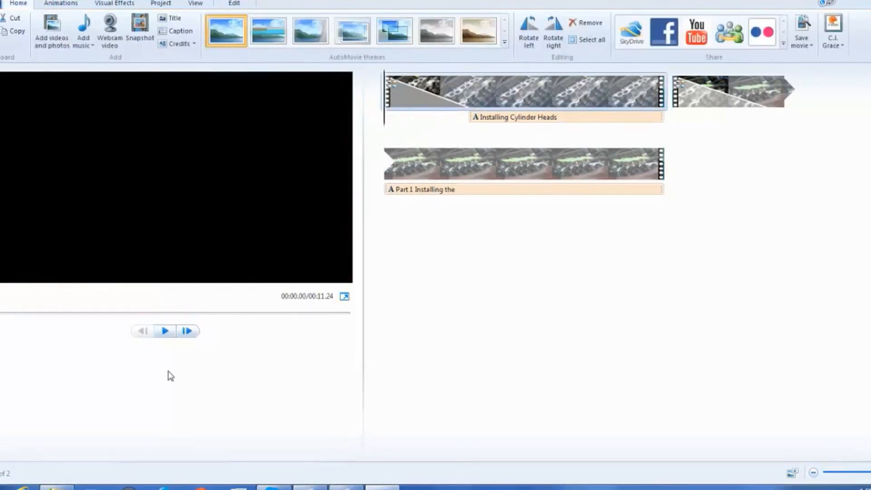
pyautogui.click(166, 332)
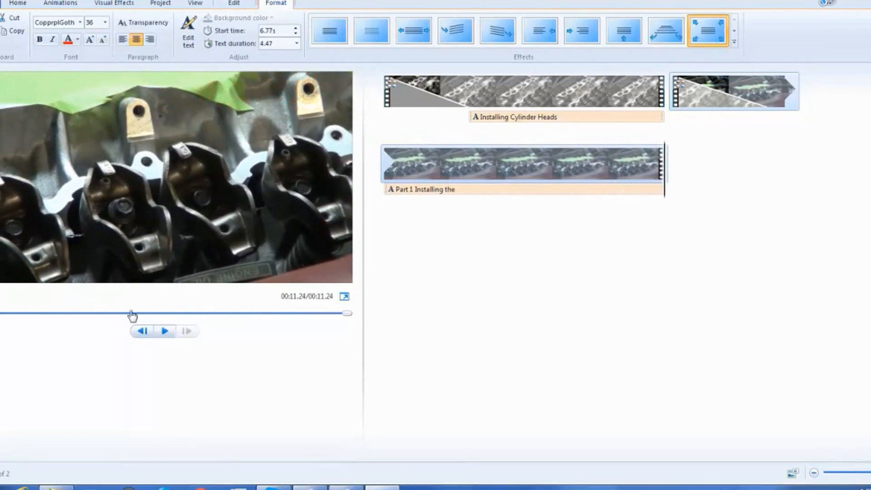
# Add the MP3 "Dragon Fire" from the Downloads folder as music from the start of the movie
pyautogui.click(385, 110)
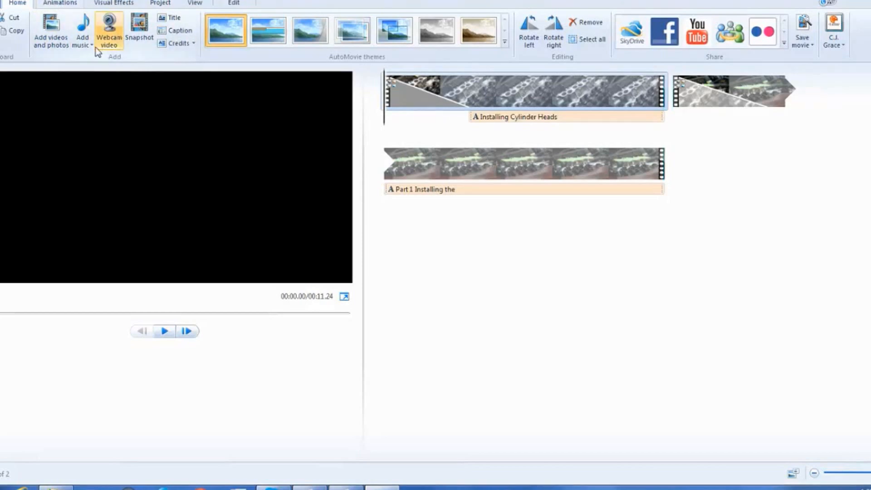
pyautogui.click(82, 32)
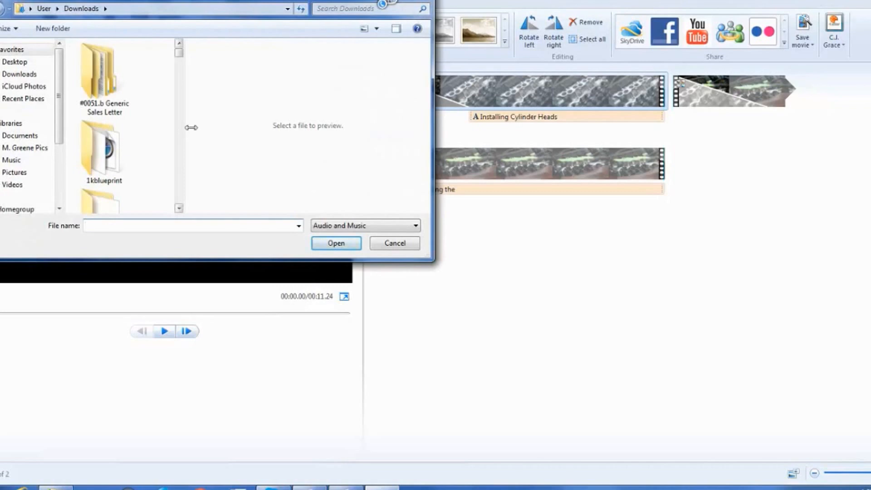
pyautogui.moveTo(191, 128); pyautogui.dragTo(235, 126)
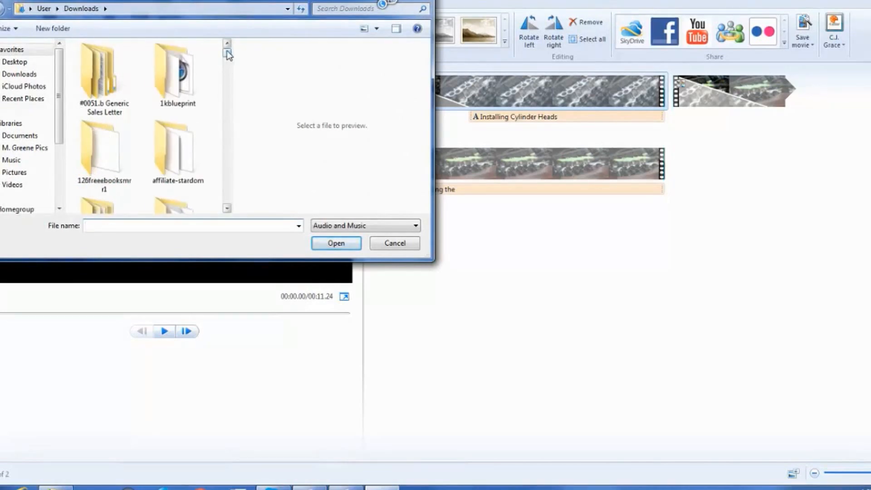
pyautogui.moveTo(227, 55); pyautogui.dragTo(227, 138)
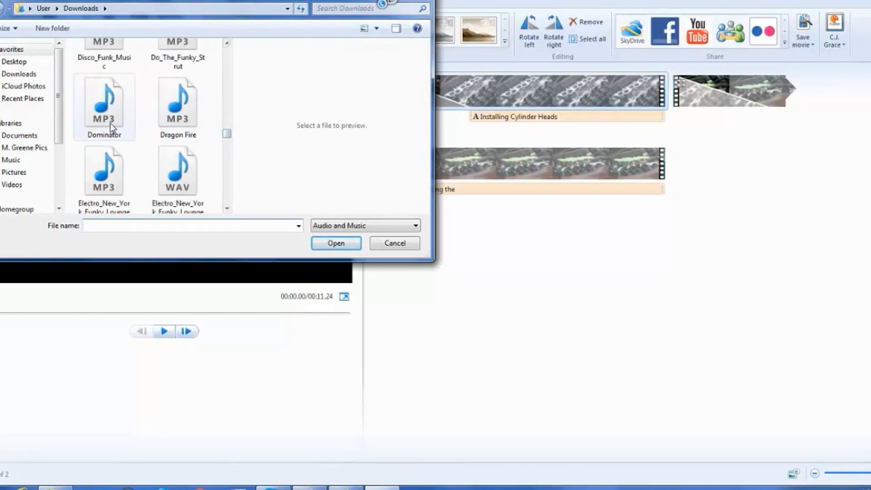
pyautogui.click(181, 103)
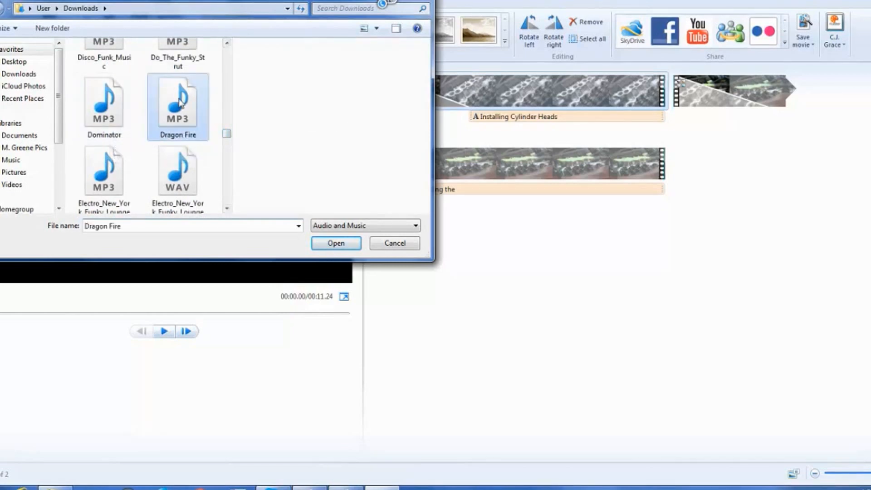
pyautogui.doubleClick(180, 102)
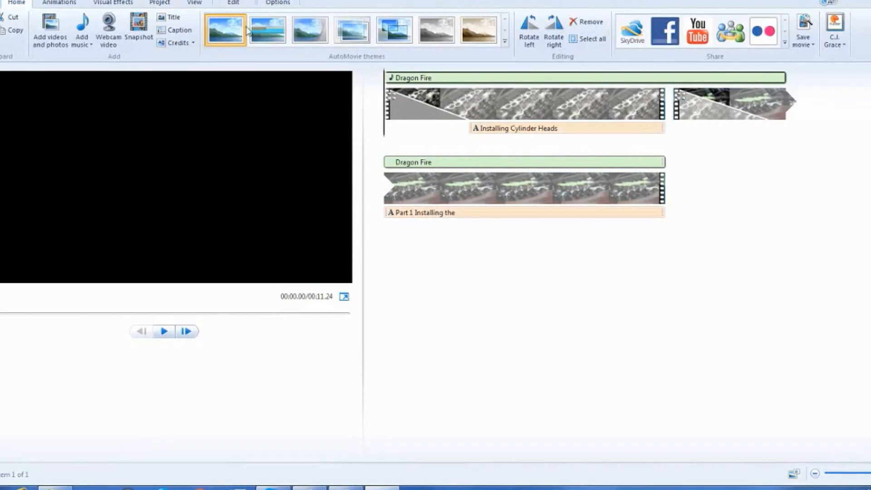
# Set both the fade in and the fade out of the Dragon Fire music to Slow
pyautogui.click(273, 3)
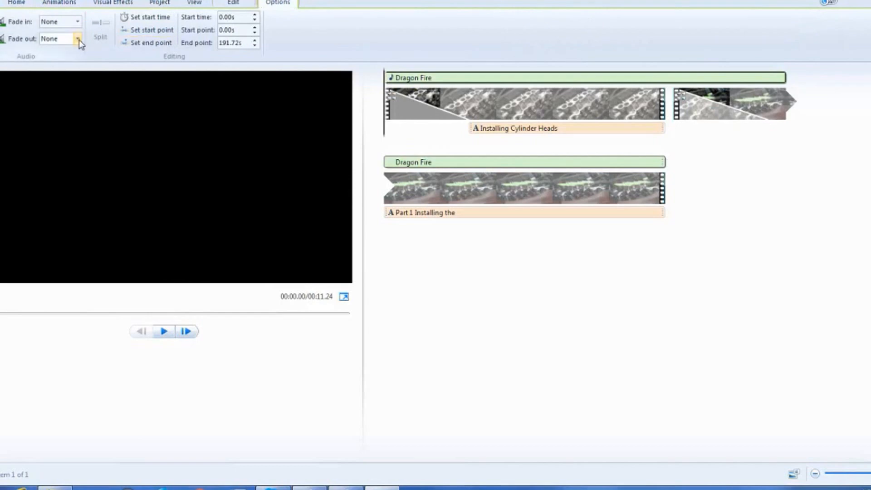
pyautogui.click(78, 23)
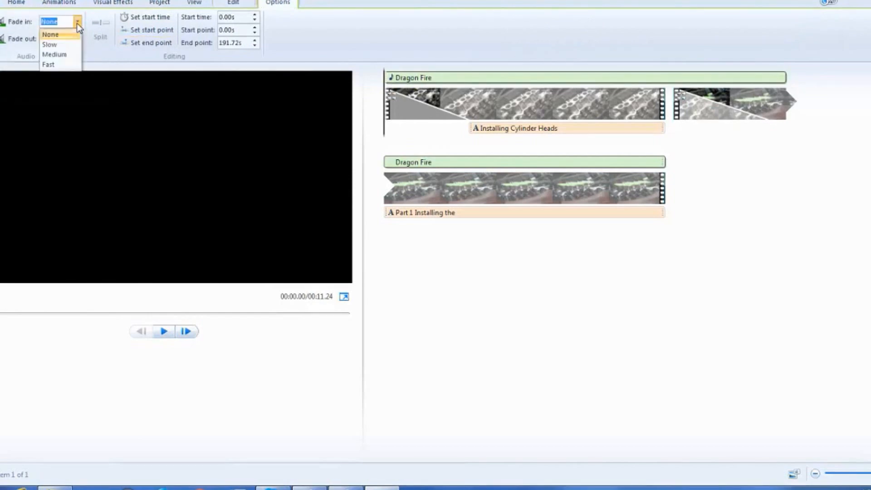
pyautogui.click(71, 45)
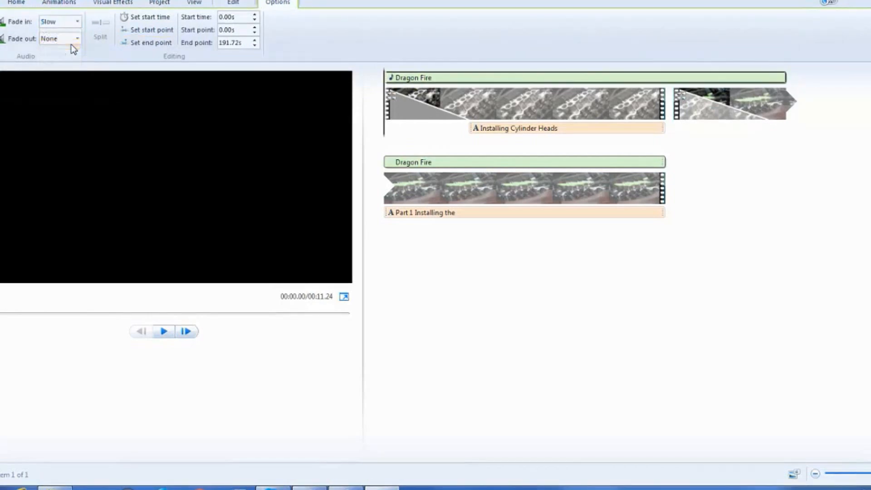
pyautogui.click(77, 38)
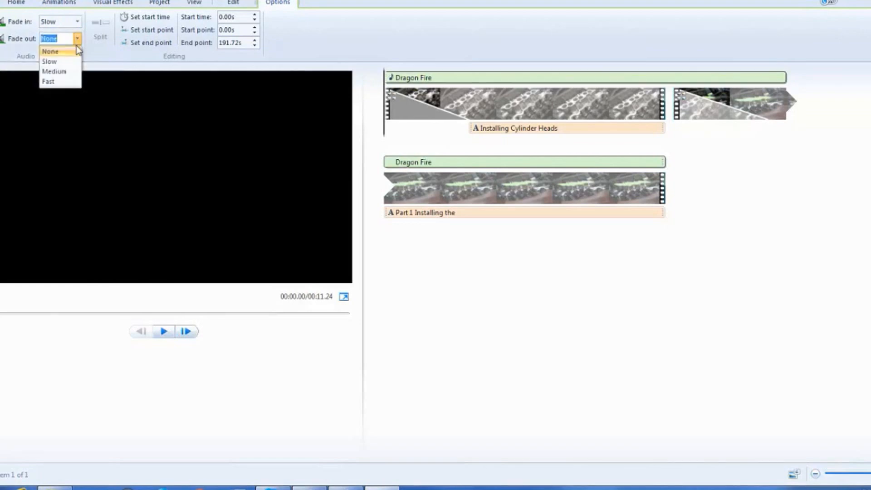
pyautogui.click(76, 64)
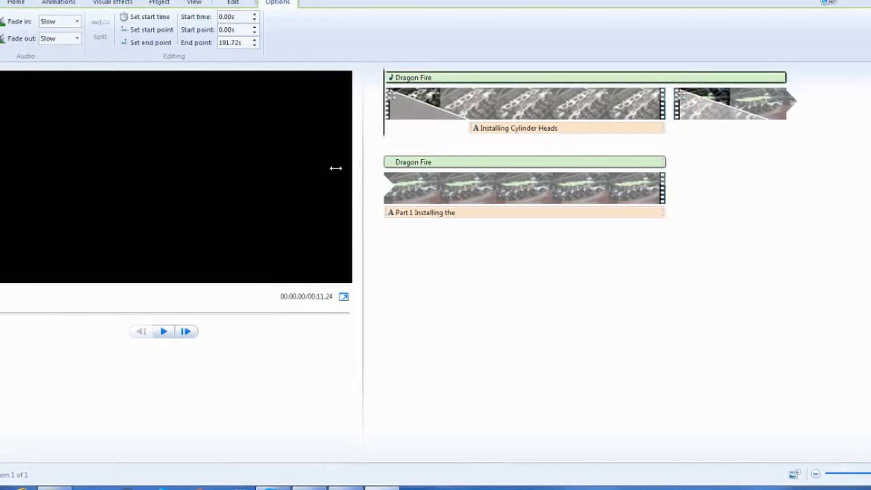
# Play the movie from the beginning to check how it runs with the music
pyautogui.click(163, 332)
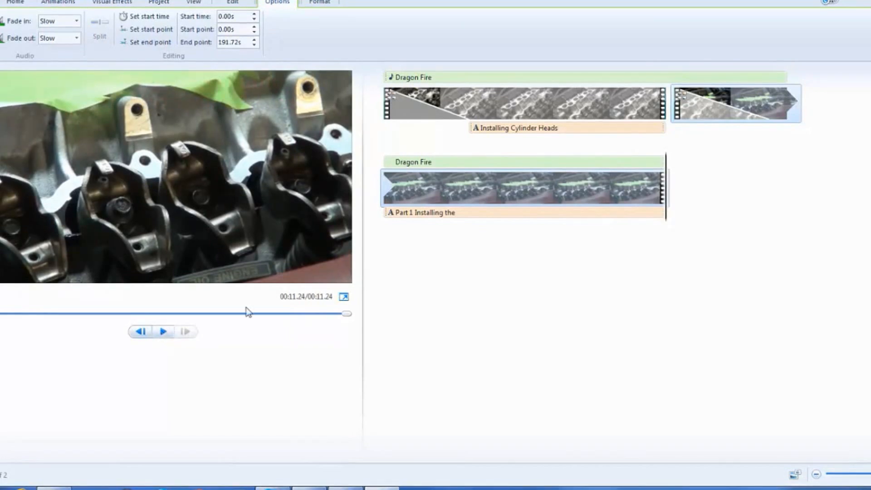
pyautogui.click(400, 102)
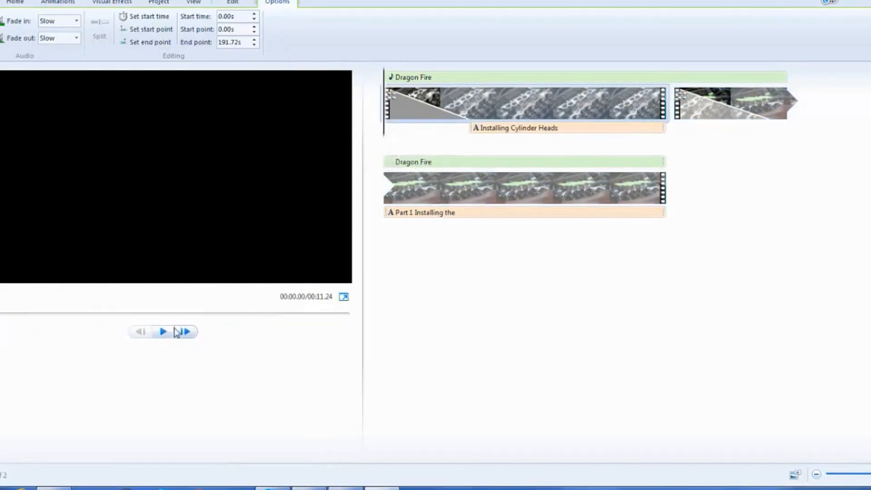
pyautogui.click(163, 332)
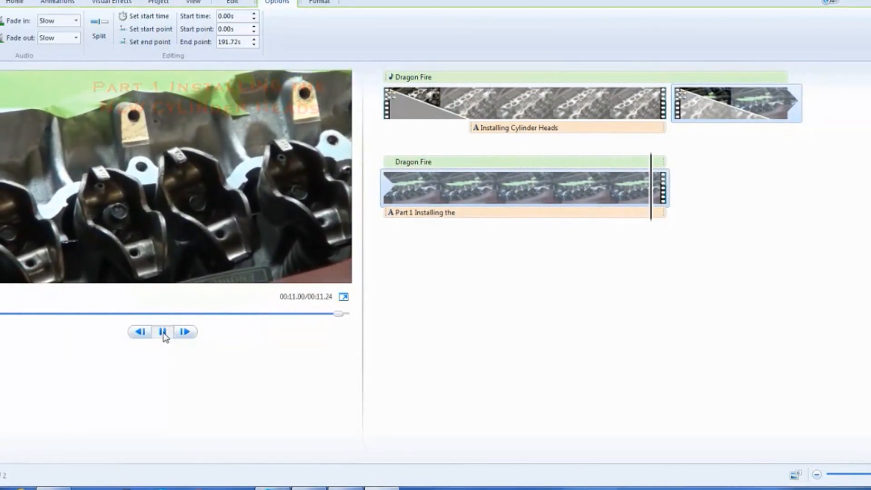
pyautogui.click(163, 332)
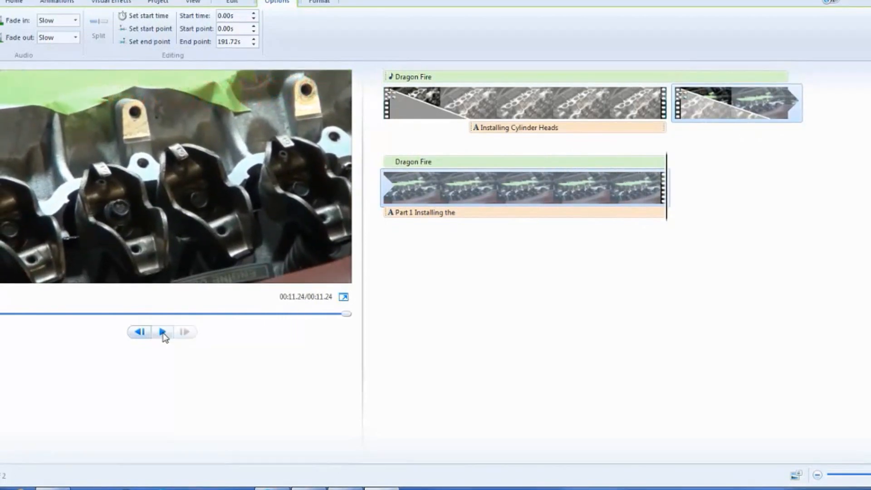
pyautogui.click(15, 4)
pyautogui.click(48, 28)
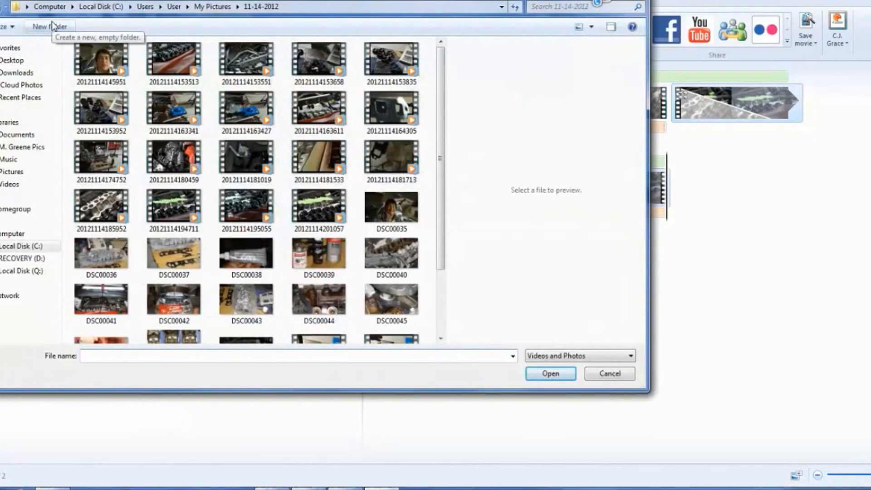
pyautogui.doubleClick(107, 214)
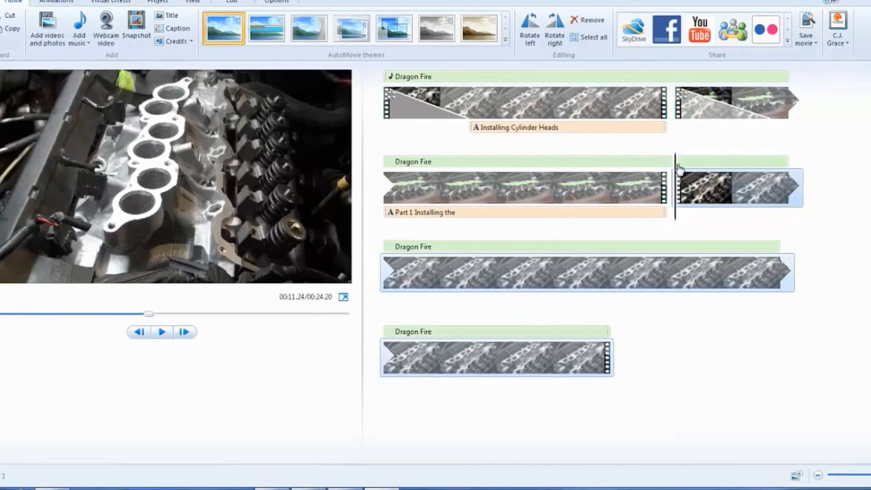
# Set the music's end point at 11.20 s, just before the third clip begins
pyautogui.moveTo(678, 169); pyautogui.dragTo(669, 169)
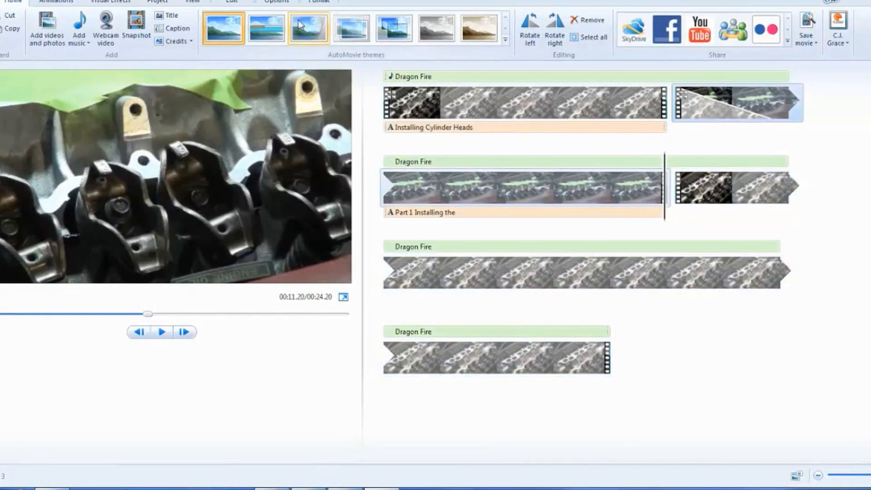
pyautogui.click(273, 3)
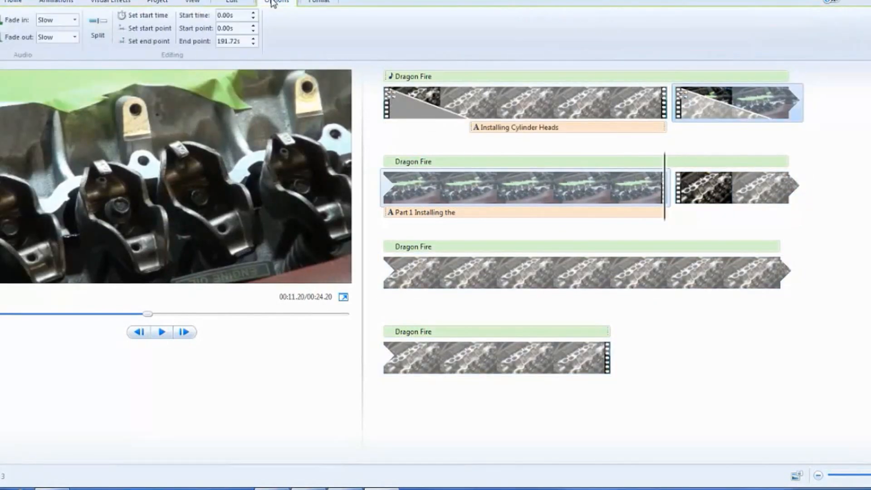
pyautogui.click(144, 50)
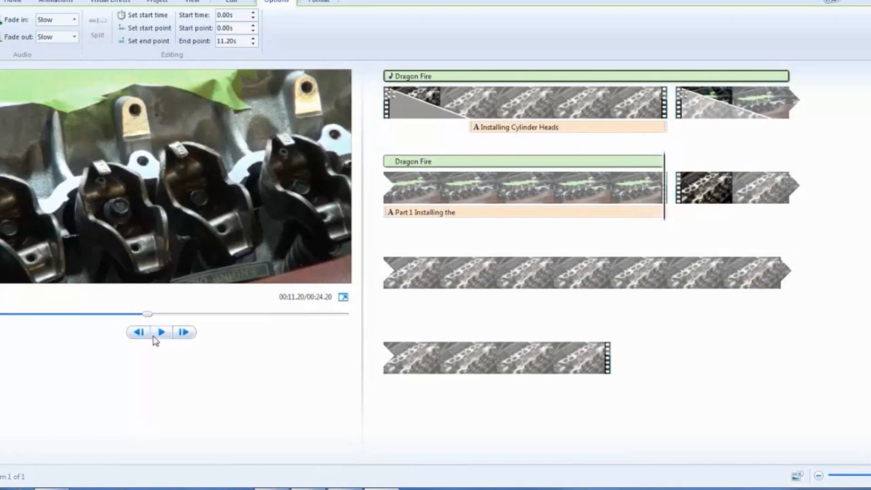
# Play the movie from the beginning into the third clip to check where the music ends
pyautogui.click(385, 119)
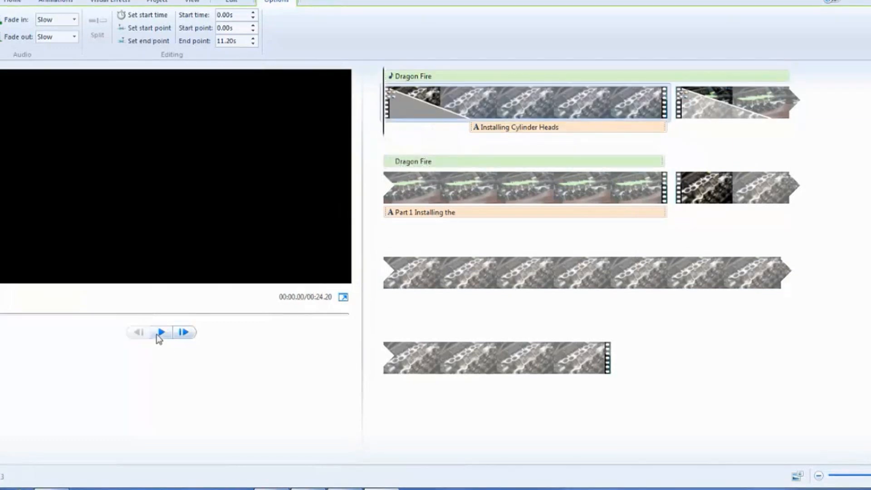
pyautogui.click(160, 332)
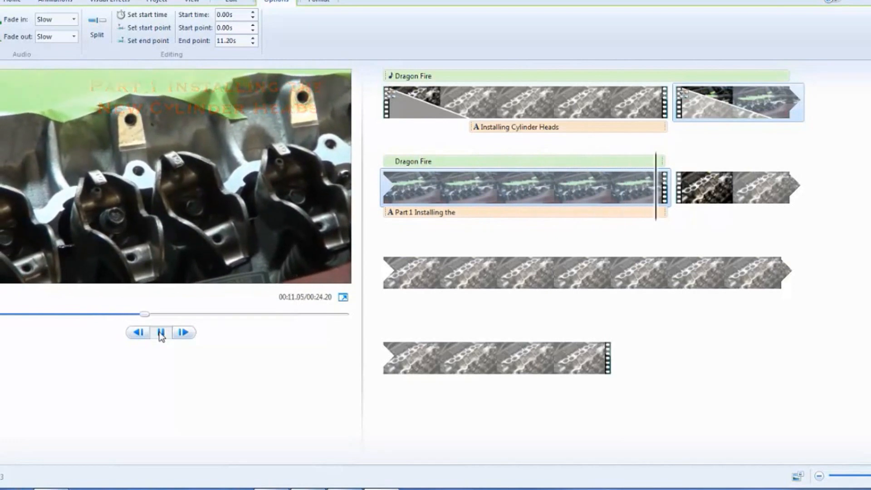
pyautogui.click(161, 333)
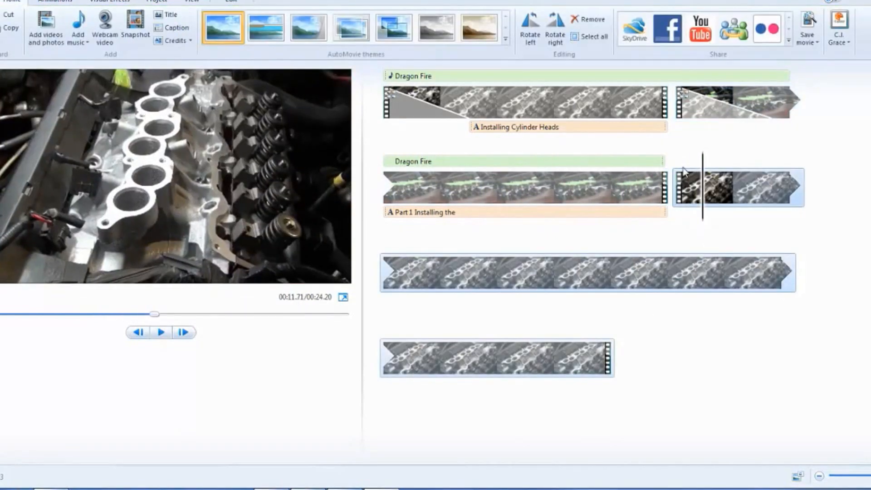
# Set the playback speed of the third clip to 0.5x
pyautogui.moveTo(707, 192); pyautogui.dragTo(680, 197)
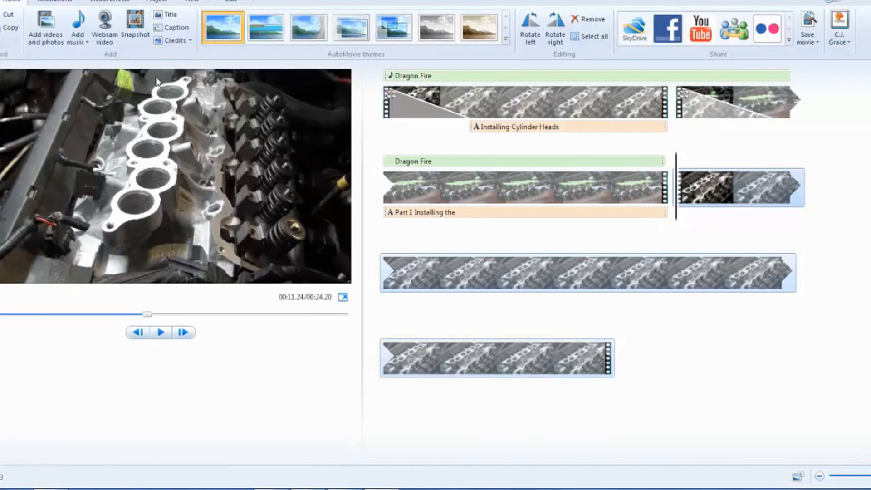
pyautogui.click(230, 2)
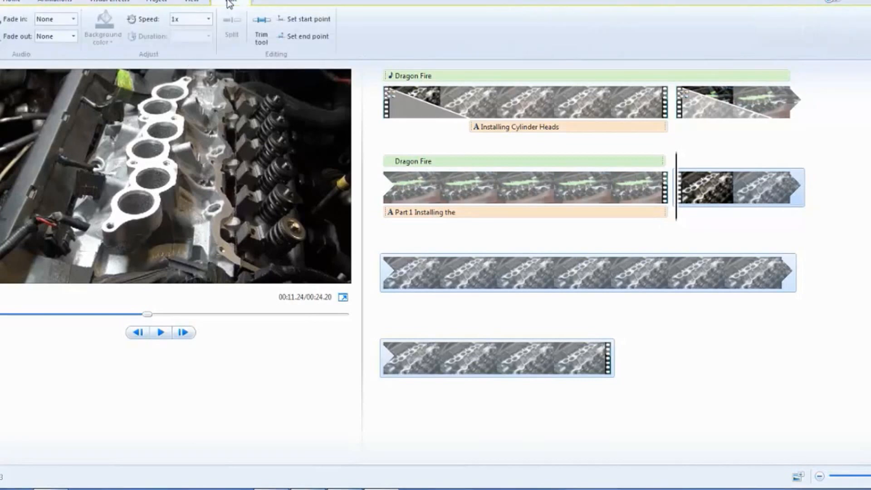
pyautogui.click(209, 19)
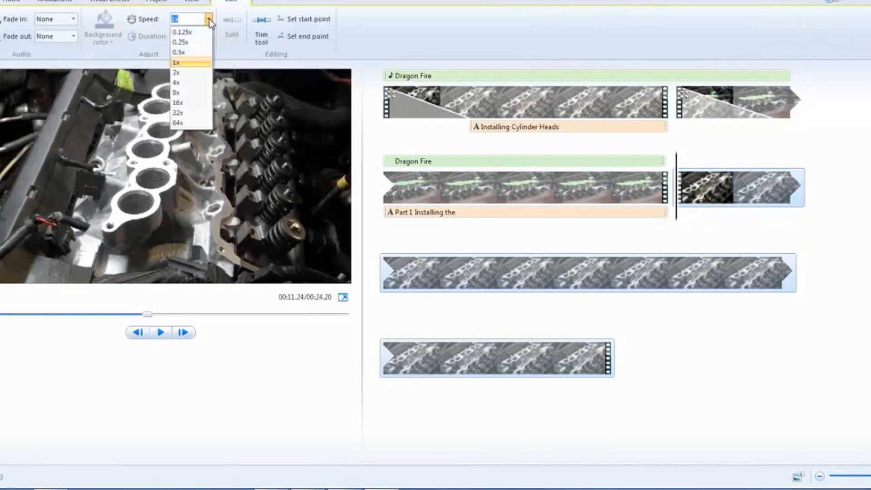
pyautogui.click(201, 53)
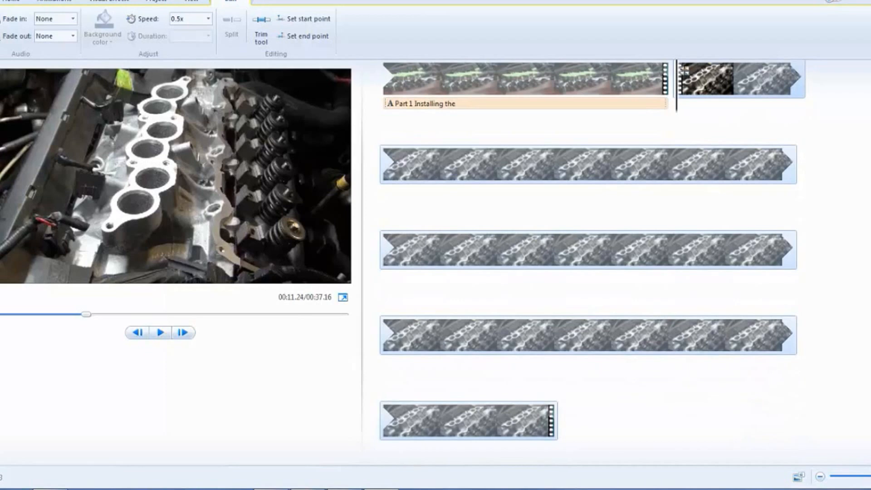
# Apply a shattering transition from the group above the curls to the start of the third clip
pyautogui.scroll(3, 592, 259)
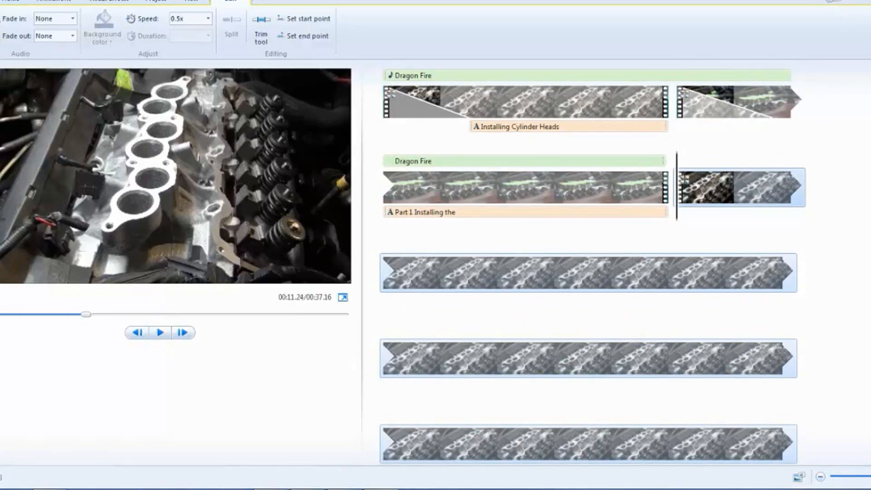
pyautogui.click(13, 2)
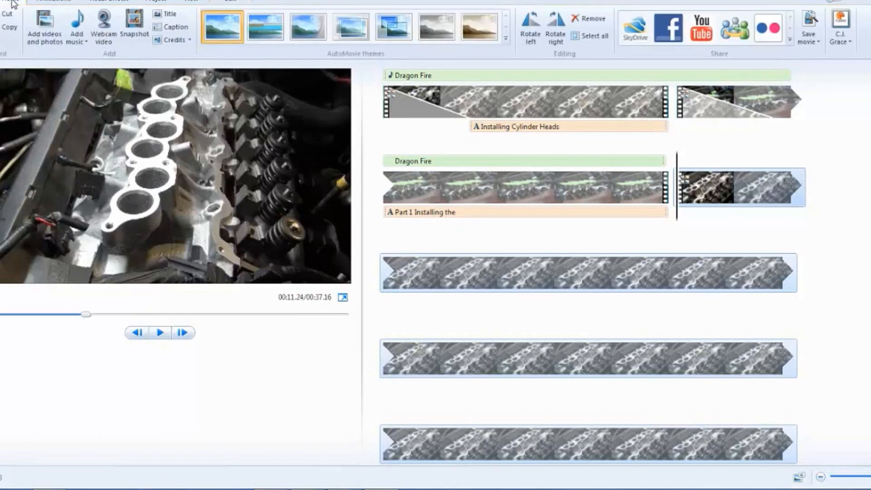
pyautogui.click(47, 3)
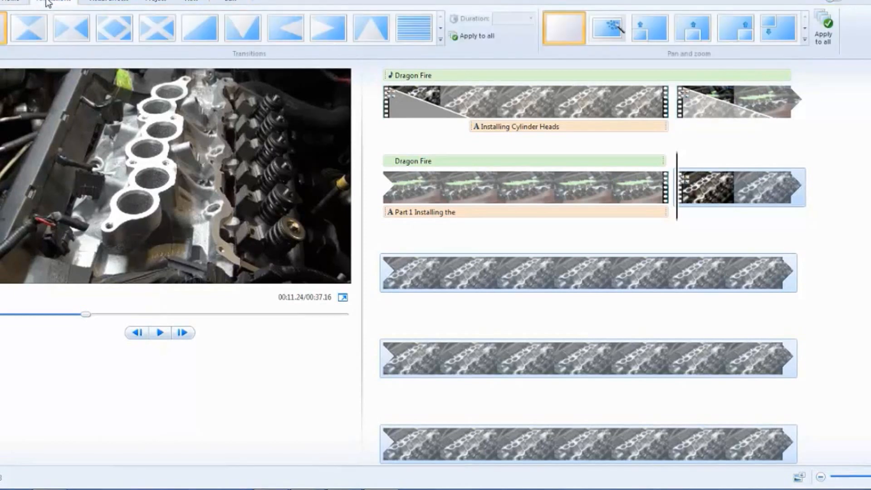
pyautogui.click(441, 40)
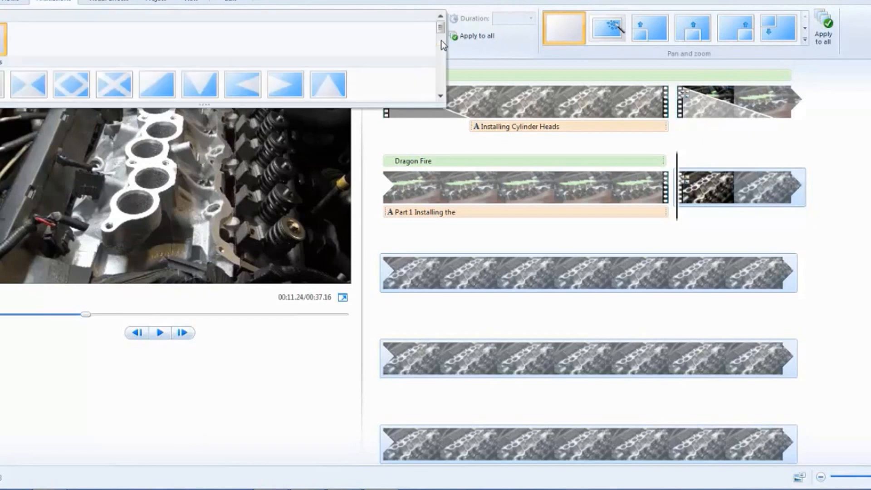
pyautogui.moveTo(440, 30); pyautogui.dragTo(446, 66)
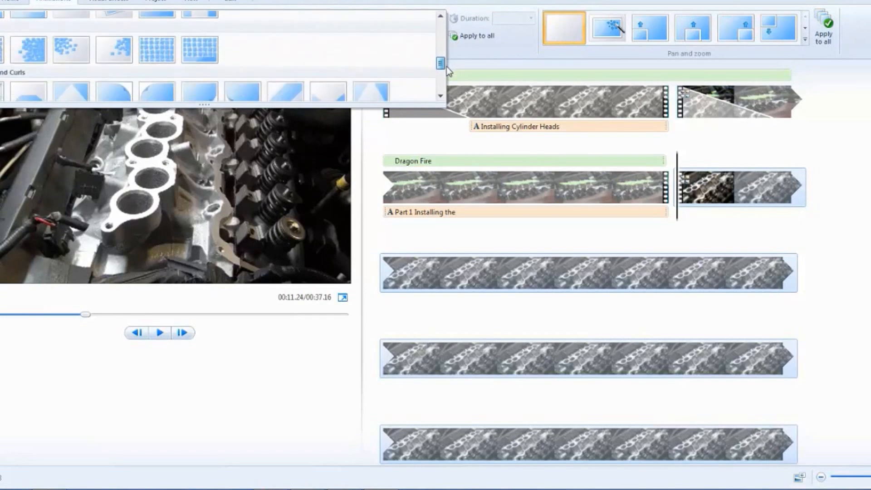
pyautogui.click(4, 50)
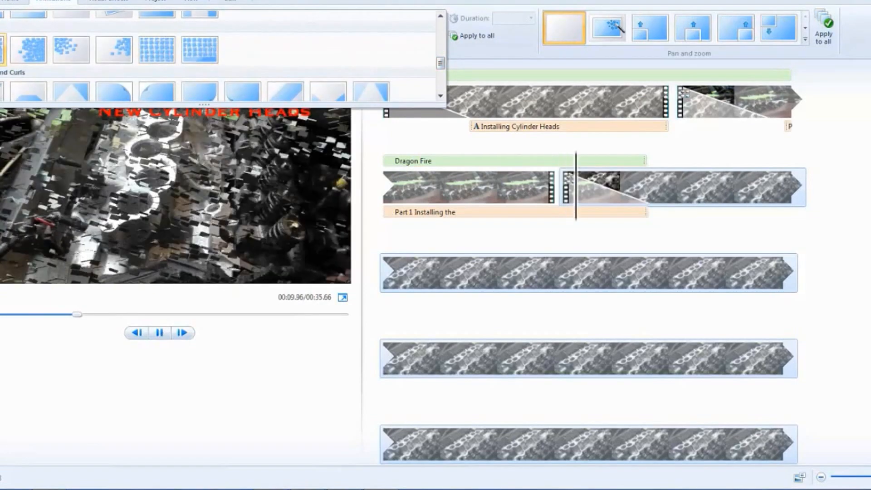
pyautogui.click(2, 49)
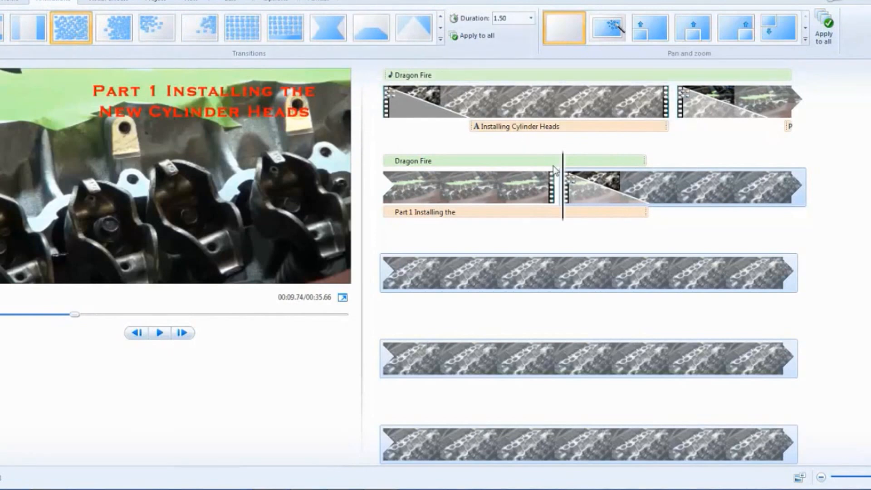
# Set the music's end point at 9.67 s, just before the third clip begins
pyautogui.click(552, 179)
pyautogui.click(554, 179)
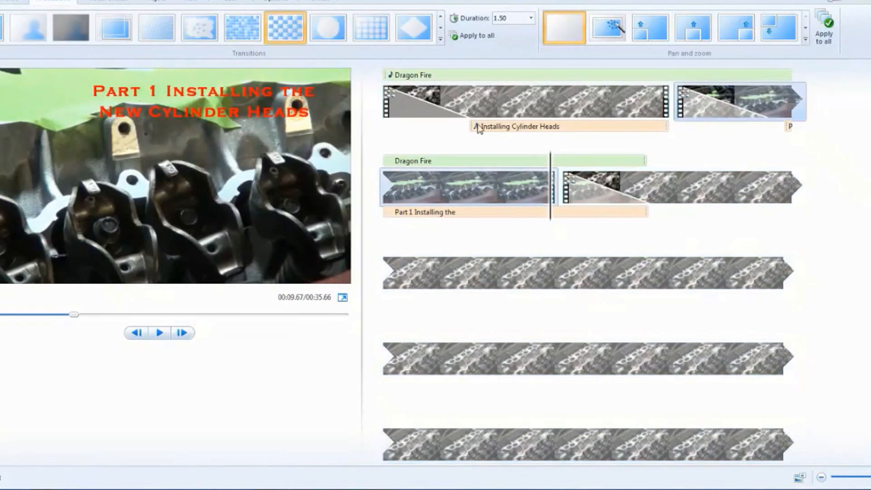
pyautogui.click(275, 2)
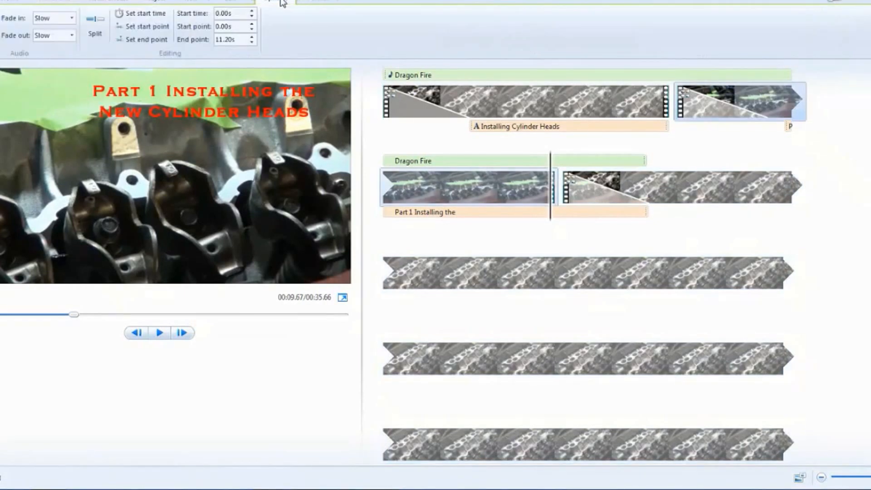
pyautogui.click(150, 43)
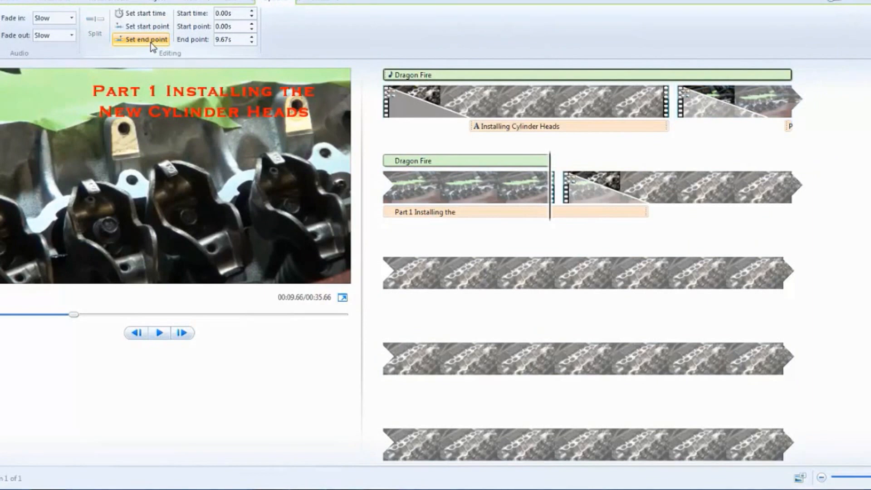
# Add a caption to the third clip at 11.27 s, right after the transition and the previous caption end
pyautogui.click(563, 181)
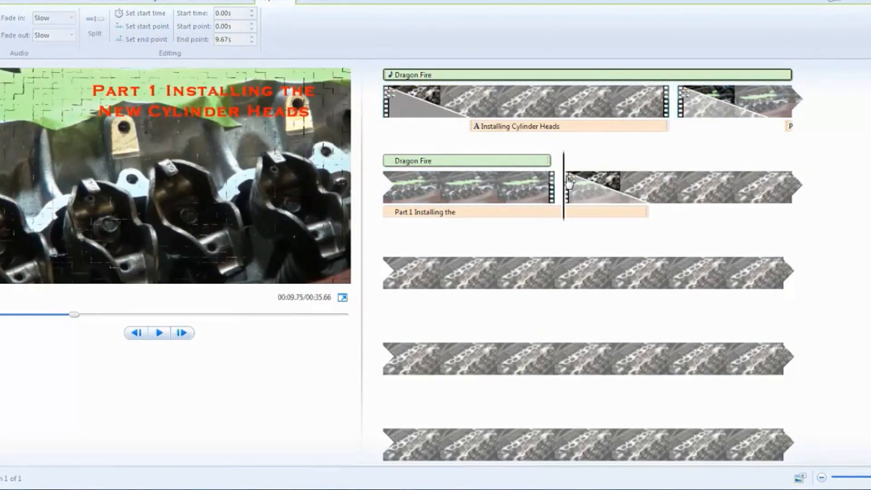
pyautogui.click(568, 181)
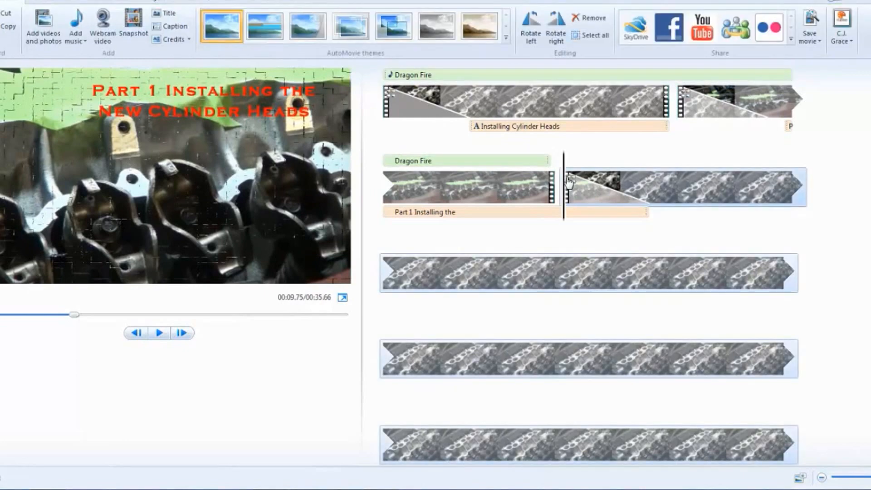
pyautogui.moveTo(569, 181); pyautogui.dragTo(656, 190)
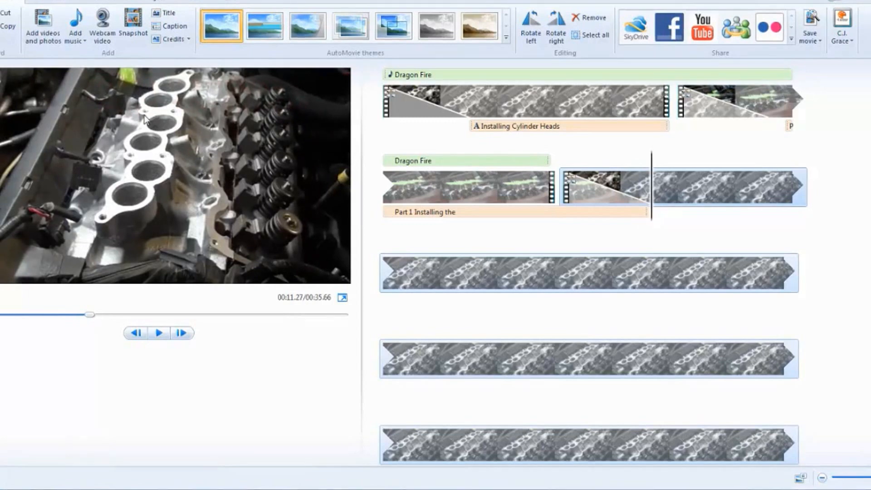
pyautogui.click(181, 27)
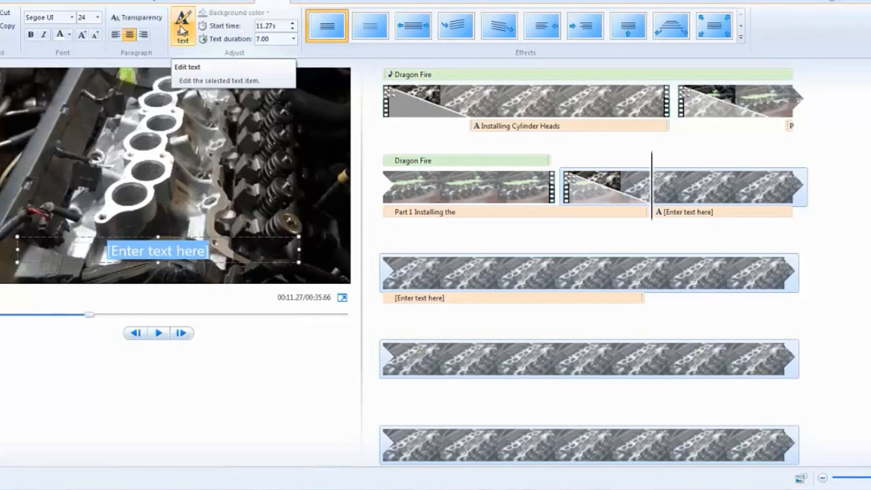
pyautogui.click(18, 2)
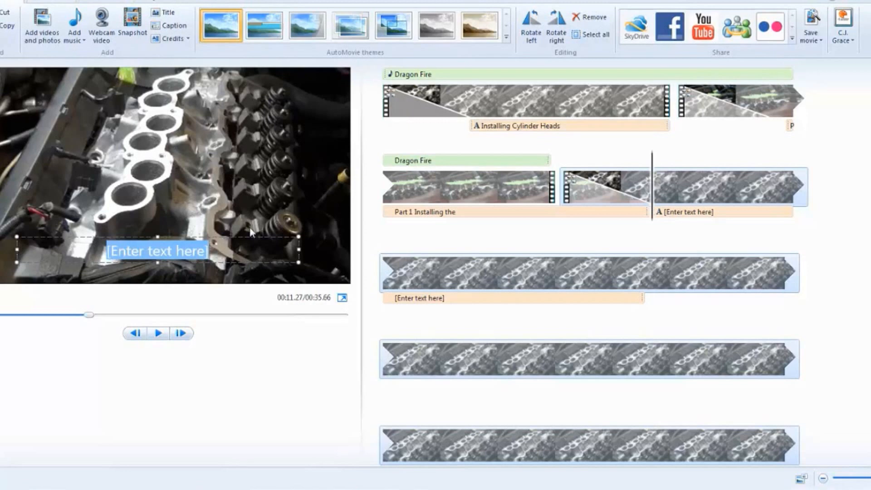
# Replace the new caption's placeholder with "Photos and Video footage by" and the author's name, followed by a blank line
pyautogui.click(720, 210)
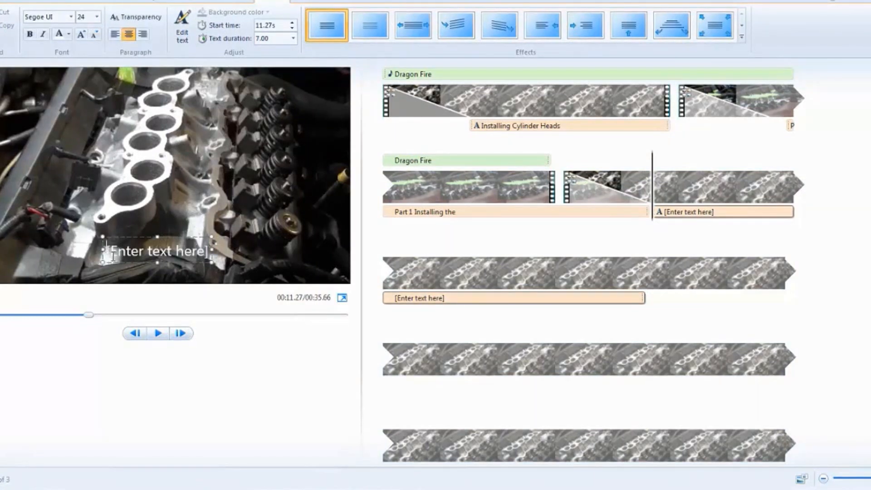
pyautogui.moveTo(113, 253); pyautogui.dragTo(303, 257)
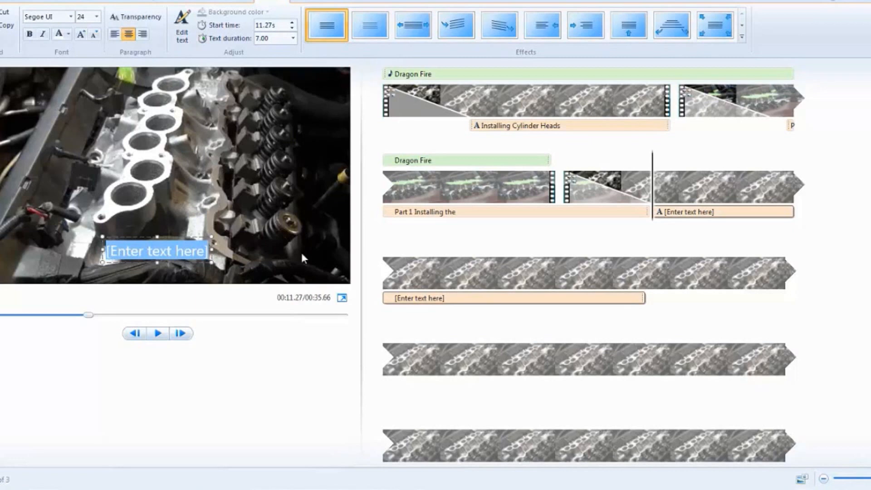
pyautogui.write('Photos')
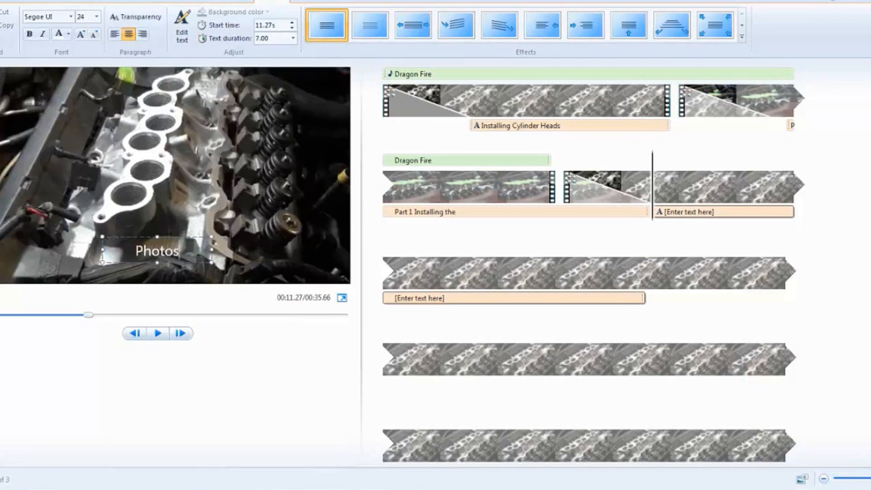
pyautogui.write(' and Vid')
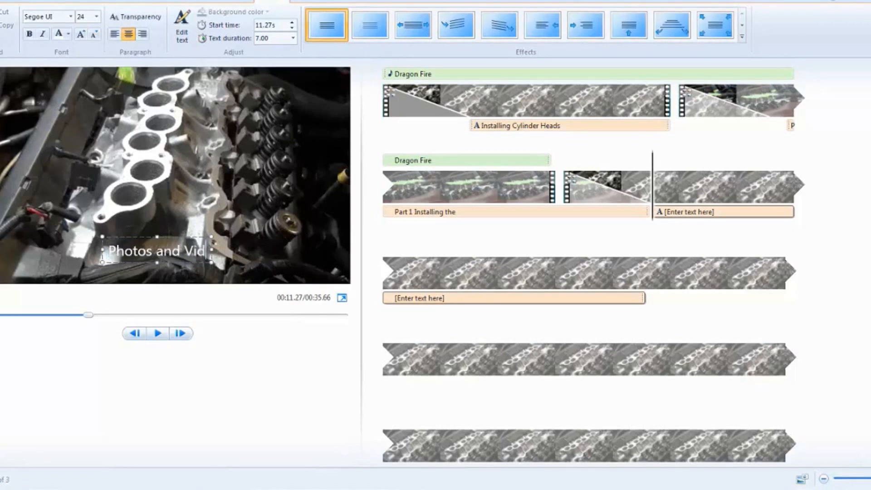
pyautogui.write('eo foo')
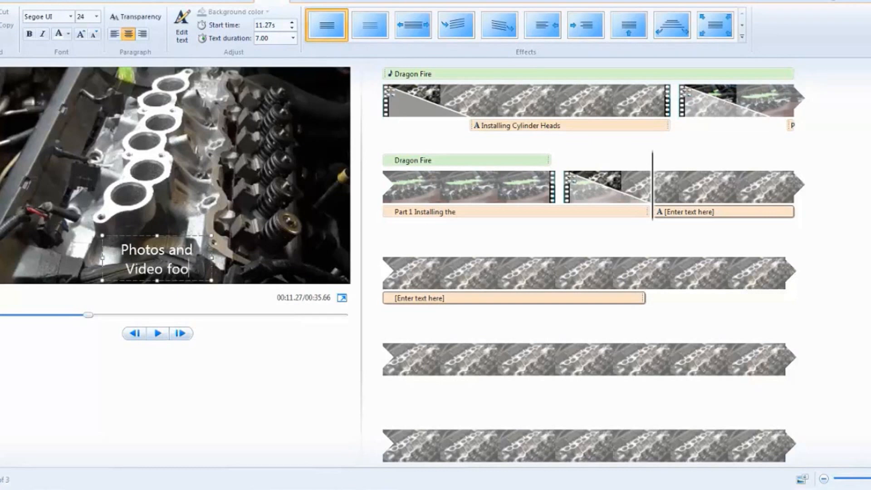
pyautogui.write('tage')
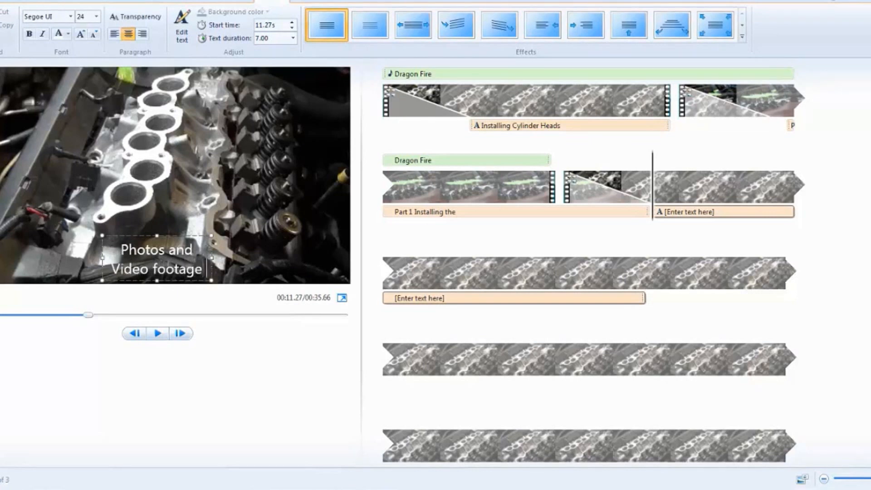
pyautogui.write(' by C')
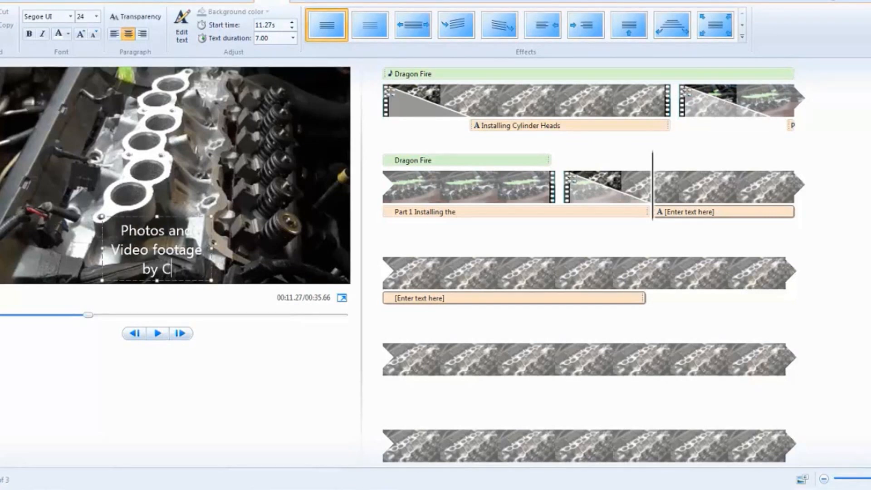
pyautogui.write('. J. Grace')
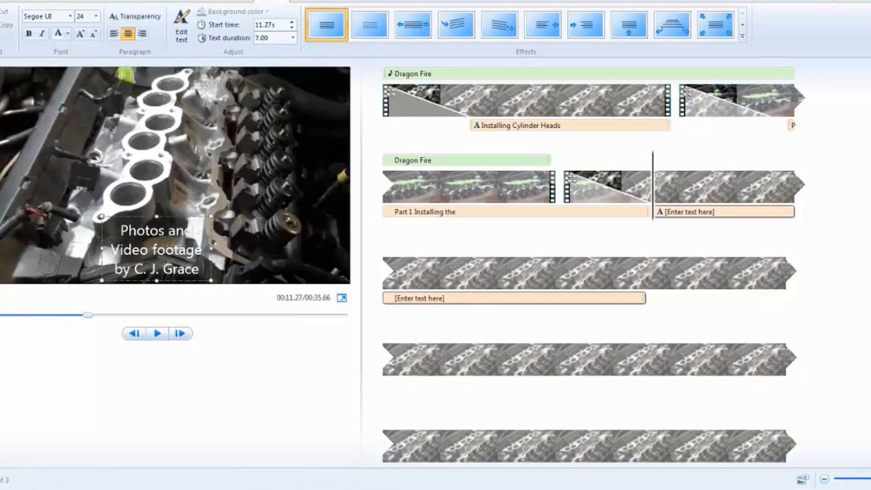
pyautogui.press('Return')
pyautogui.press('Return')
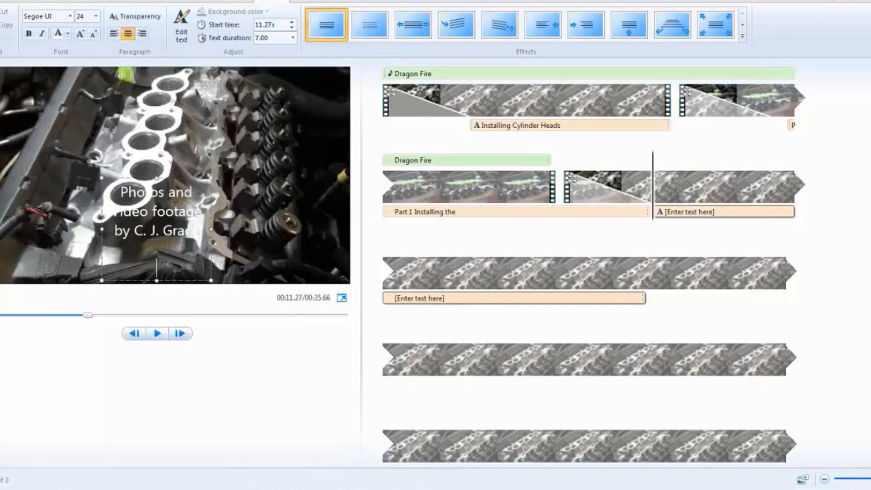
# Add the text "Video produced in Windows Live Movie maker" below the blank line in the caption
pyautogui.write('Vide')
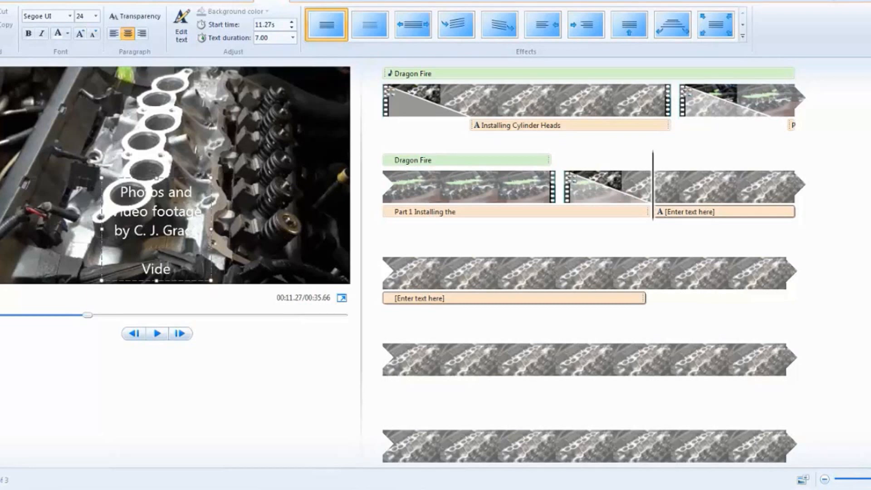
pyautogui.write('o')
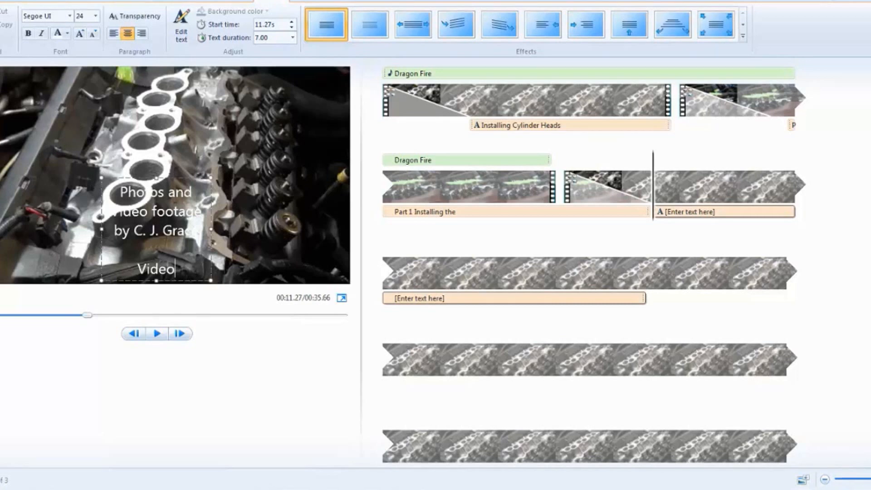
pyautogui.write('pro')
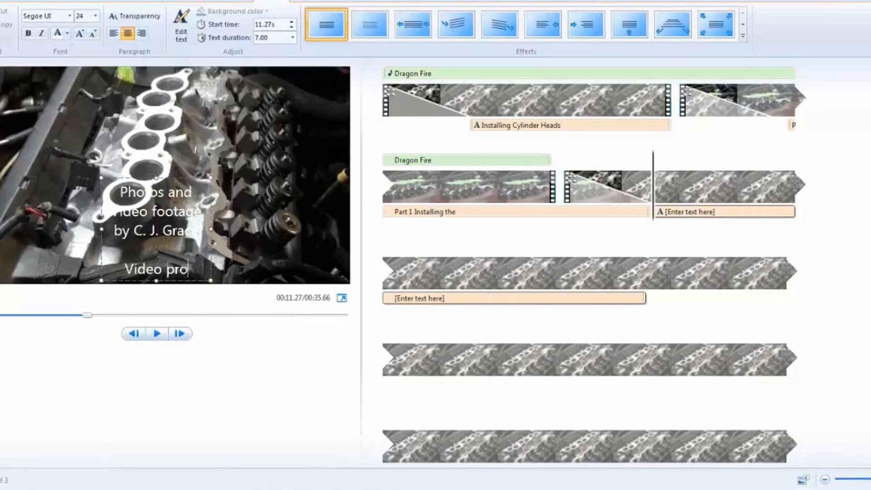
pyautogui.write('duced')
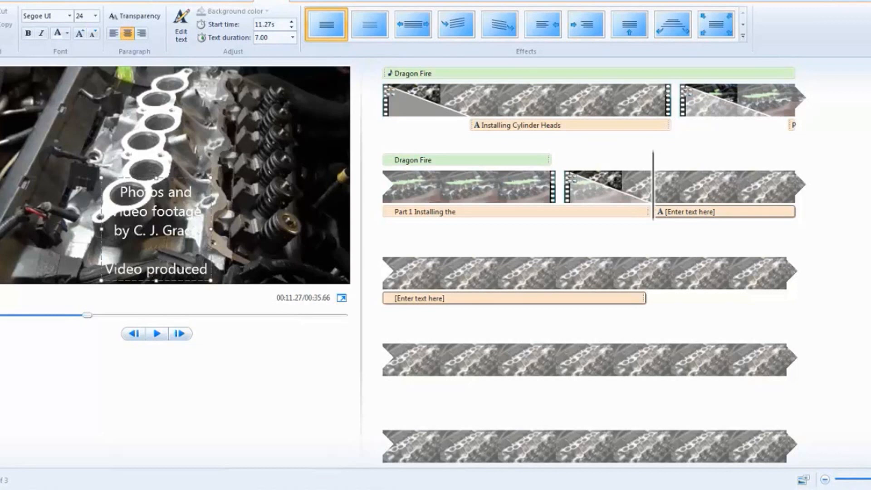
pyautogui.press('Return')
pyautogui.write('in')
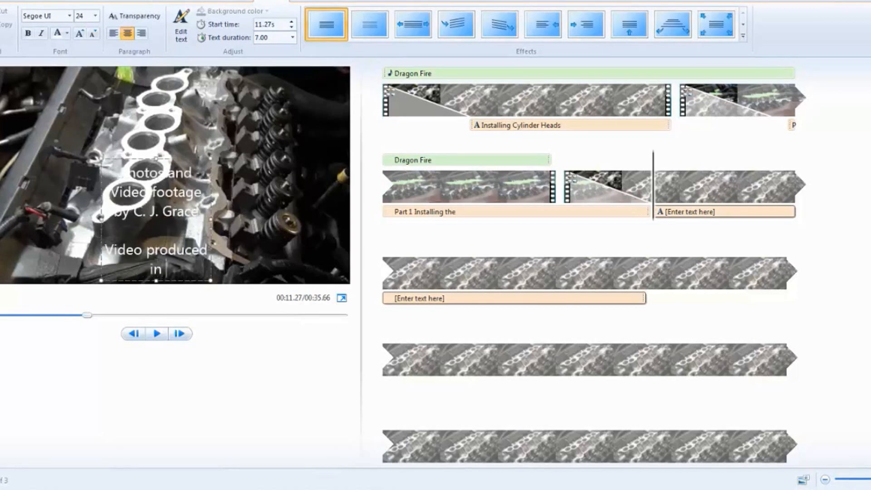
pyautogui.write(' Windows')
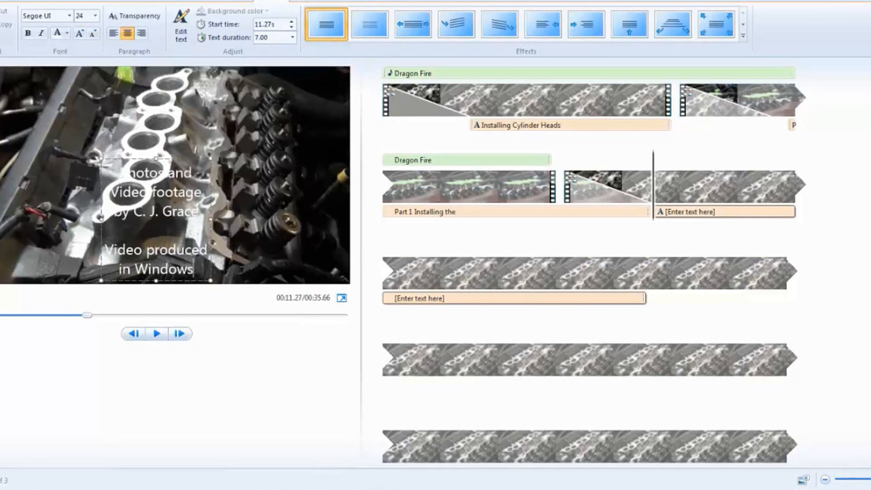
pyautogui.write(' Live Mo')
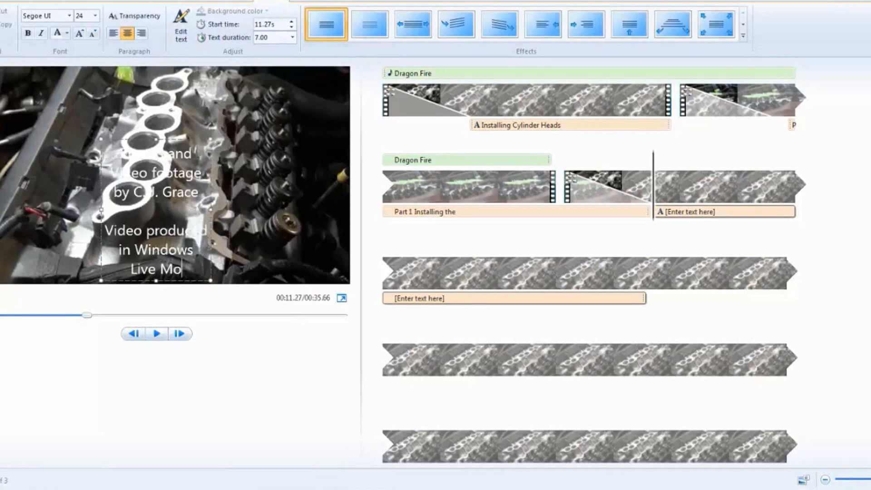
pyautogui.write('vie maker')
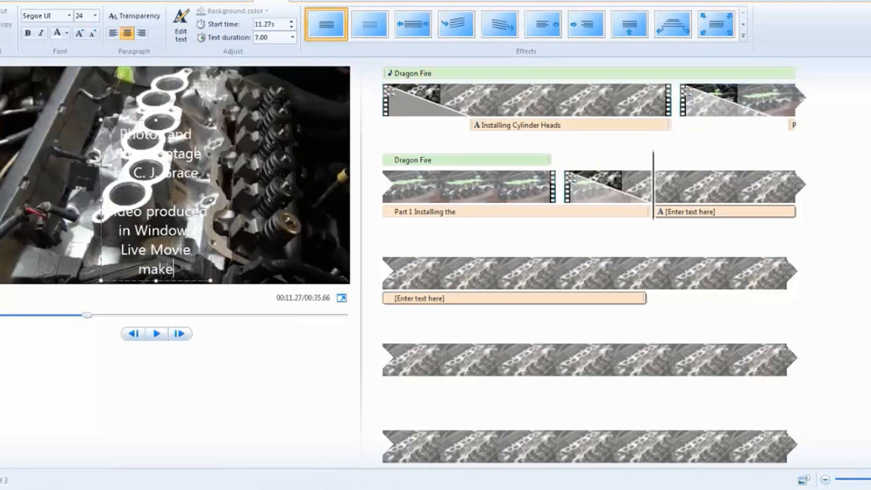
# Capitalize the last word of the caption so it reads "Maker"
pyautogui.press('Left')
pyautogui.press('Left')
pyautogui.press('Left')
pyautogui.press('Left')
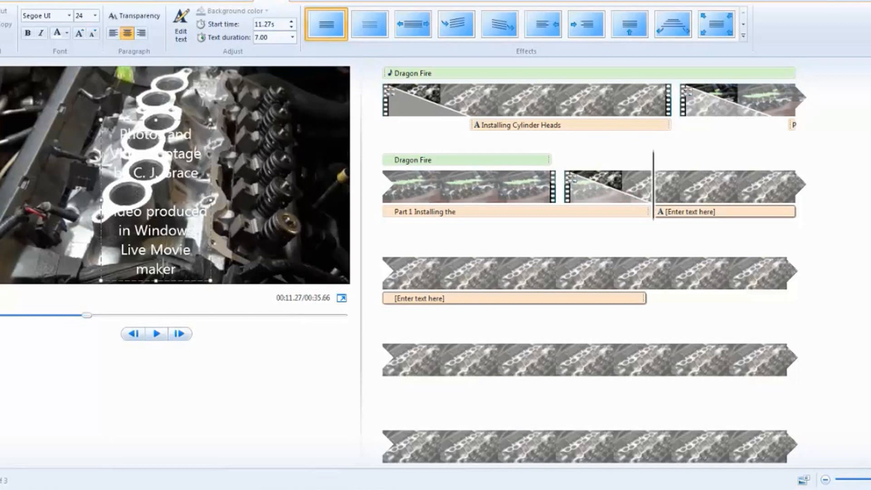
pyautogui.press('BackSpace')
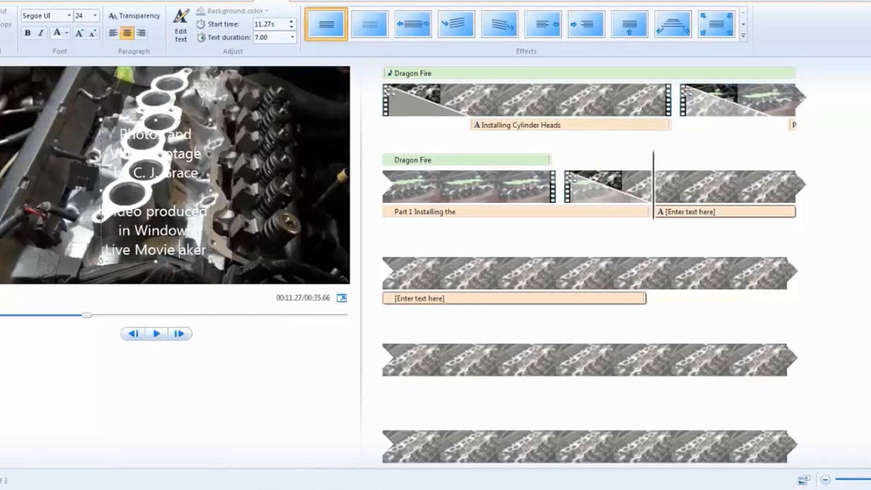
pyautogui.write('M')
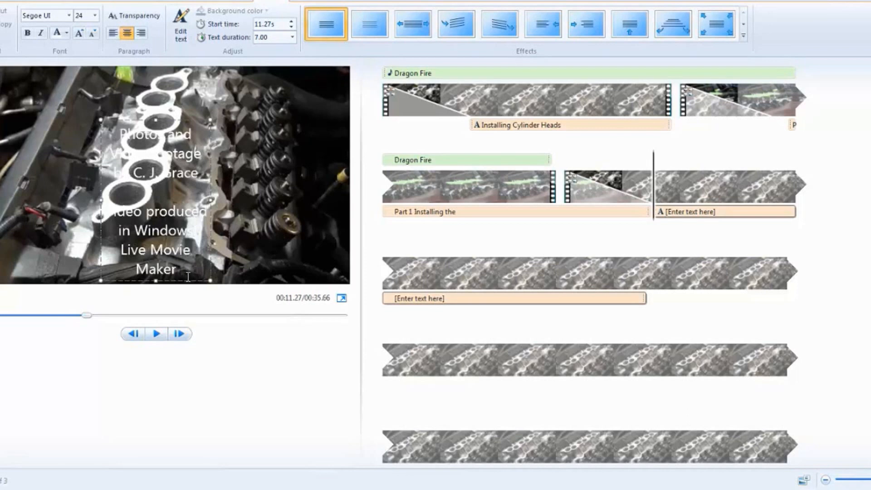
# Format all the text of the credits caption on the third clip as bold and italic
pyautogui.moveTo(188, 277); pyautogui.dragTo(77, 137)
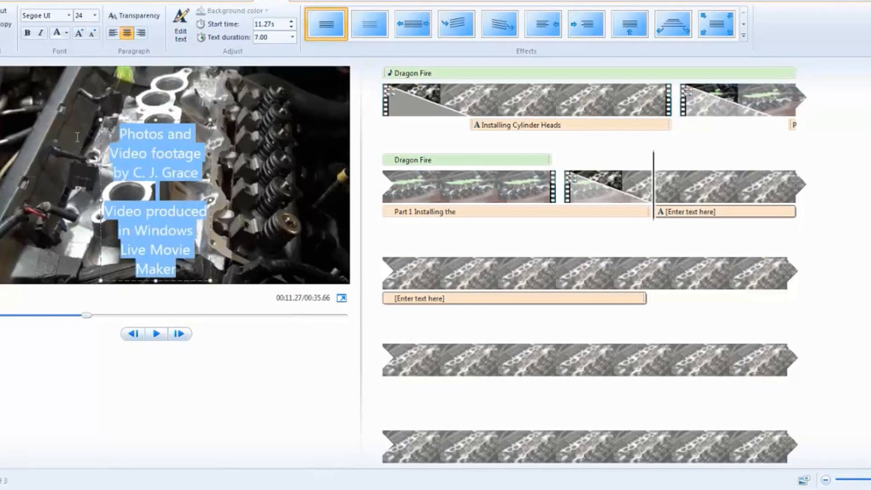
pyautogui.click(27, 32)
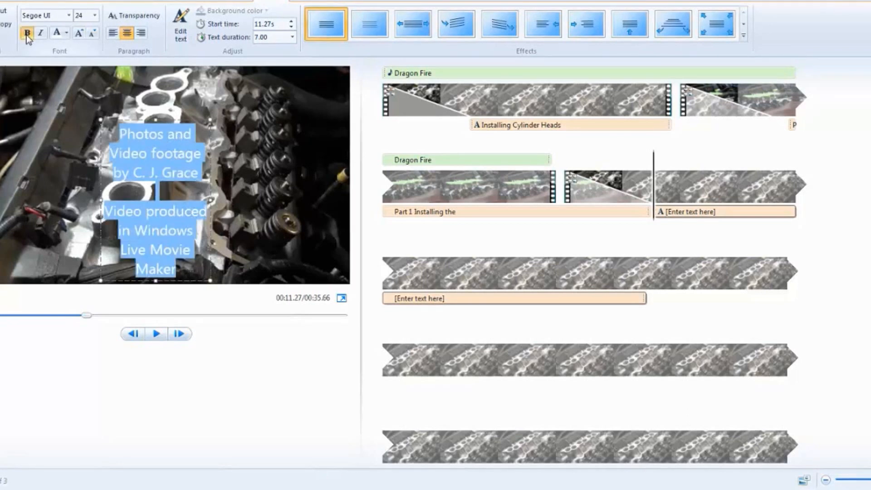
pyautogui.click(40, 36)
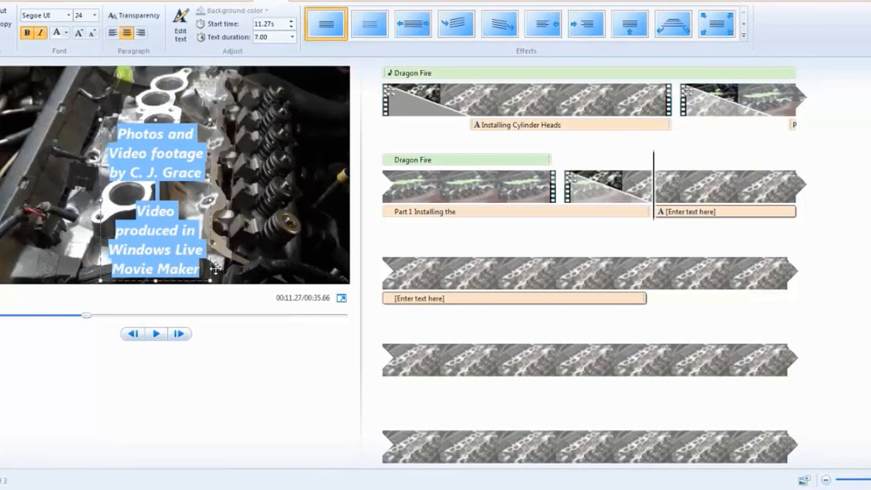
# Add "Please Subscribe, Like and Share!" at the end of the credits caption, separated by a blank line
pyautogui.click(200, 270)
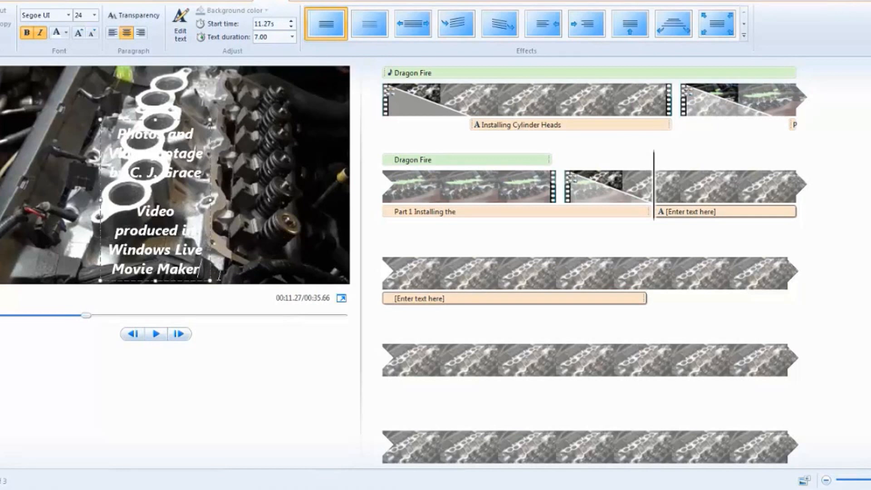
pyautogui.press('Return')
pyautogui.press('Return')
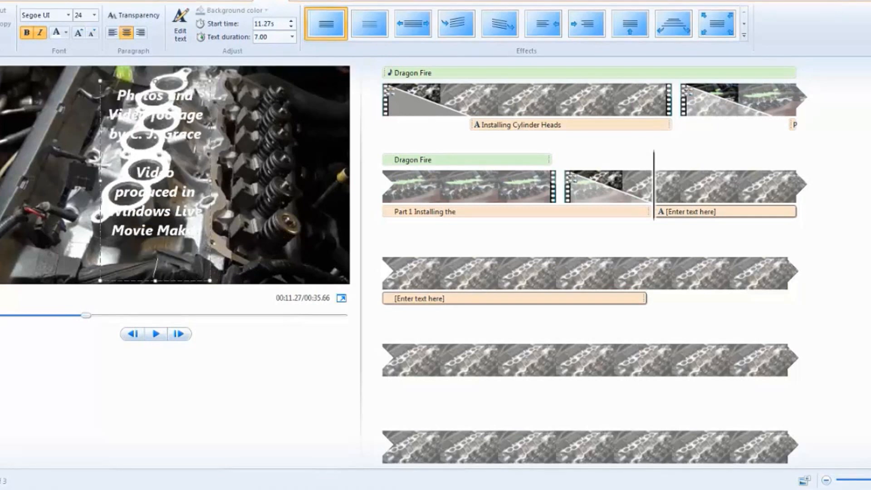
pyautogui.write('Please Sub')
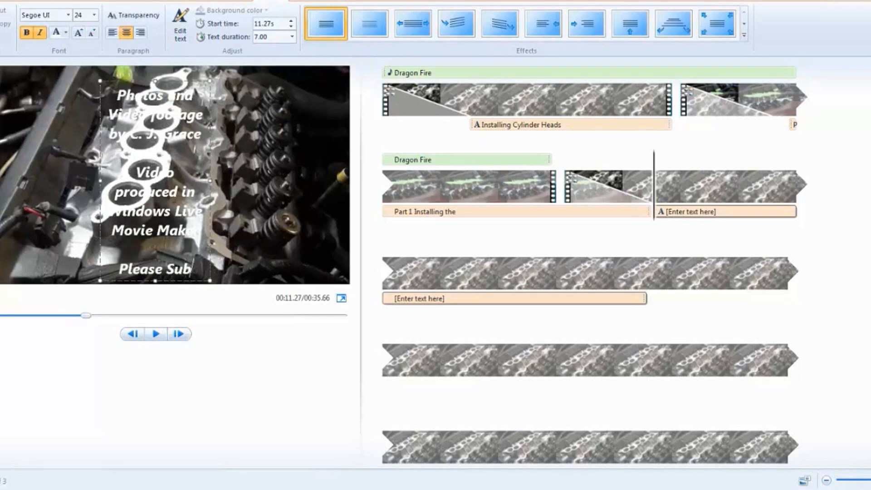
pyautogui.write('scri')
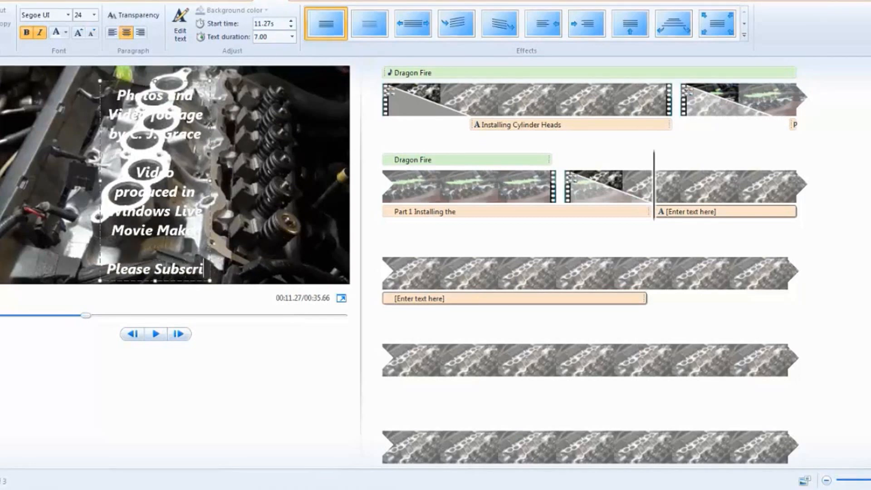
pyautogui.write('be, Like')
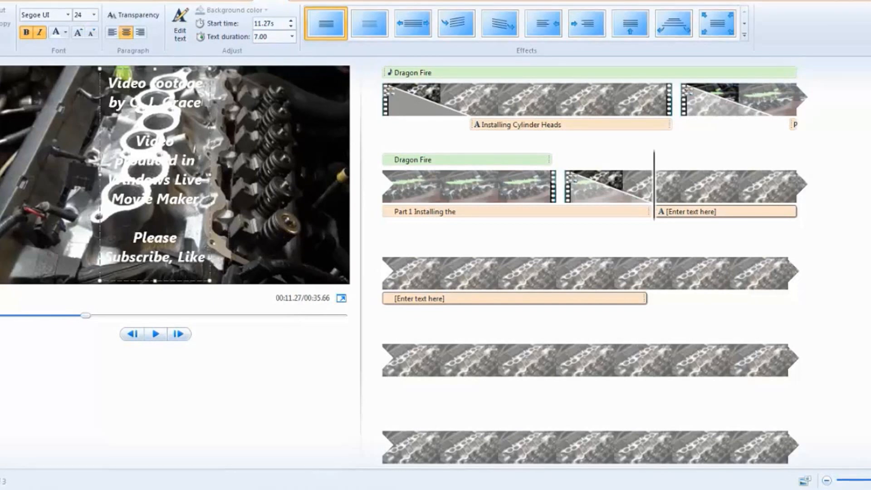
pyautogui.press('Return')
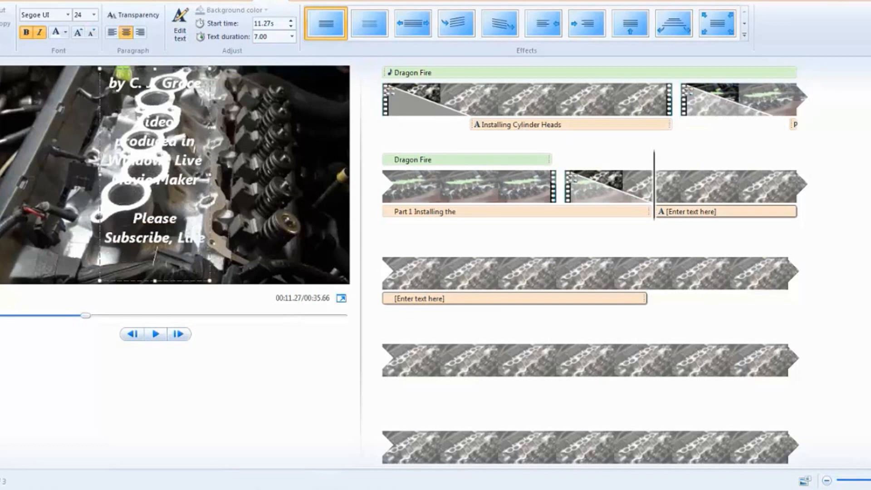
pyautogui.write('and Share')
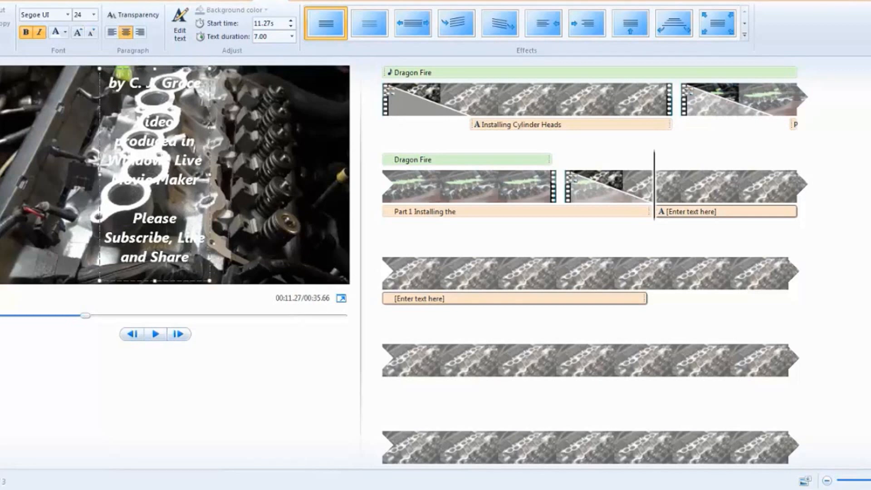
pyautogui.write('!')
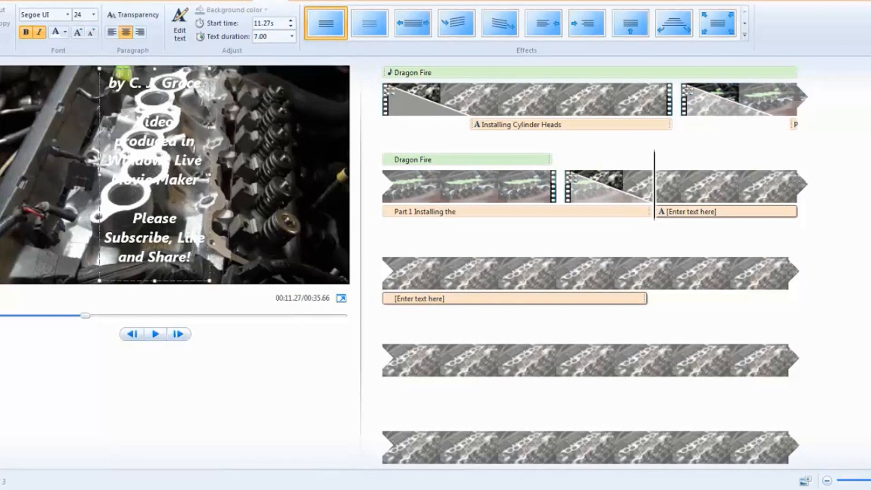
# Add "Visit my website at ToGraphic4U.webs.com" at the end of the credits caption, after another blank line
pyautogui.press('Return')
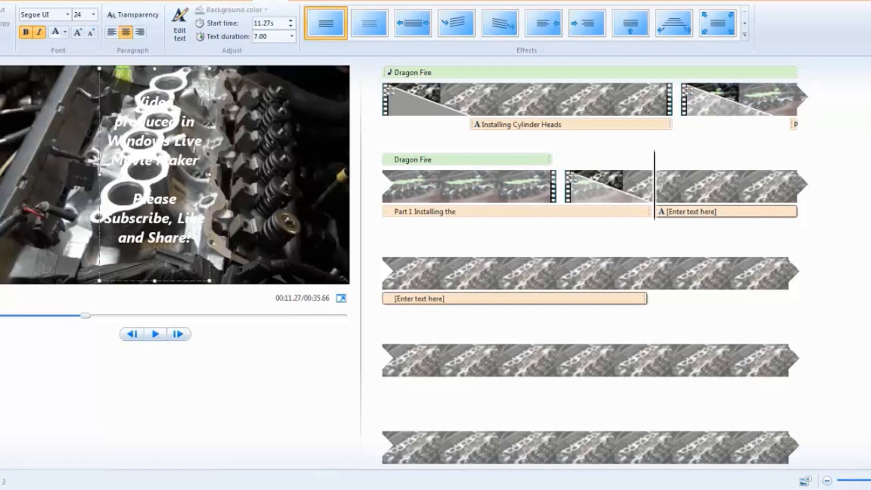
pyautogui.press('Return')
pyautogui.write('V')
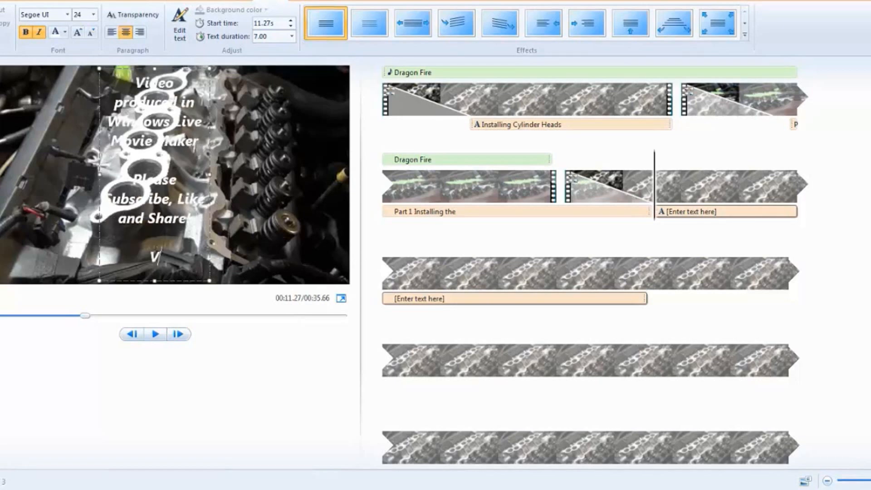
pyautogui.write('isit my')
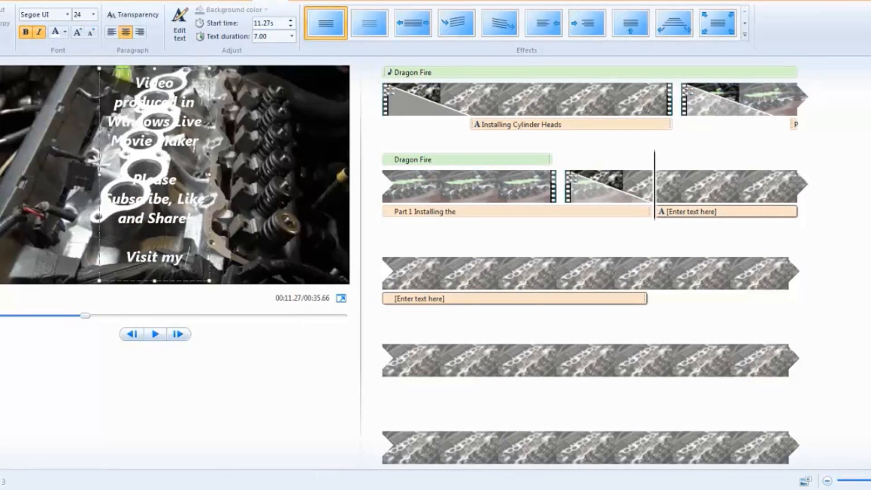
pyautogui.write(' website at')
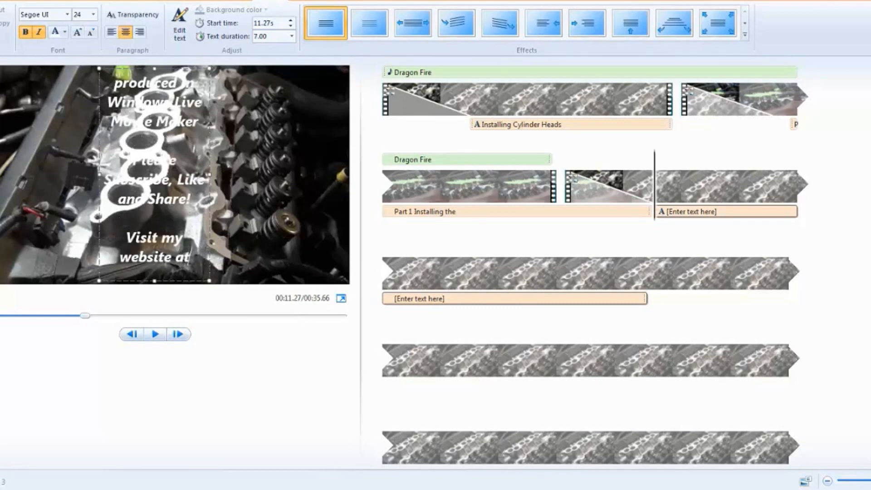
pyautogui.press('Return')
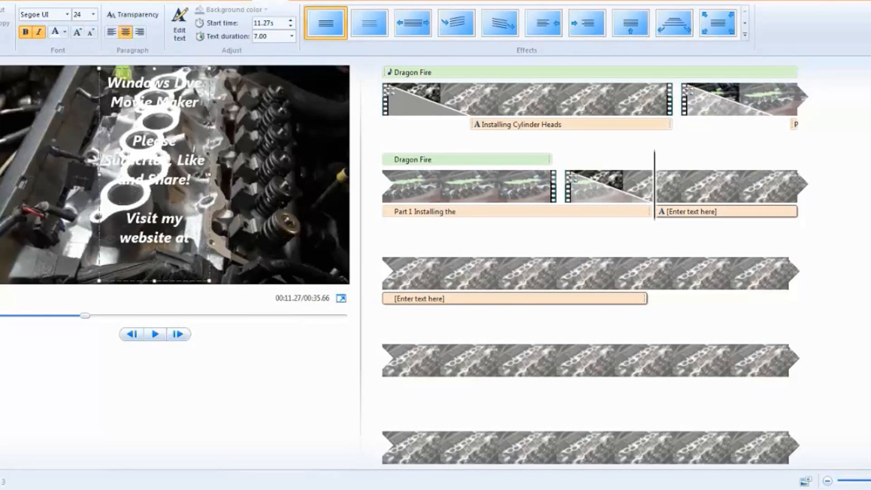
pyautogui.write('ToGraphic4z')
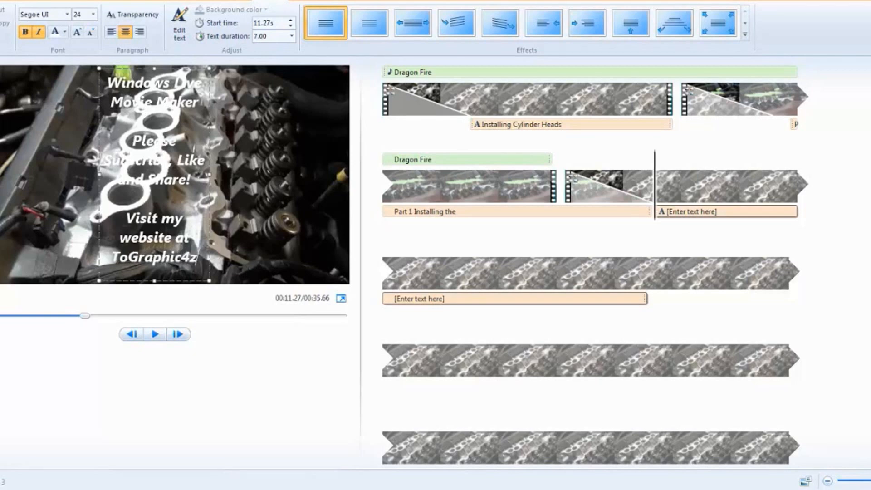
pyautogui.press('BackSpace')
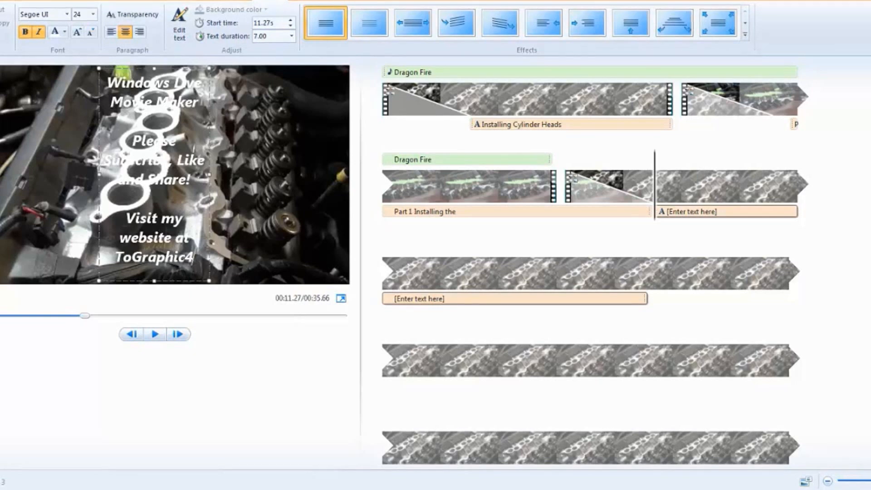
pyautogui.write('U')
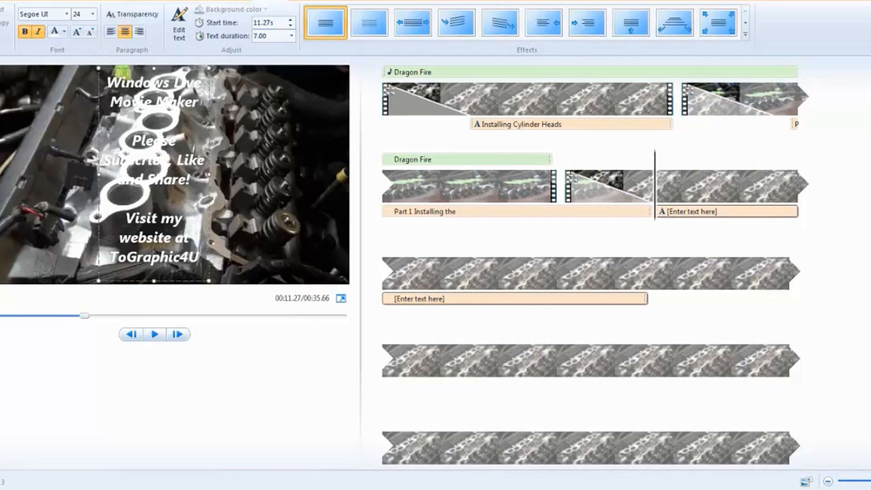
pyautogui.press('Return')
pyautogui.write('w')
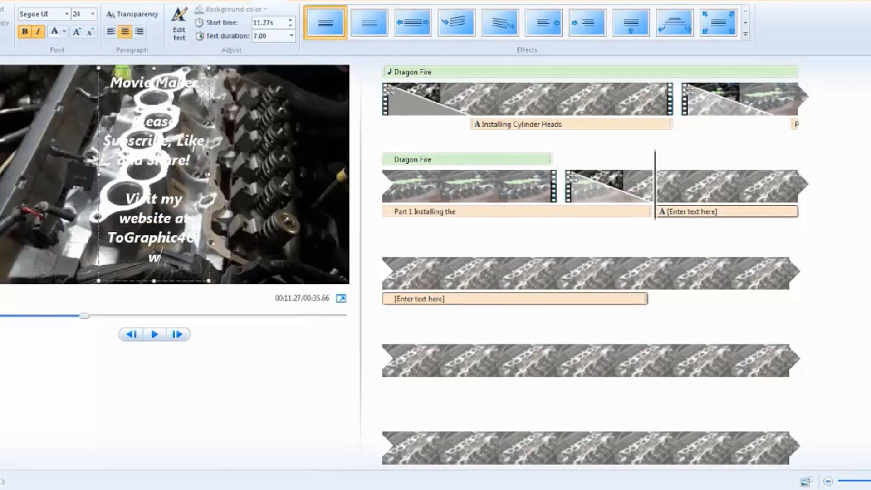
pyautogui.write('ebs.com')
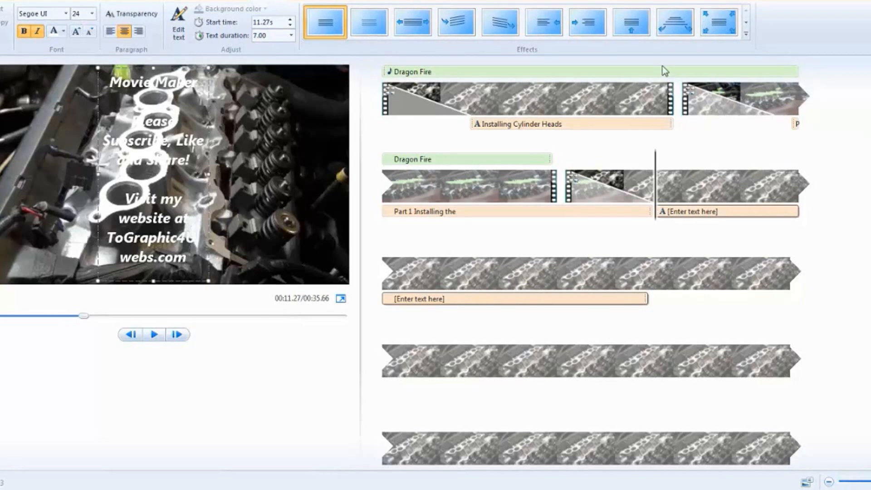
# Apply the upward-scrolling text effect to the credits caption and preview it from the start of the third clip
pyautogui.click(633, 23)
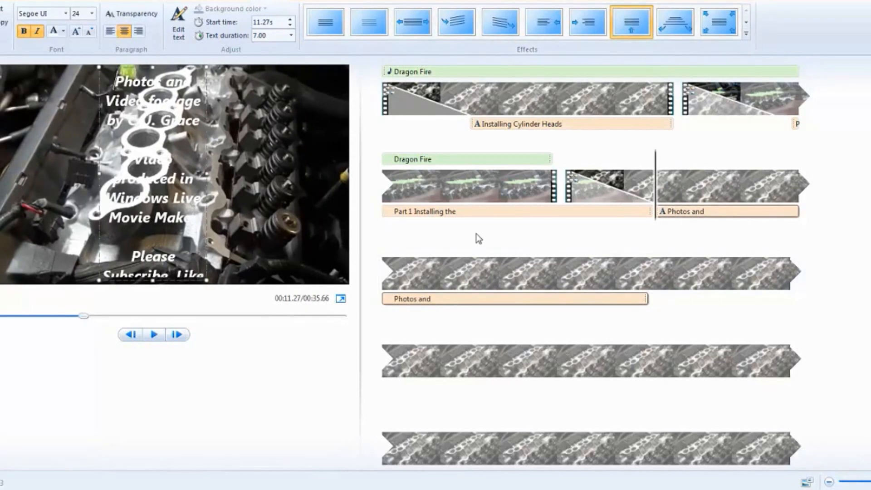
pyautogui.click(568, 199)
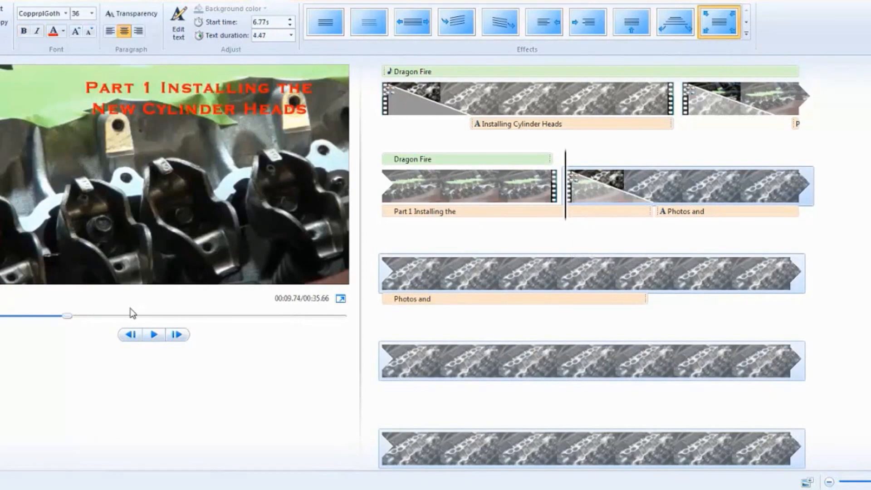
pyautogui.click(156, 341)
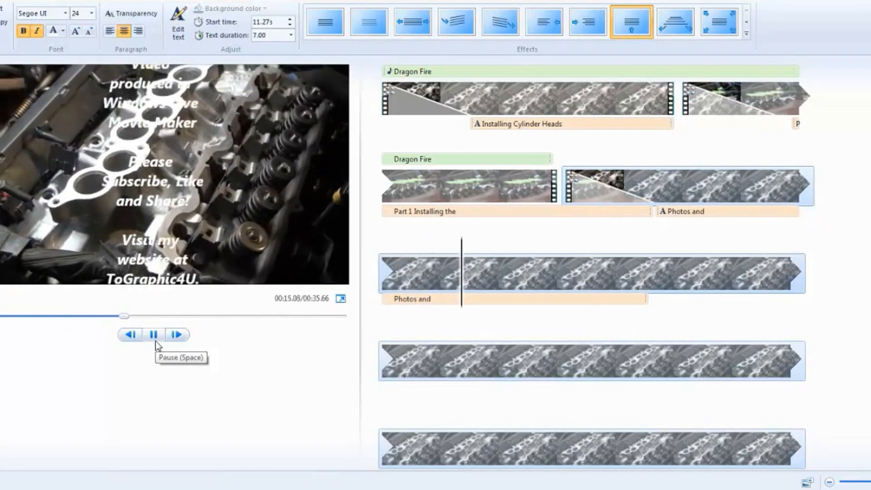
pyautogui.click(154, 335)
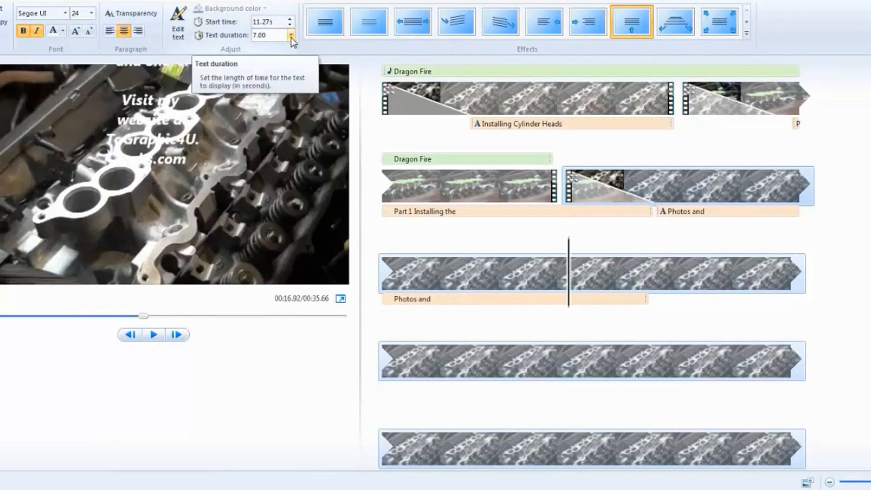
# Set the credits caption's text duration to 9.00 seconds and preview it again from the start of the third clip
pyautogui.click(291, 36)
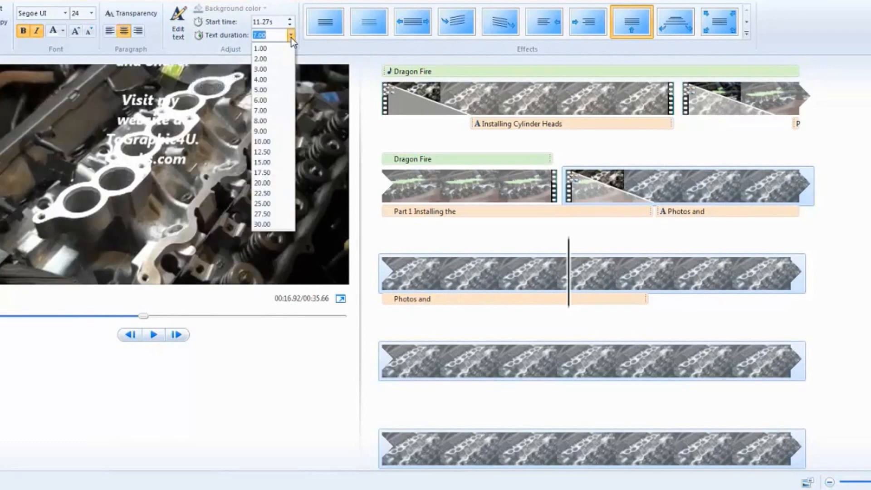
pyautogui.click(281, 130)
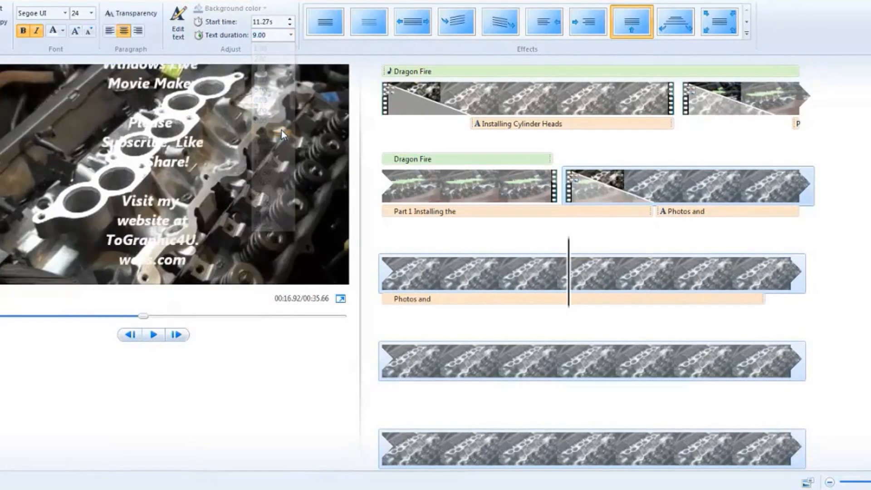
pyautogui.click(563, 205)
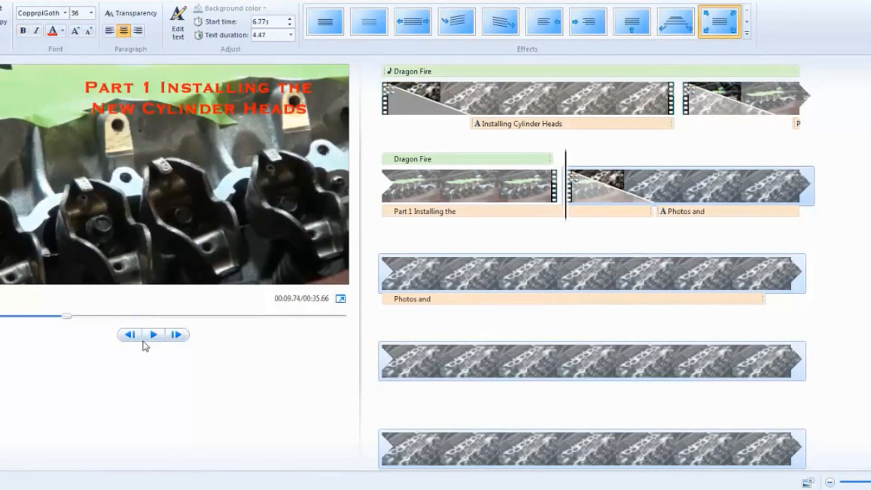
pyautogui.click(156, 337)
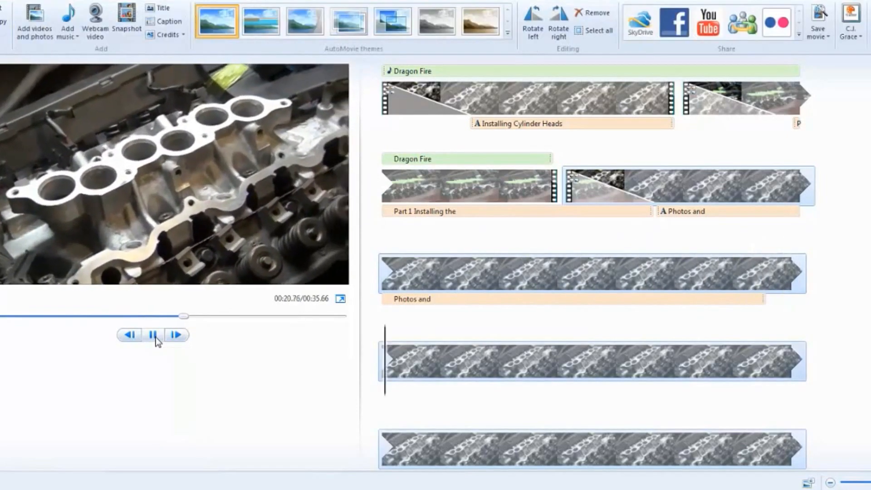
pyautogui.click(156, 337)
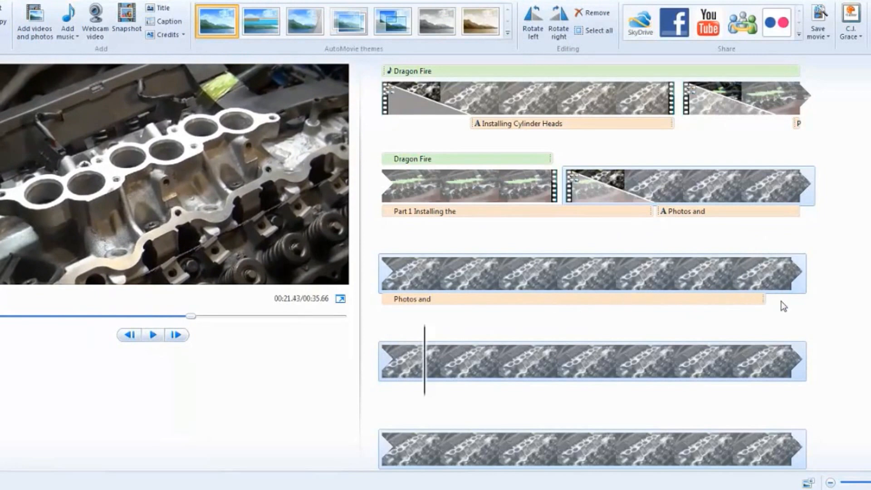
# Add another caption to the third clip at 20.28 s, right after the end of the scrolling credits caption
pyautogui.moveTo(770, 296)
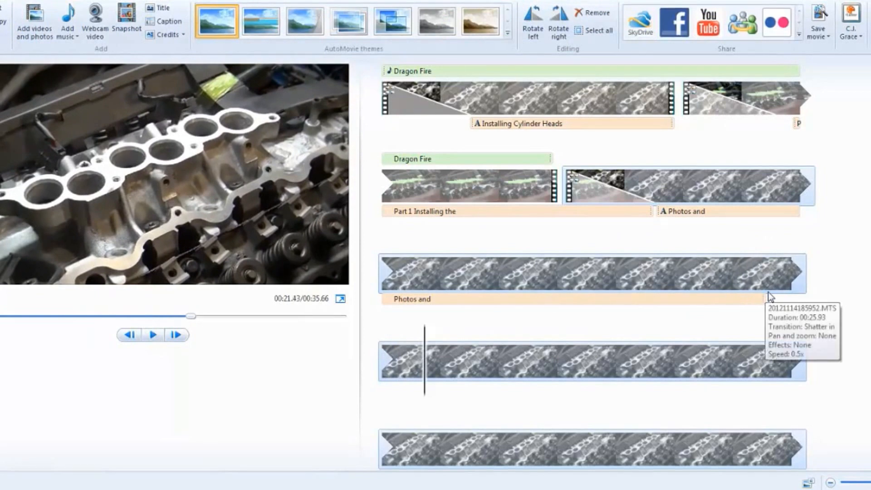
pyautogui.click(769, 296)
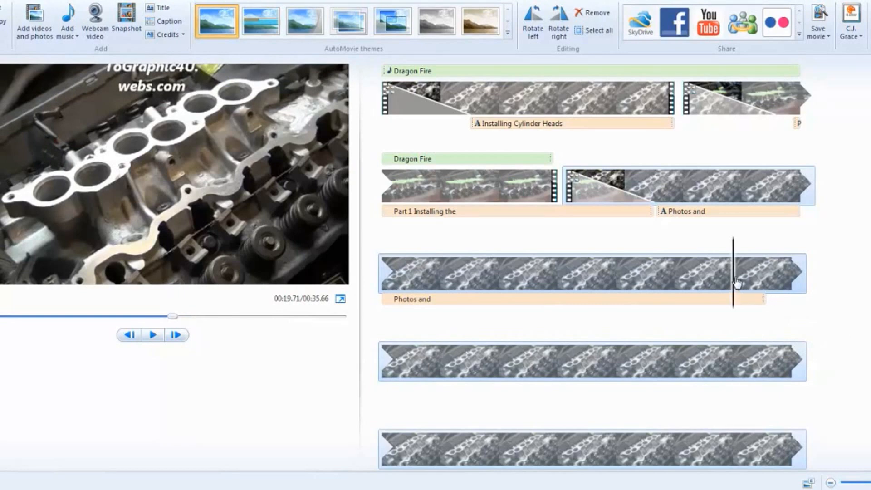
pyautogui.moveTo(735, 282); pyautogui.dragTo(771, 282)
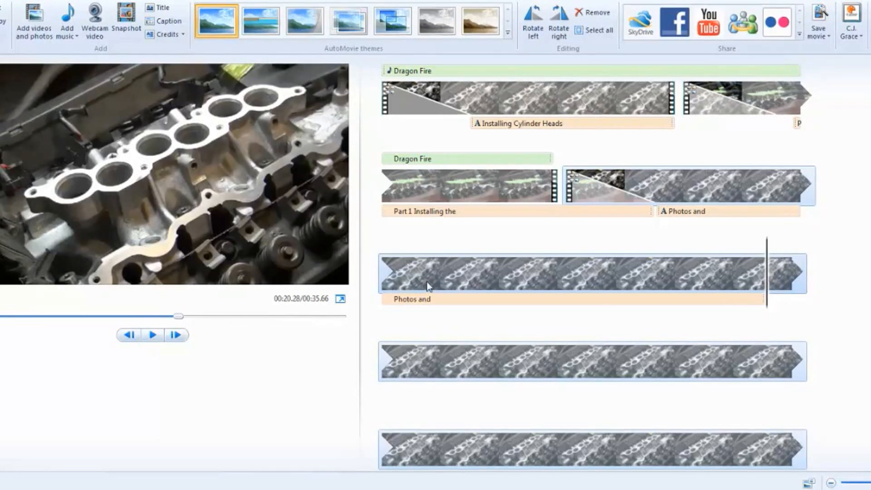
pyautogui.moveTo(748, 349)
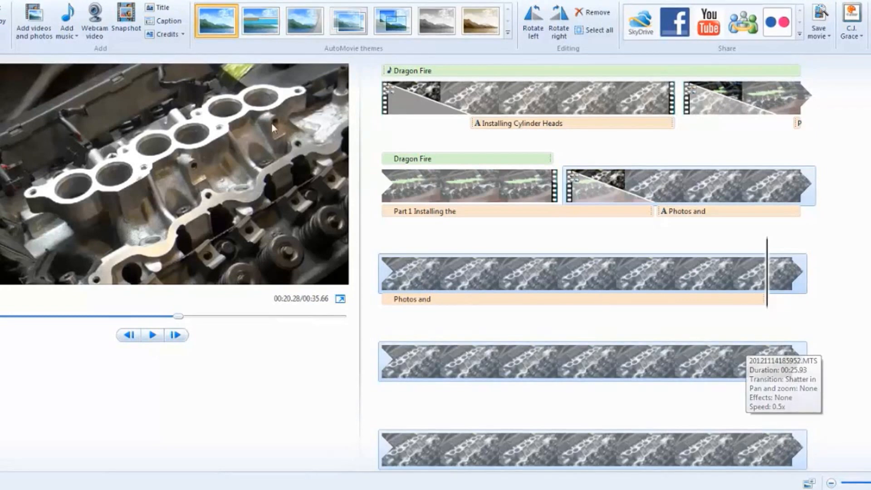
pyautogui.click(177, 23)
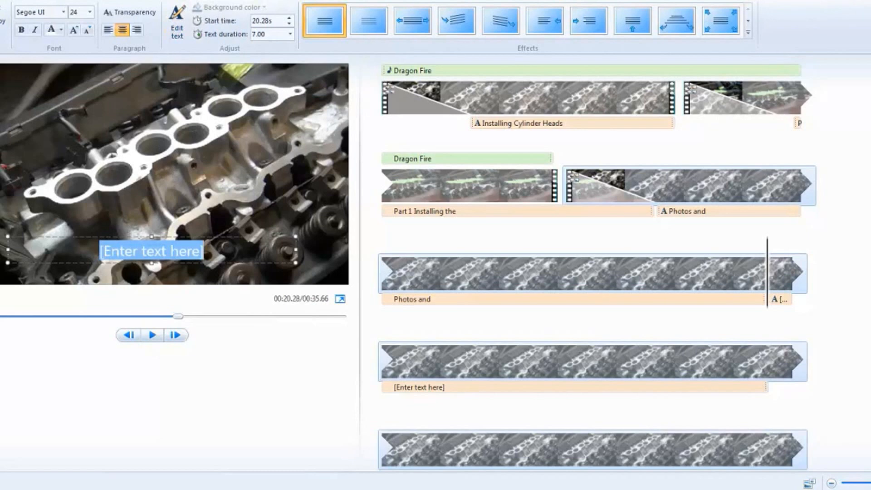
# Replace the new caption's placeholder text with "Like me on Facebook", "Twitter" and "Instagram" on three separate lines
pyautogui.press('BackSpace')
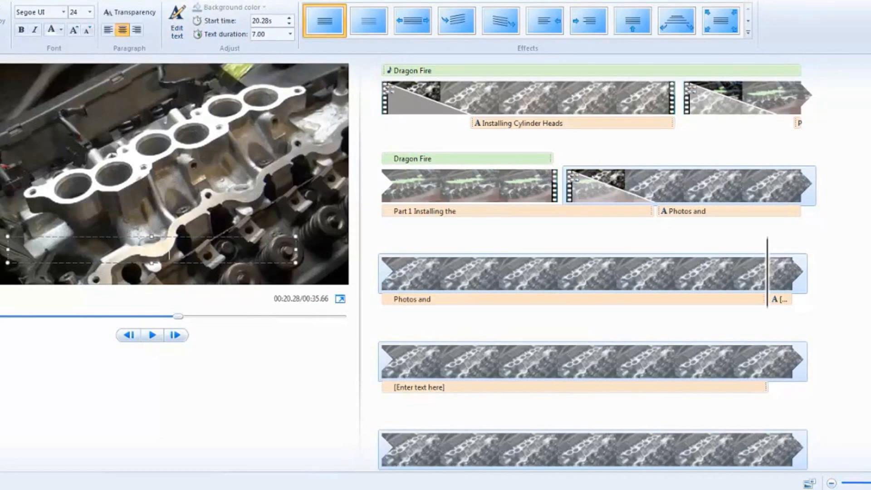
pyautogui.write('Machine')
pyautogui.write(' on')
pyautogui.write(' Face')
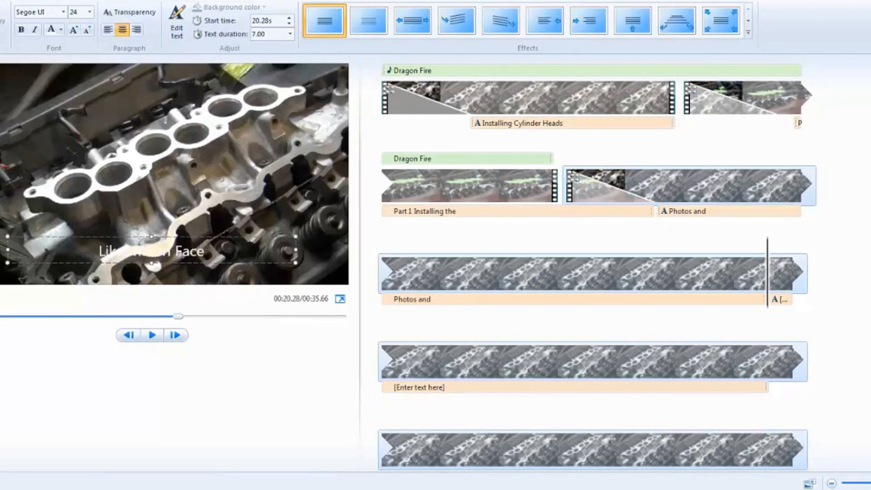
pyautogui.write('book')
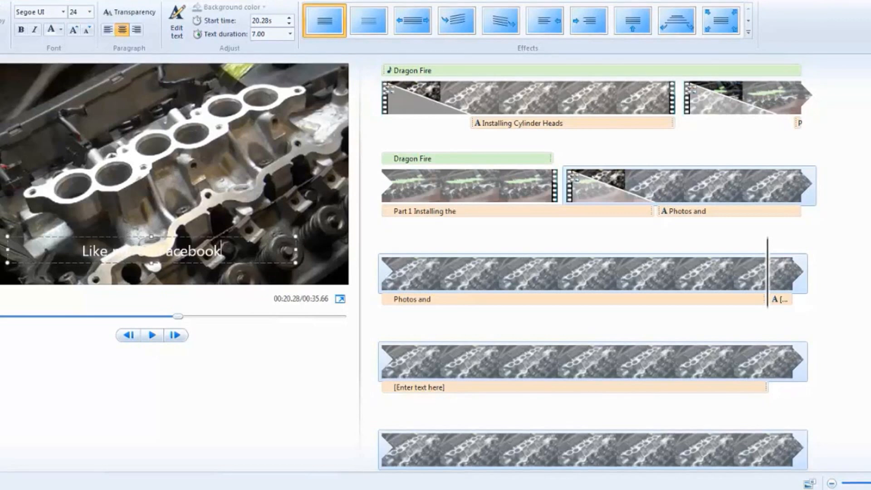
pyautogui.press('Return')
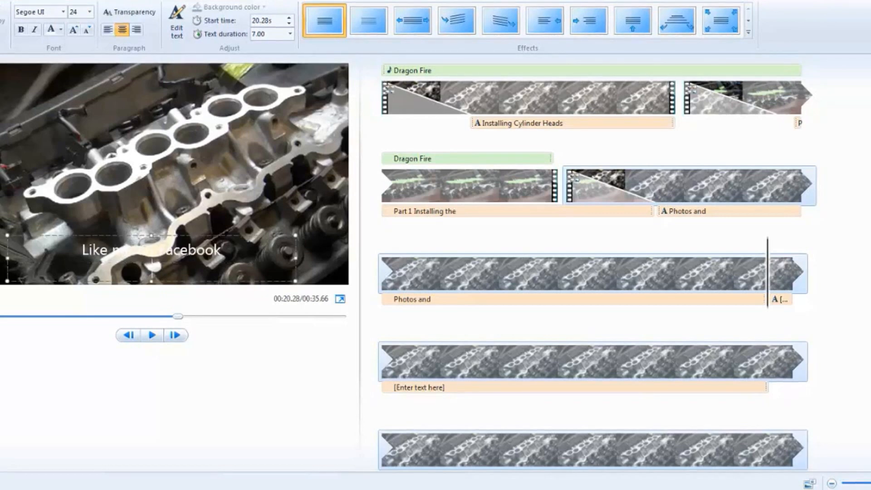
pyautogui.write('Twitter')
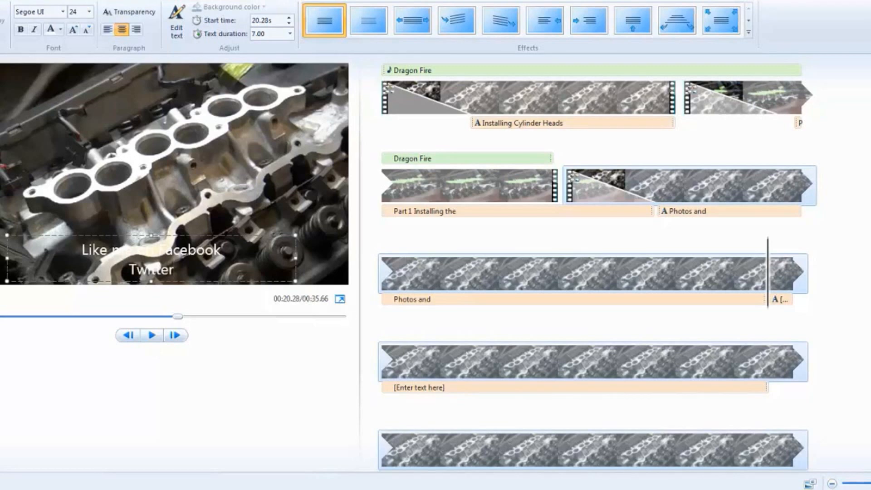
pyautogui.press('Return')
pyautogui.write('Instagram')
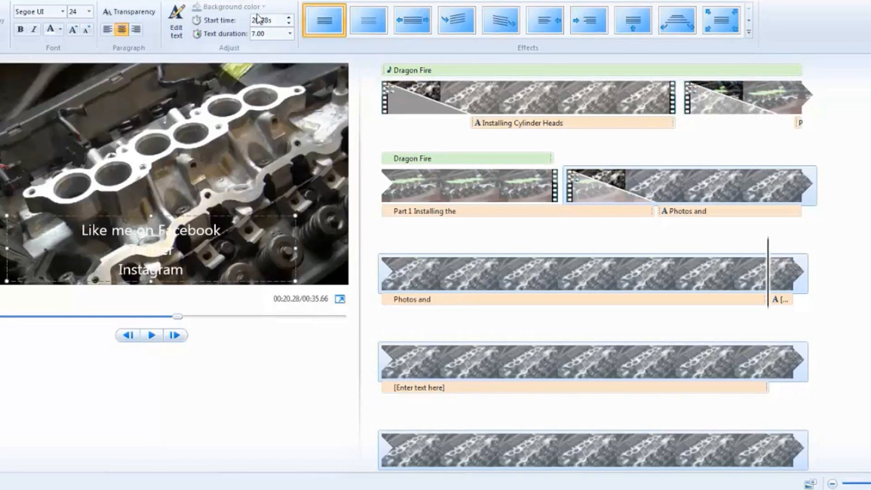
pyautogui.click(289, 35)
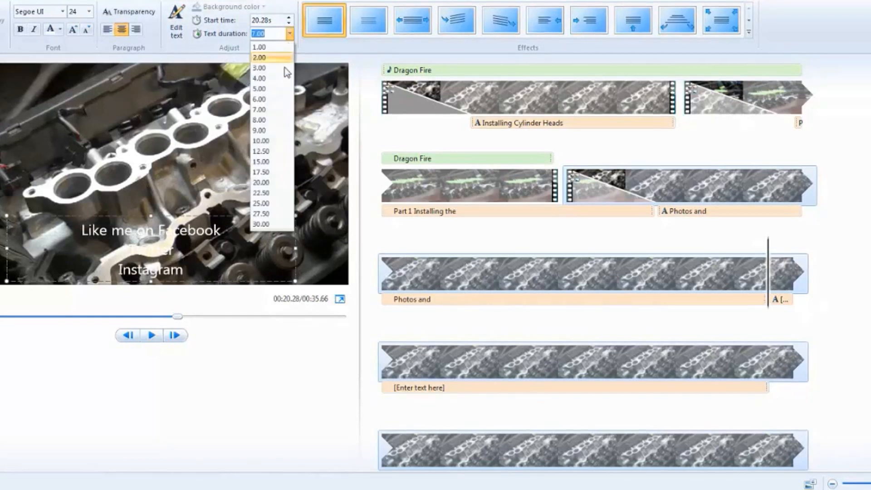
pyautogui.click(281, 131)
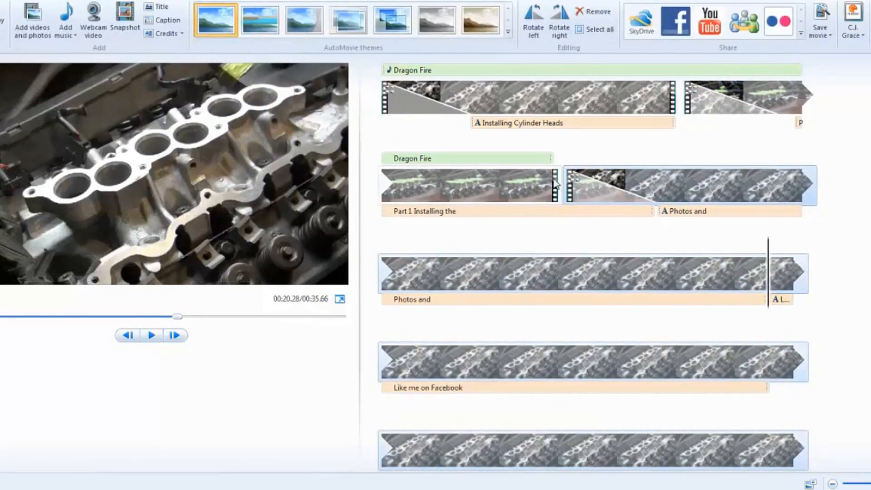
# Add the Dragon Fire music at the start of the third clip, at 9.74 s, and preview the movie from there
pyautogui.click(569, 170)
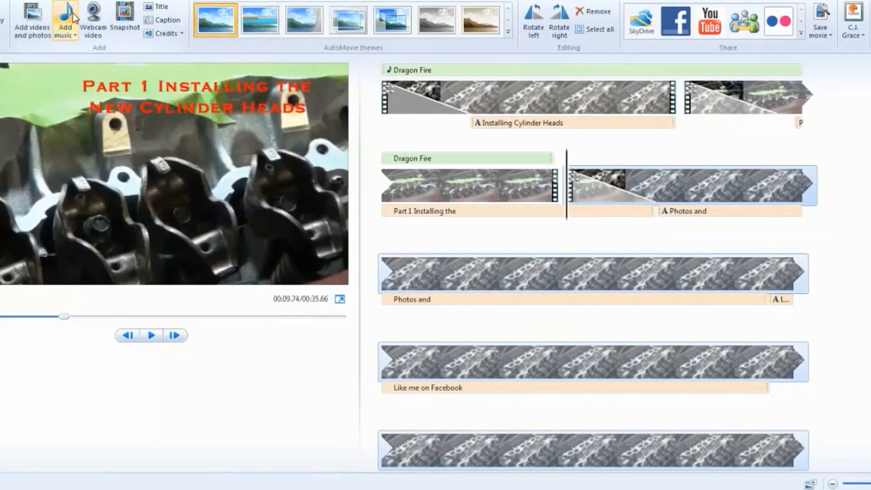
pyautogui.click(75, 36)
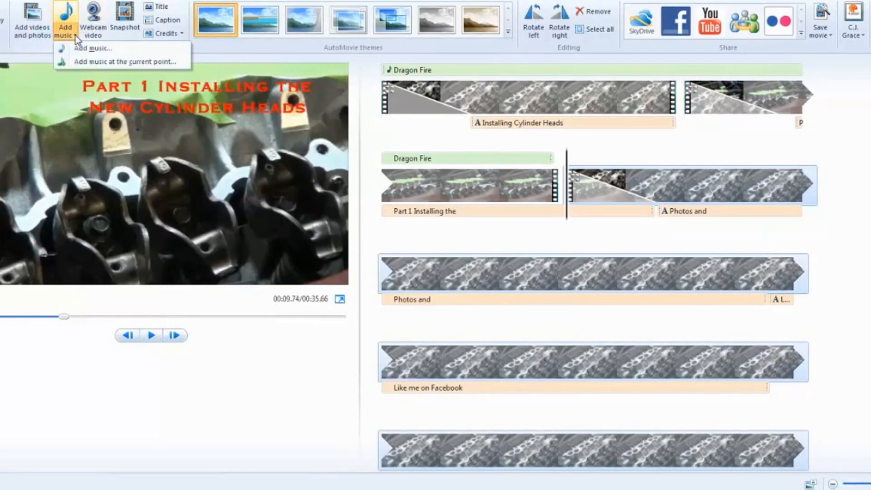
pyautogui.click(83, 61)
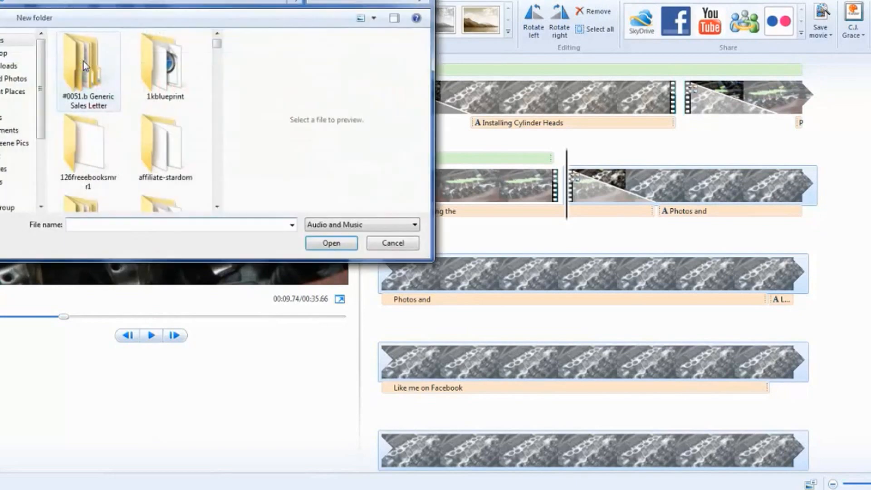
pyautogui.moveTo(218, 53); pyautogui.dragTo(218, 129)
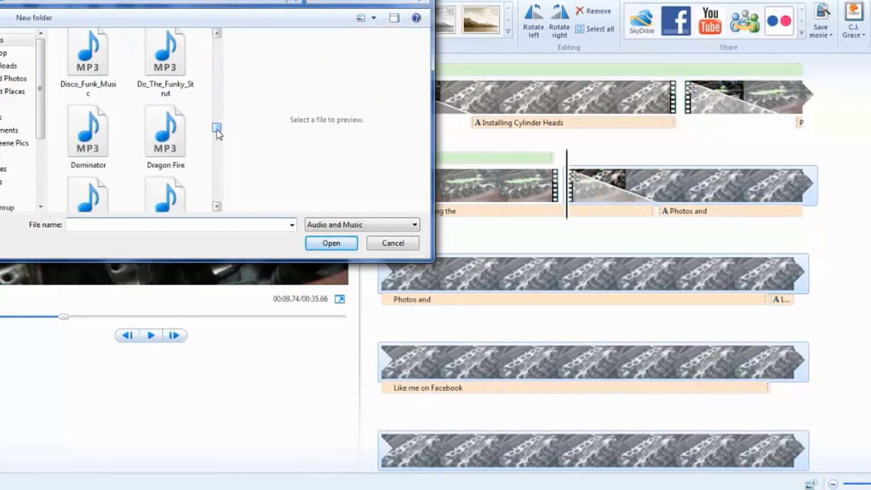
pyautogui.doubleClick(161, 137)
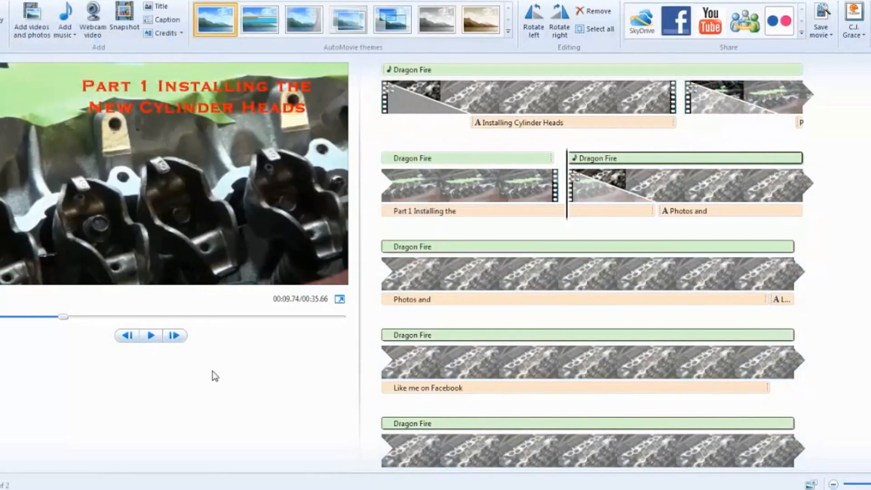
pyautogui.click(152, 335)
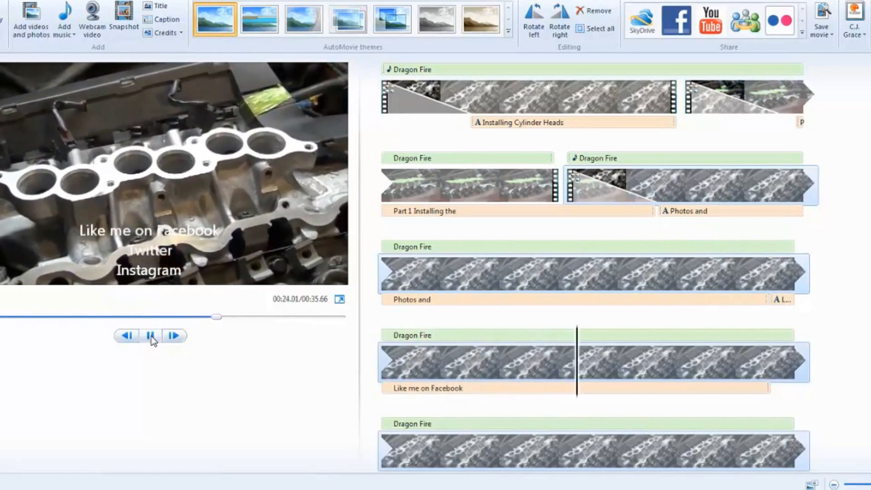
pyautogui.click(151, 335)
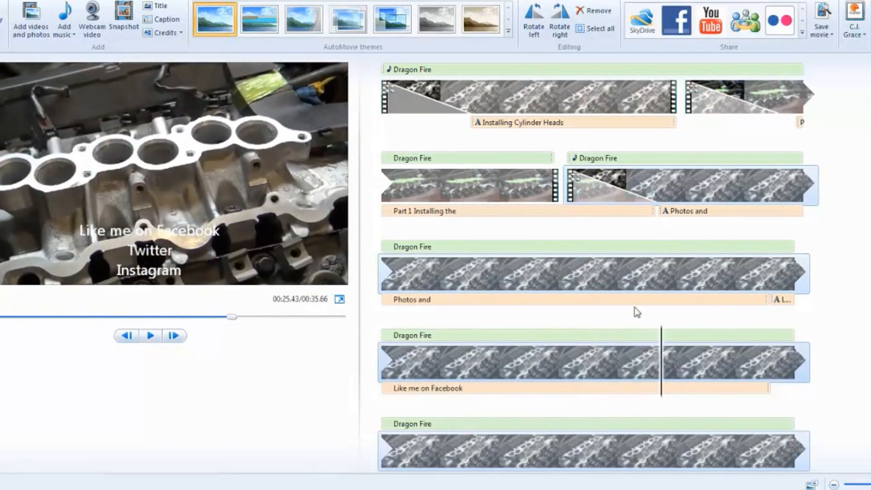
# Apply the upward-scrolling text effect to the "Like me on Facebook" caption and preview it from the caption's start
pyautogui.click(781, 300)
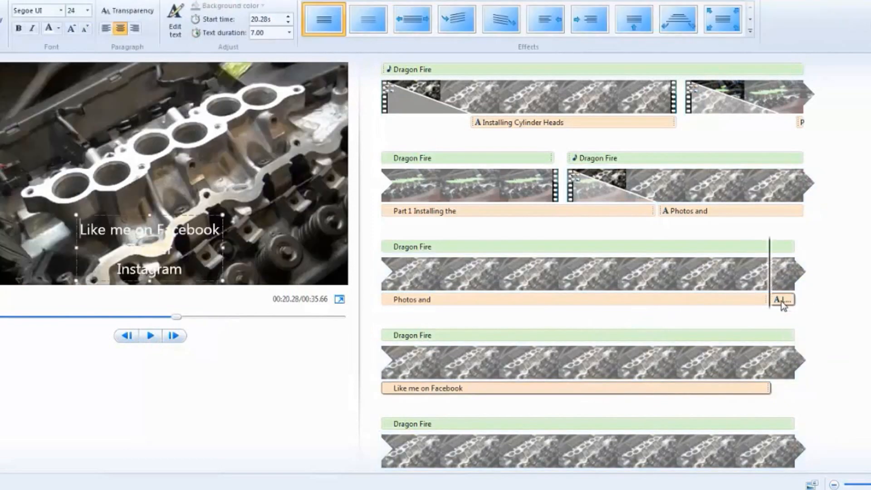
pyautogui.click(633, 31)
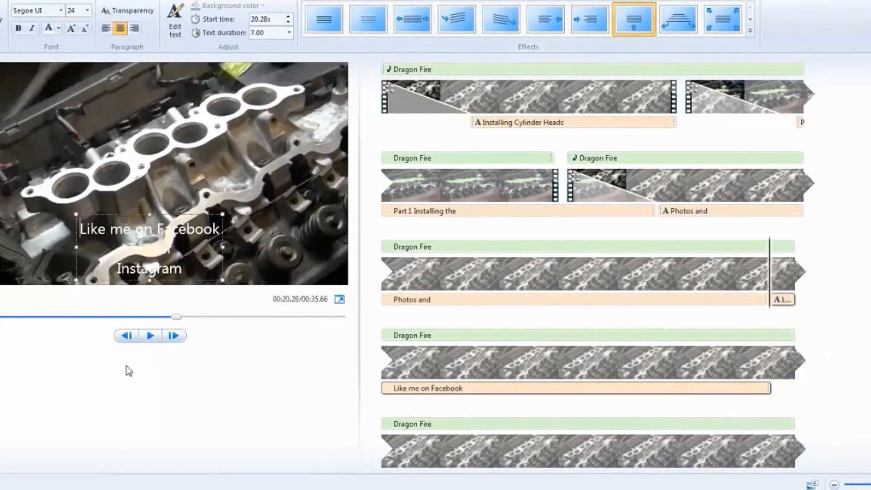
pyautogui.click(150, 337)
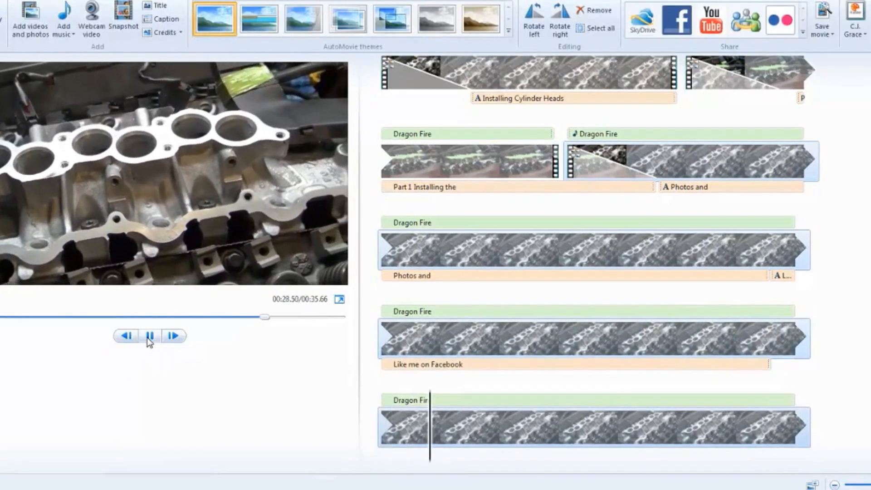
pyautogui.click(148, 337)
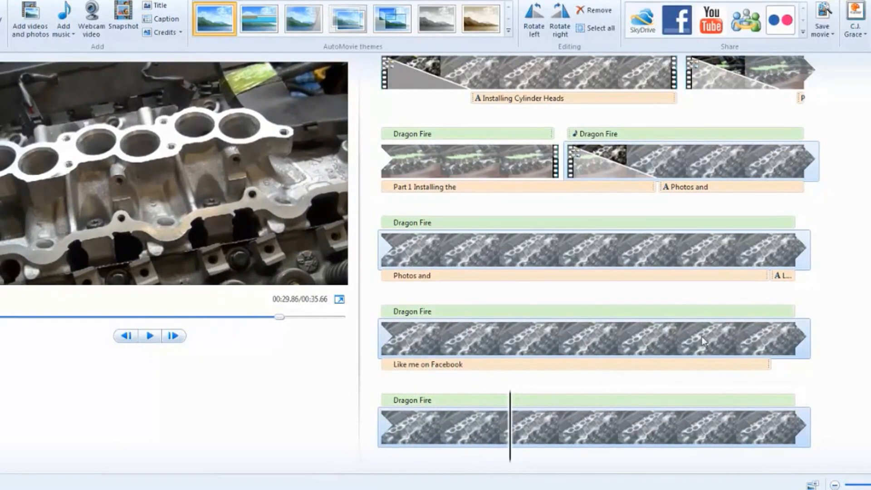
# End the second Dragon Fire track at 27.28 s, just after the last caption, and set its fade out to Medium
pyautogui.click(773, 358)
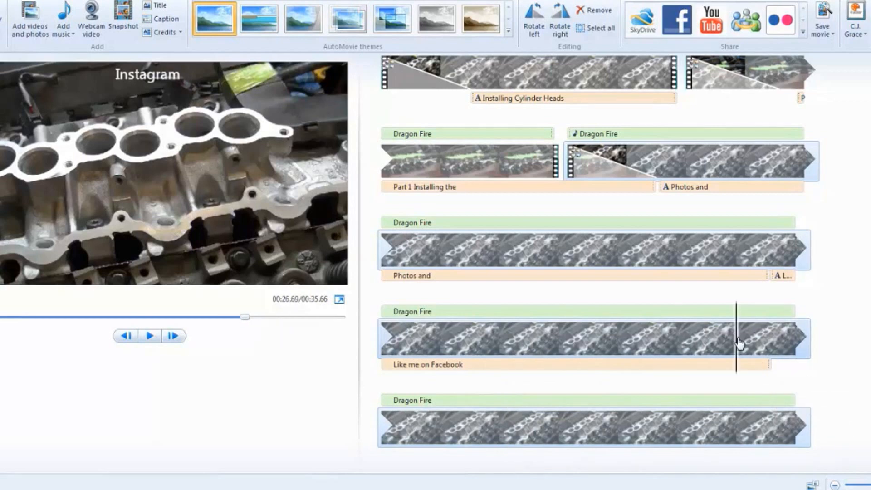
pyautogui.moveTo(739, 343); pyautogui.dragTo(777, 349)
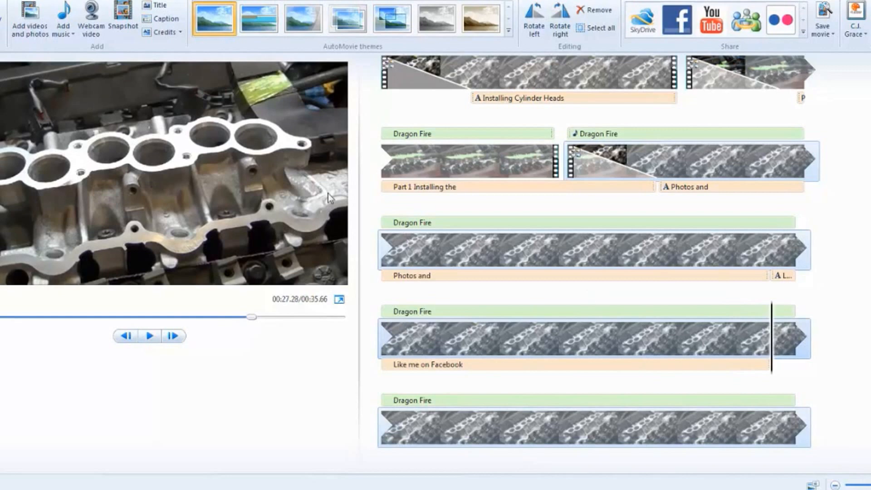
pyautogui.click(268, 1)
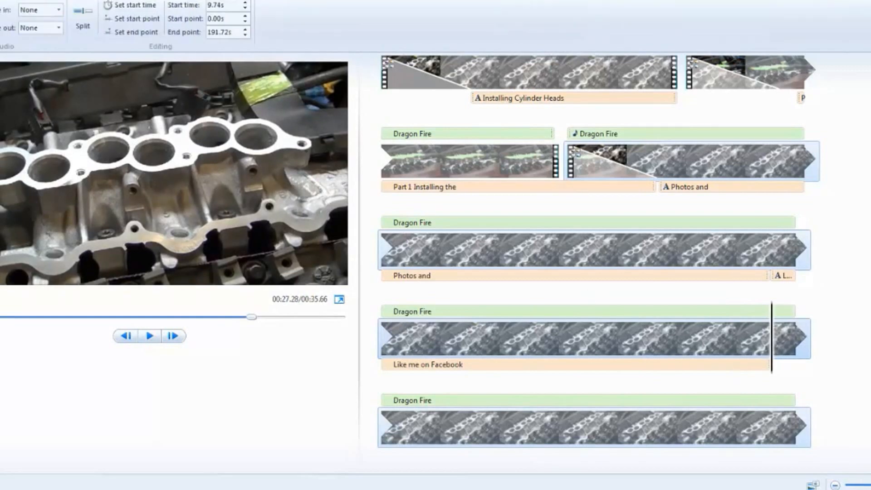
pyautogui.click(133, 33)
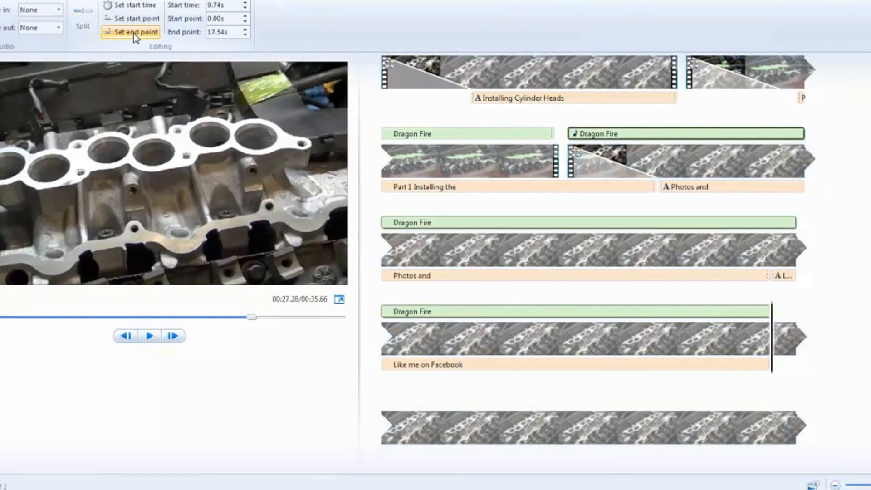
pyautogui.click(58, 28)
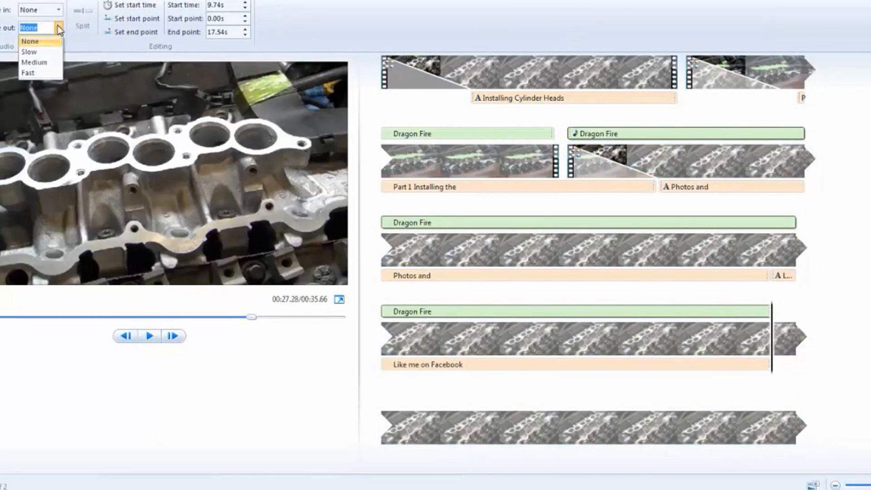
pyautogui.click(53, 62)
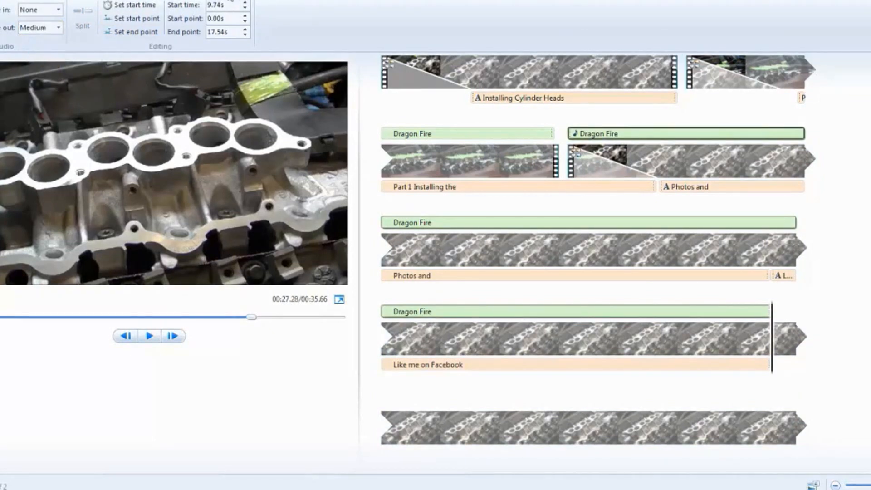
# Set the third clip's end point at 27.28 s and preview the movie from the start of that clip
pyautogui.click(222, 1)
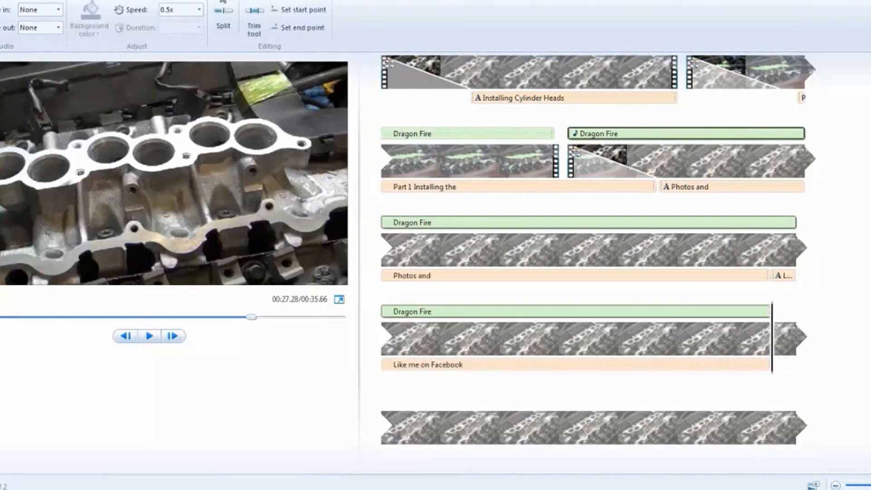
pyautogui.click(303, 27)
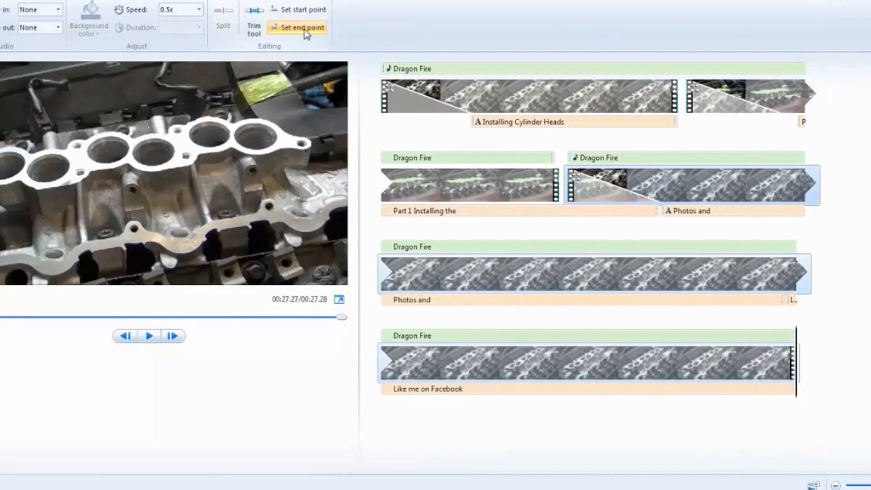
pyautogui.click(568, 188)
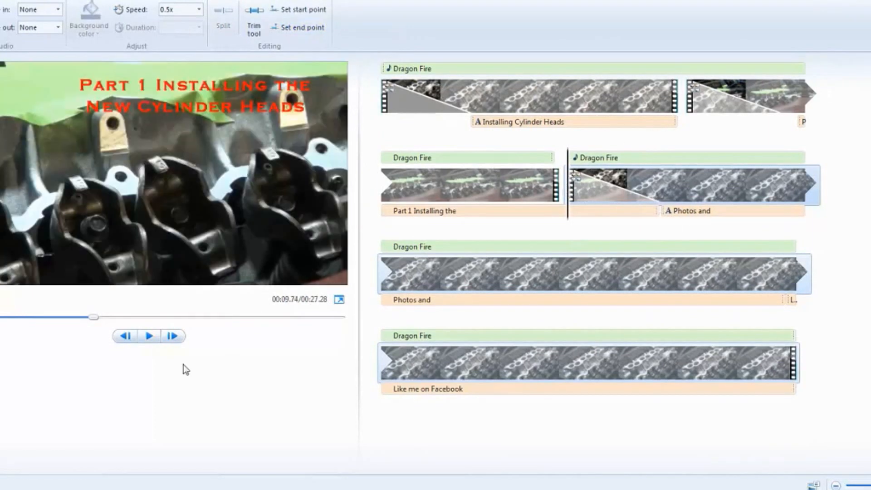
pyautogui.click(147, 336)
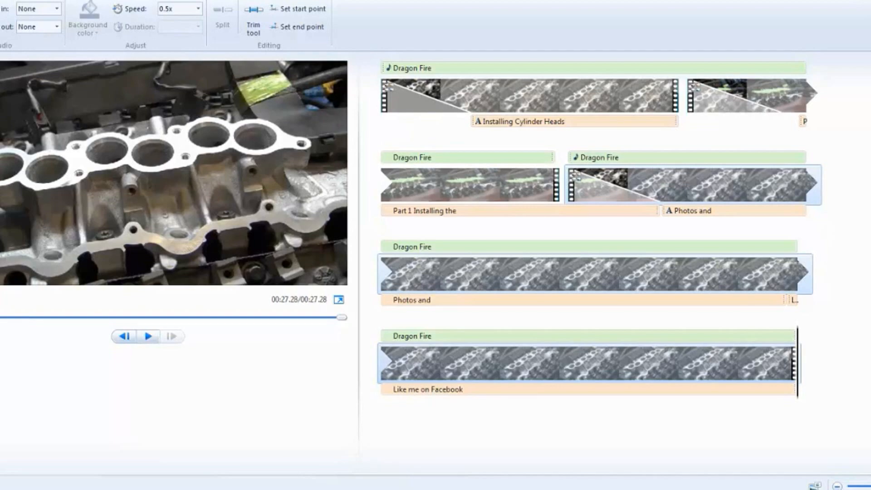
# Start a new project without saving the changes to My Movie
pyautogui.click(0, 0)
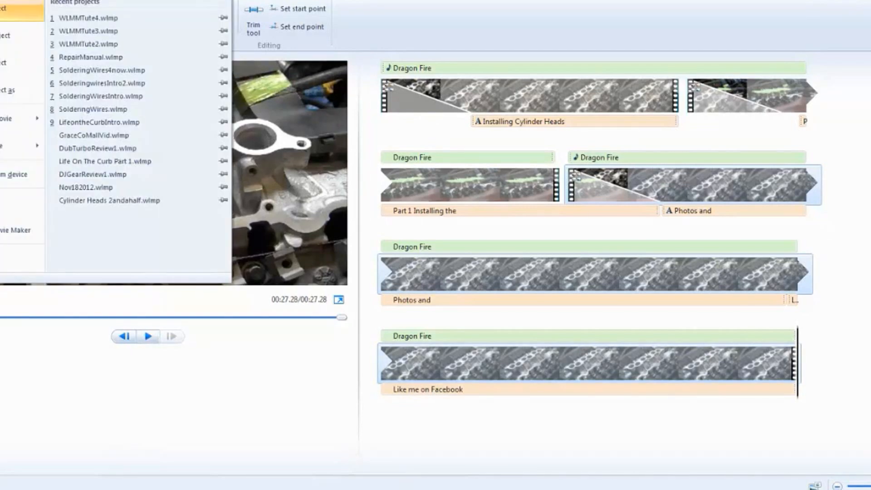
pyautogui.click(5, 9)
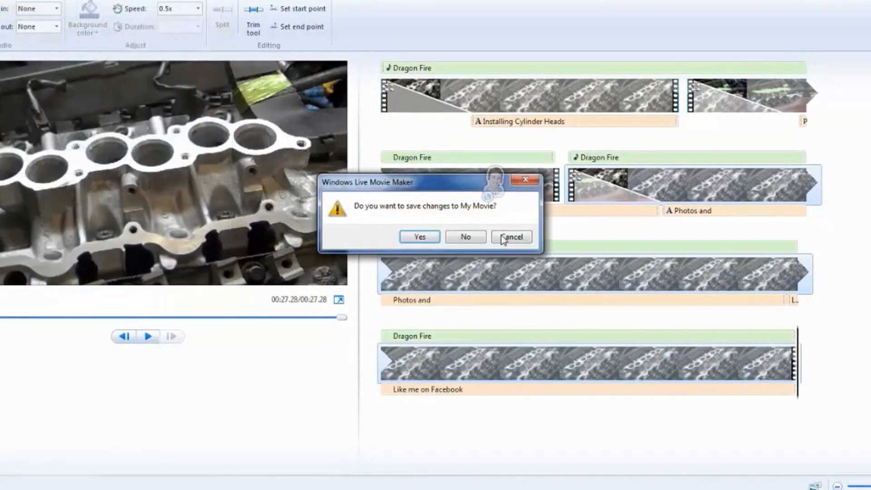
pyautogui.click(457, 236)
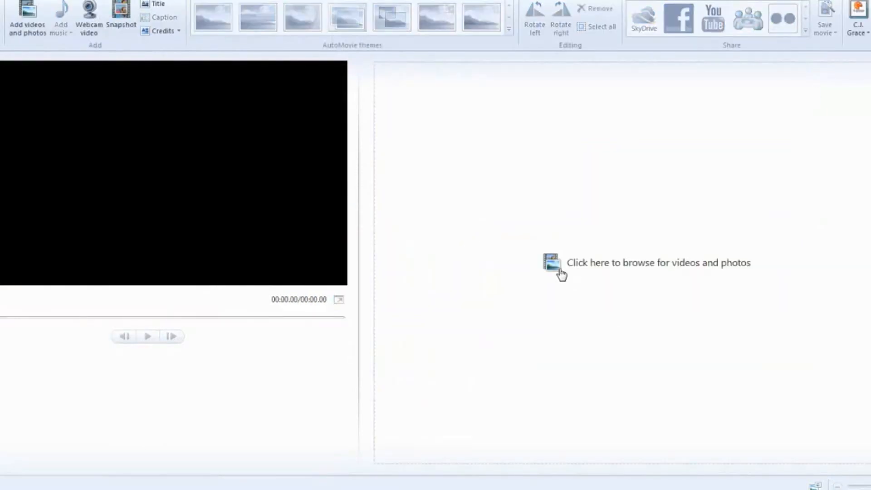
# Add the engine cylinder head photo from the video and photo folder to the empty project
pyautogui.click(553, 269)
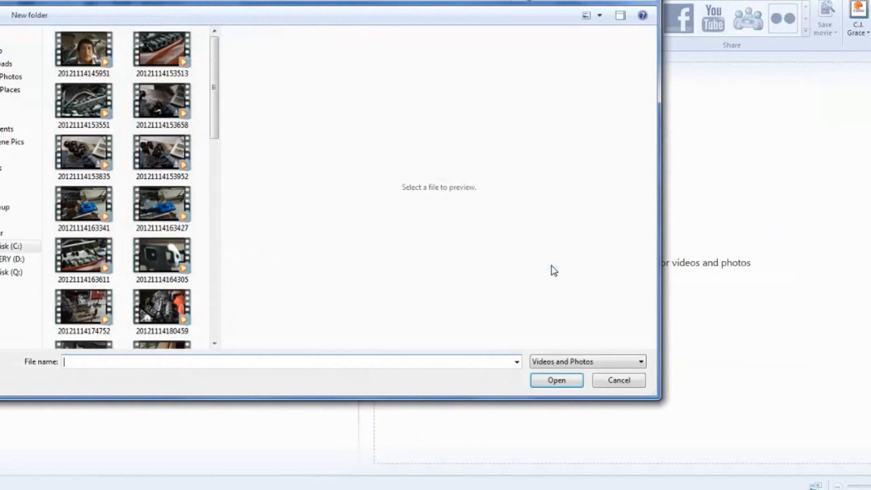
pyautogui.moveTo(210, 88); pyautogui.dragTo(222, 269)
pyautogui.doubleClick(89, 316)
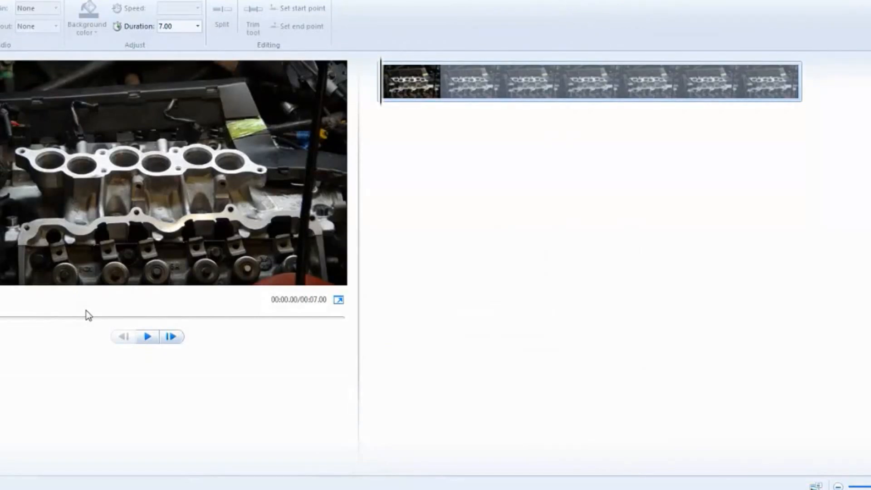
pyautogui.click(15, 0)
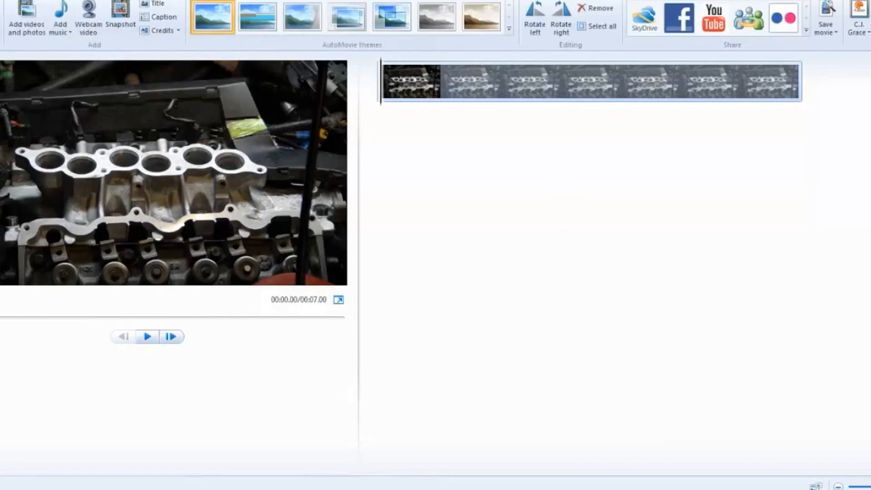
# Add the close-up photo of the engine's valve springs as the second item in the project
pyautogui.click(39, 12)
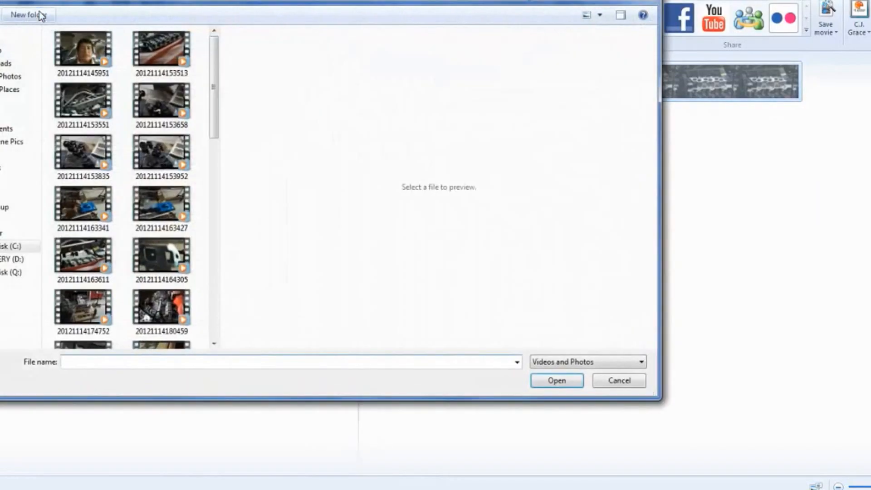
pyautogui.moveTo(216, 94); pyautogui.dragTo(220, 247)
pyautogui.doubleClick(70, 192)
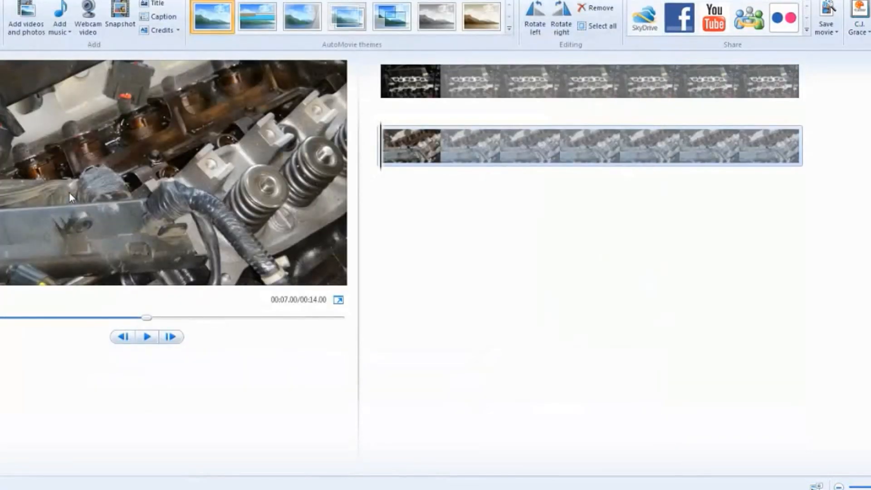
# Apply the Pixelate transition to the start of the first engine photo
pyautogui.click(383, 95)
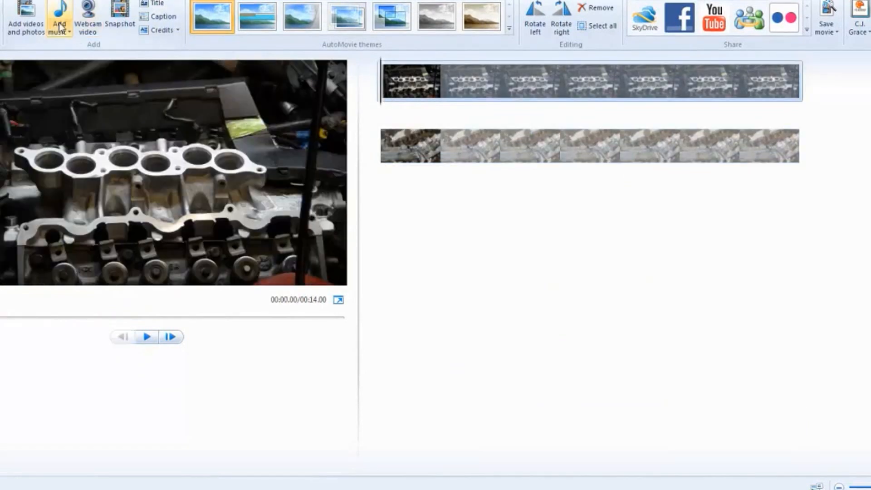
pyautogui.click(31, 0)
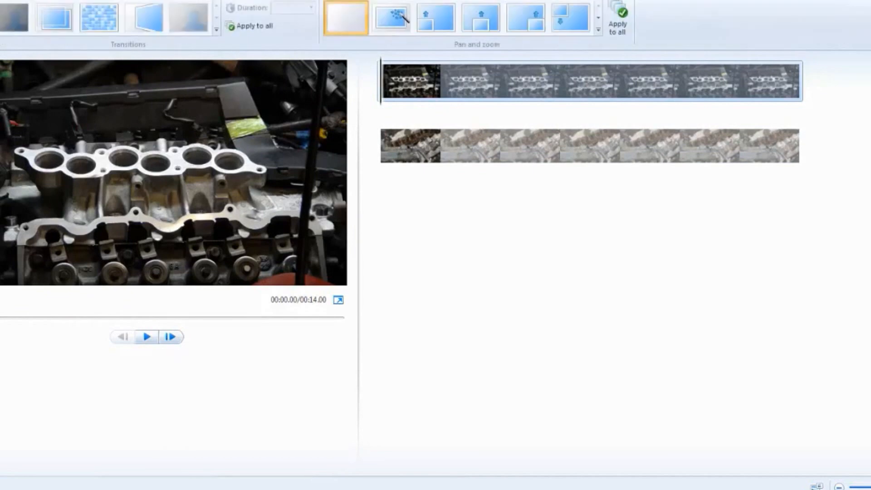
pyautogui.click(216, 29)
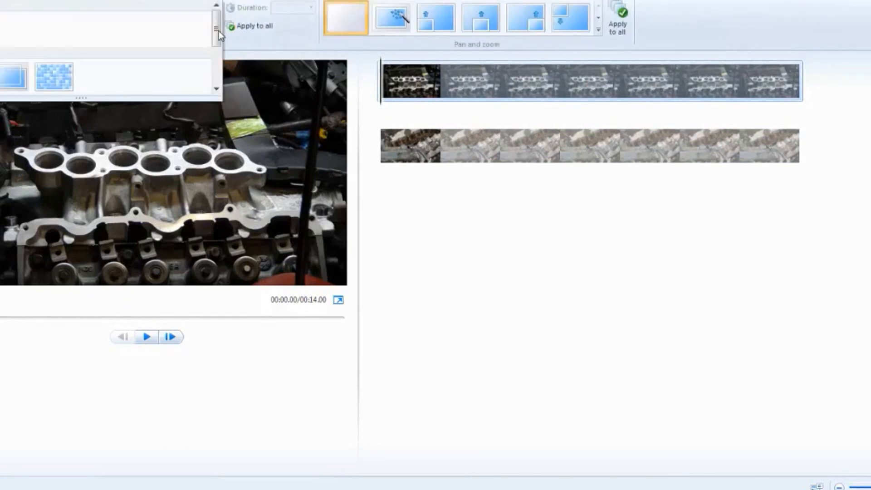
pyautogui.moveTo(217, 27)
pyautogui.mouseDown()
pyautogui.moveTo(220, 70)
pyautogui.moveTo(216, 24)
pyautogui.mouseUp()
pyautogui.click(58, 80)
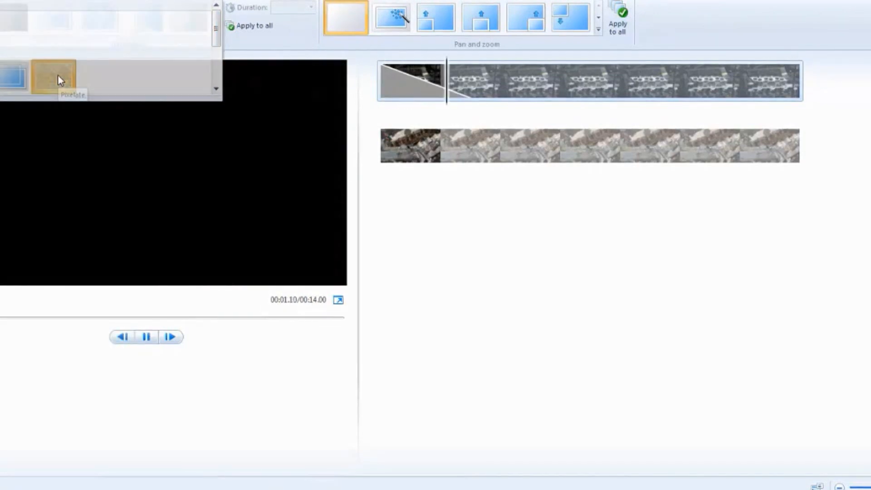
# Apply the hue-cycling visual effect with the blue-purple flower thumbnail to the first photo and preview the movie into the second photo
pyautogui.click(80, 1)
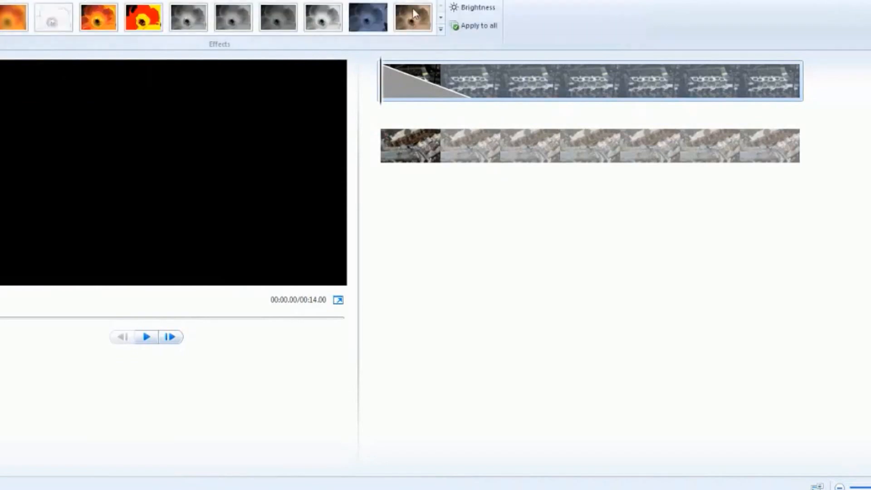
pyautogui.click(440, 30)
pyautogui.moveTo(444, 37); pyautogui.dragTo(446, 86)
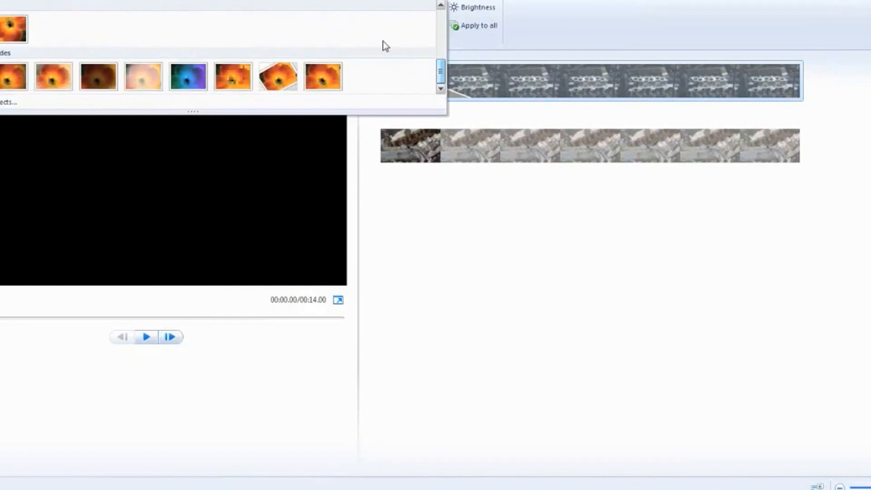
pyautogui.click(190, 76)
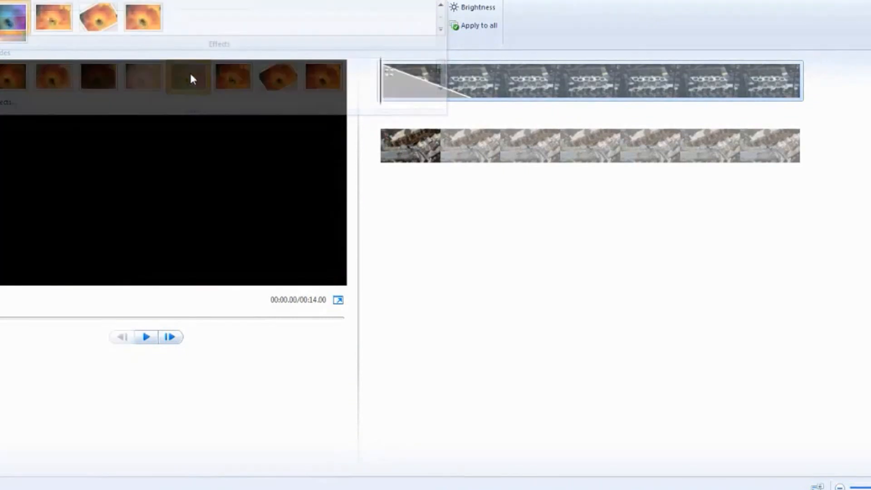
pyautogui.click(146, 337)
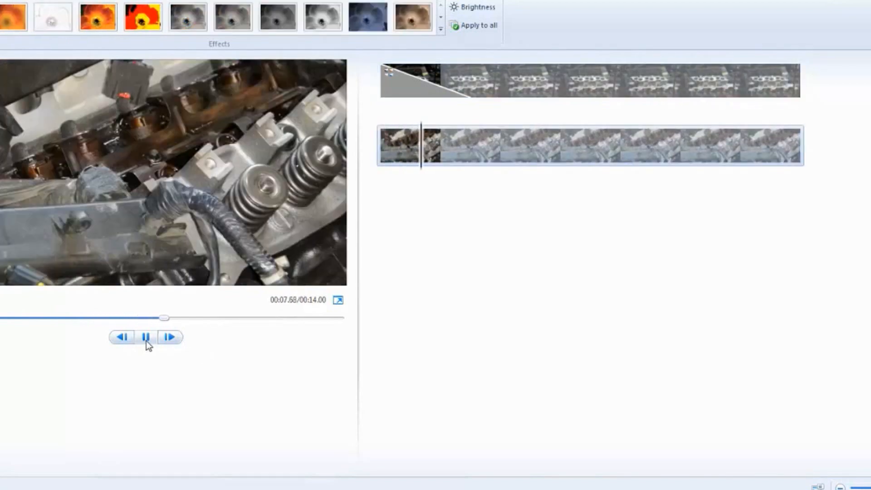
pyautogui.click(146, 341)
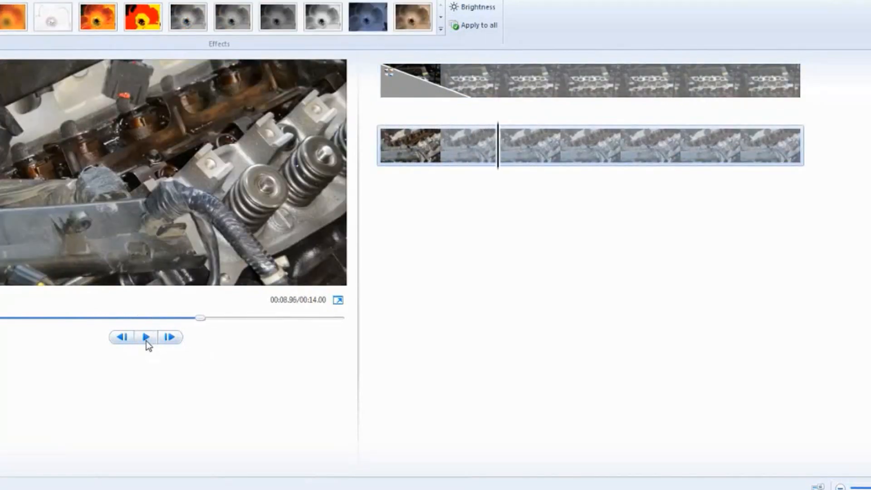
# Apply the same hue-cycling visual effect to the second photo and preview it from the start of that photo
pyautogui.click(381, 160)
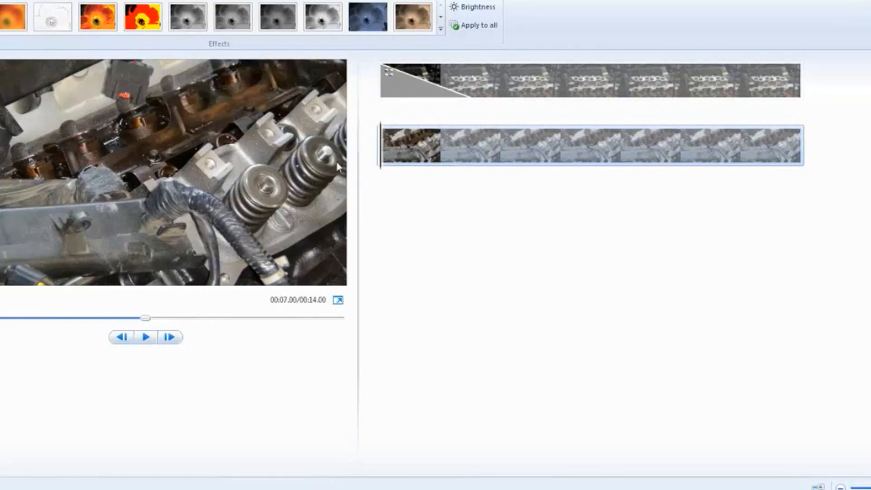
pyautogui.click(440, 29)
pyautogui.moveTo(442, 26); pyautogui.dragTo(457, 81)
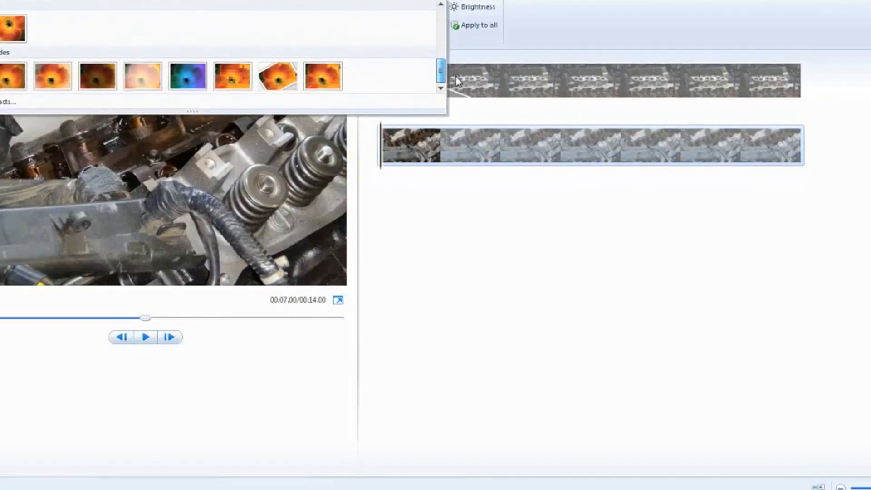
pyautogui.click(192, 84)
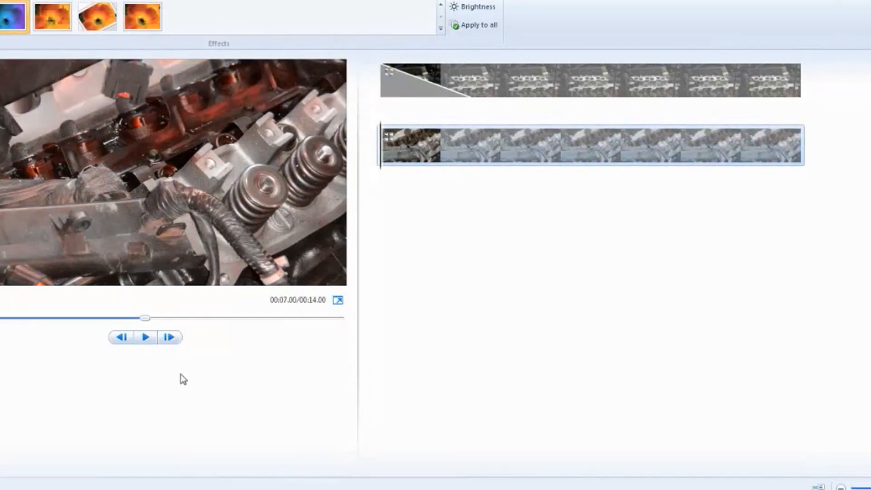
pyautogui.click(145, 339)
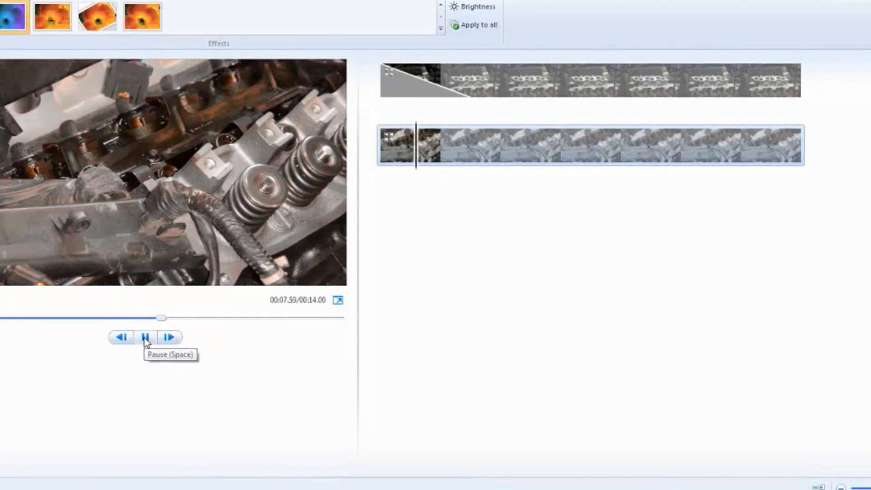
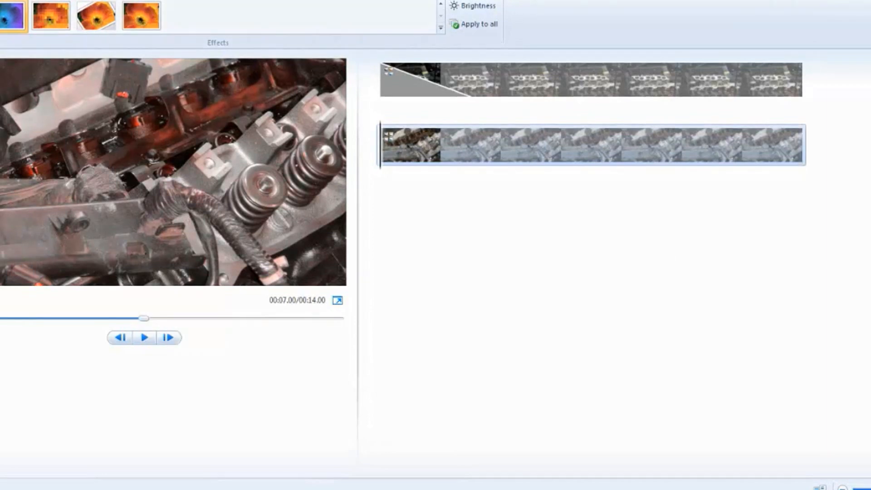
# Add a caption at the second photo and move it to start at 1.60 s, where the first photo's transition ends
pyautogui.hotkey('alt', 'h')
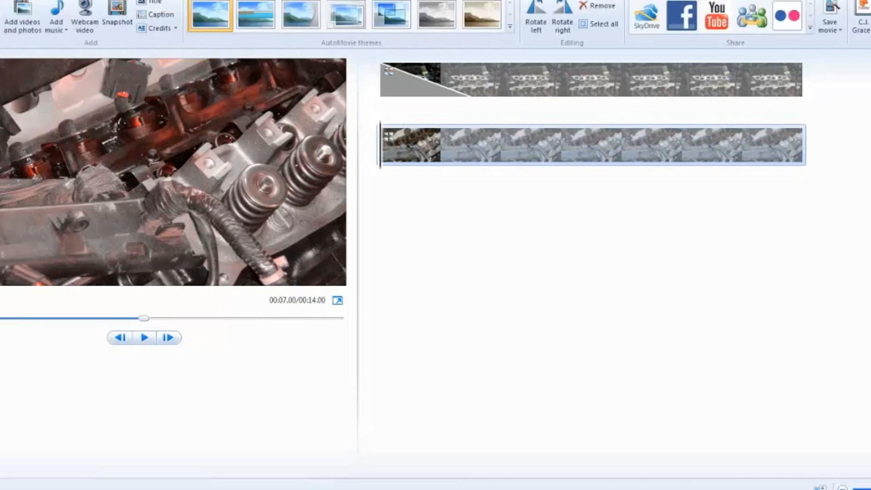
pyautogui.click(155, 14)
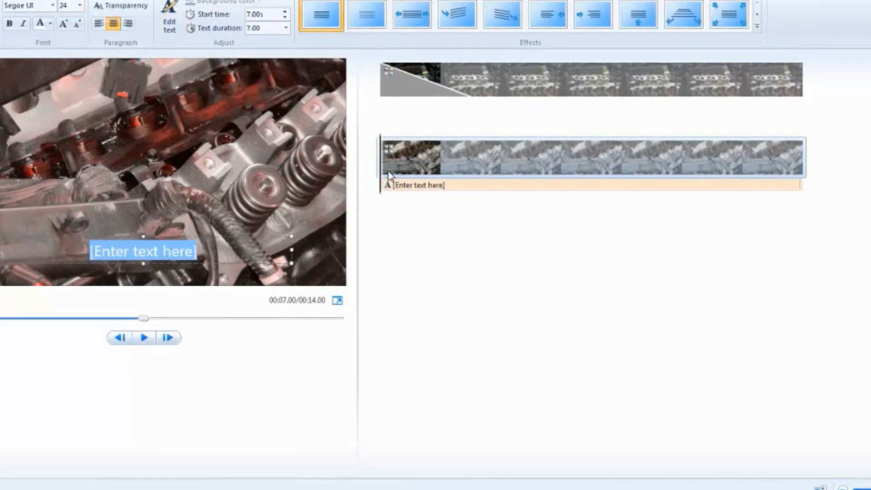
pyautogui.moveTo(384, 173); pyautogui.dragTo(476, 105)
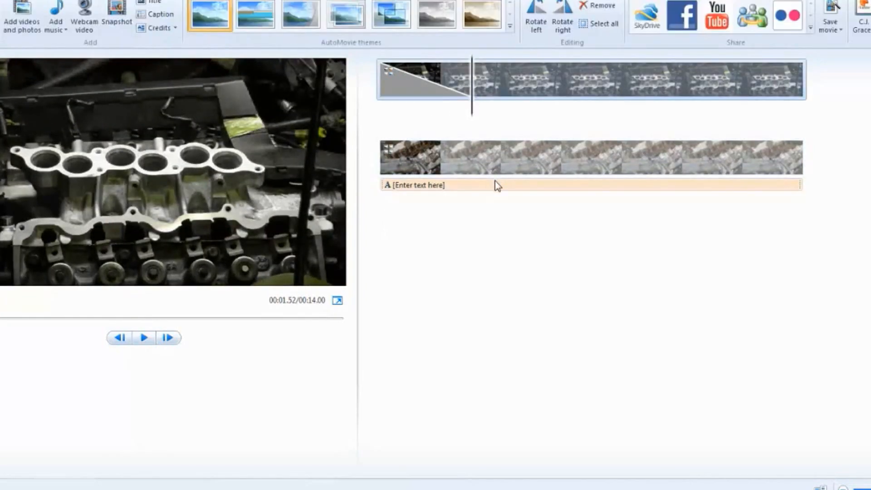
pyautogui.moveTo(495, 183); pyautogui.dragTo(482, 113)
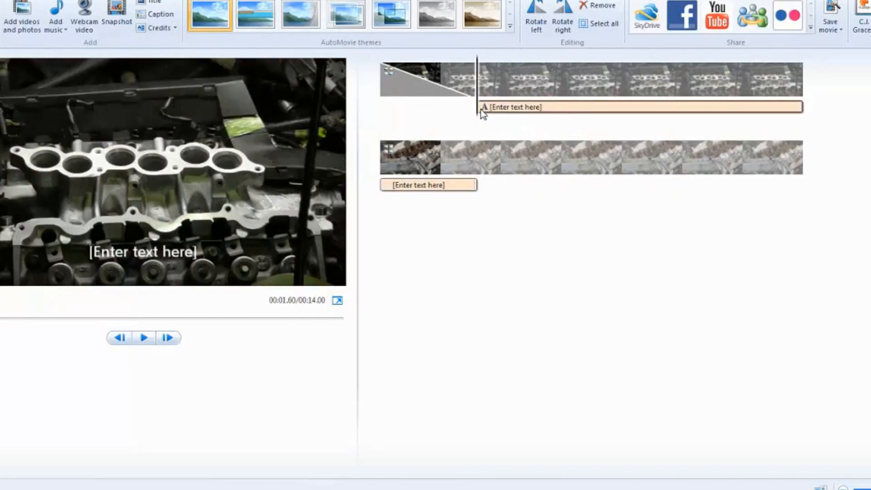
# Replace the caption's placeholder with "Please Like, Comment or Subscribe and Share." and give it the upward scroll text effect
pyautogui.click(519, 112)
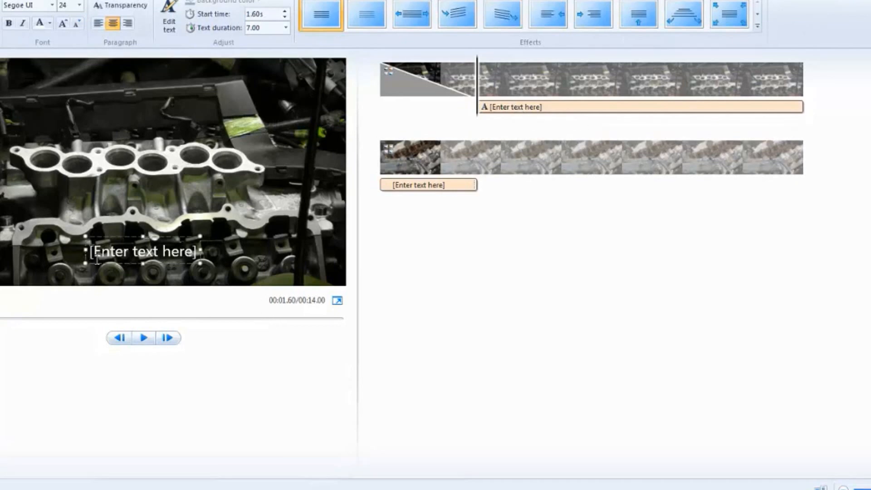
pyautogui.moveTo(90, 252); pyautogui.dragTo(250, 250)
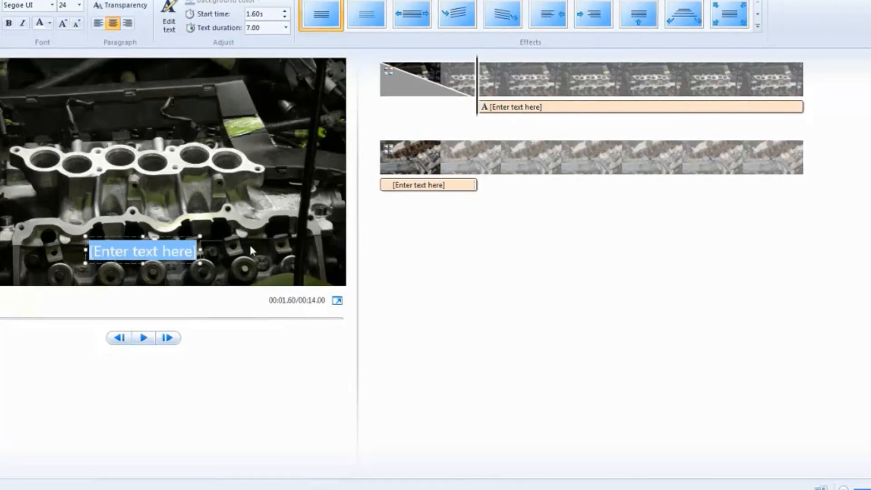
pyautogui.write('Please')
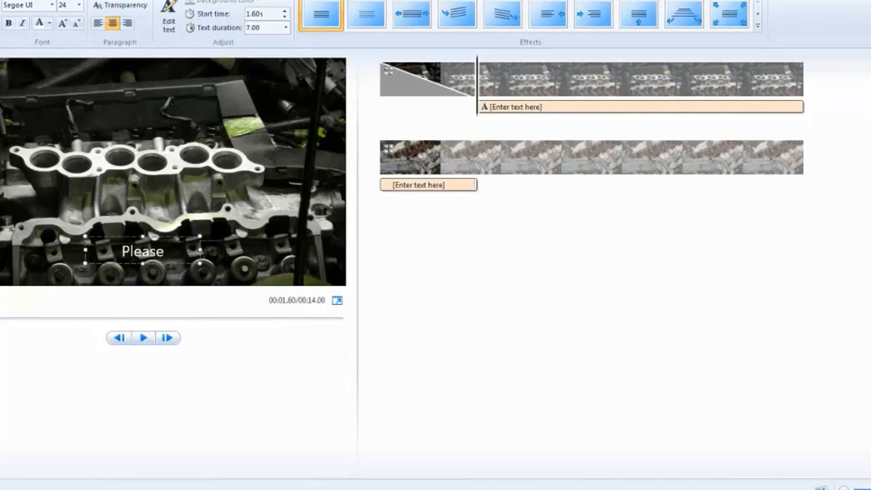
pyautogui.write(' Like')
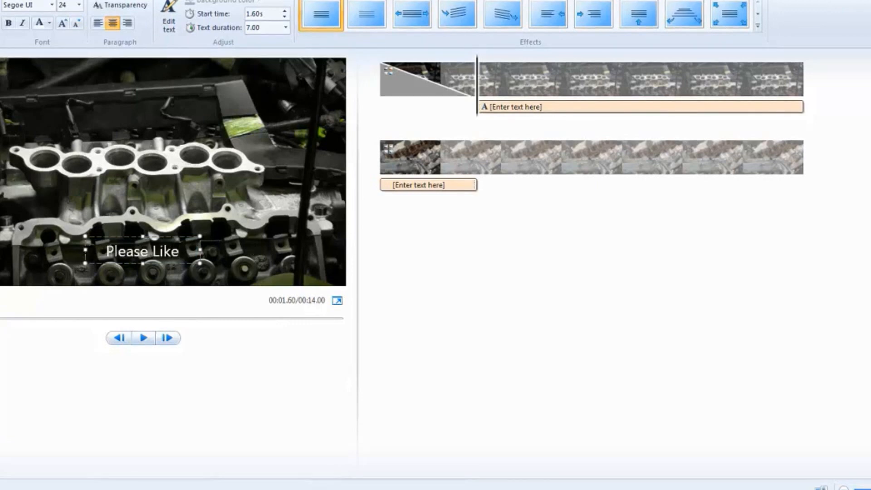
pyautogui.write(', C')
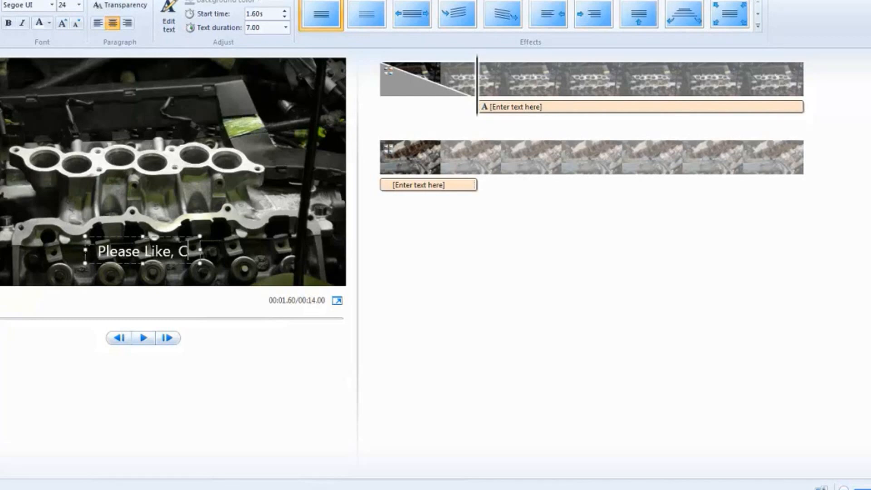
pyautogui.write('omment')
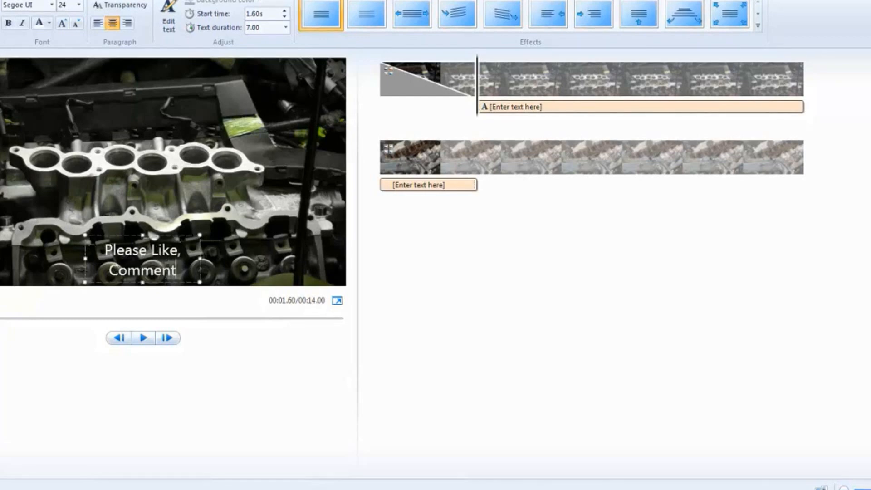
pyautogui.write(' or')
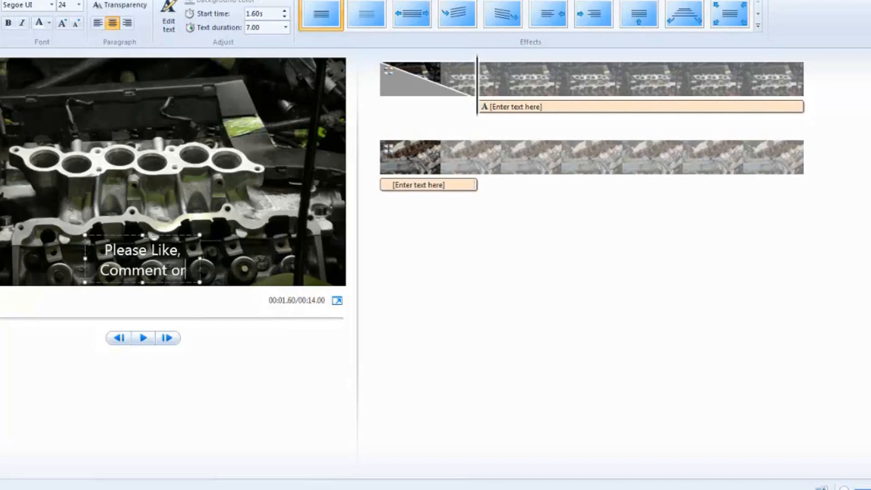
pyautogui.write(' Subscribe')
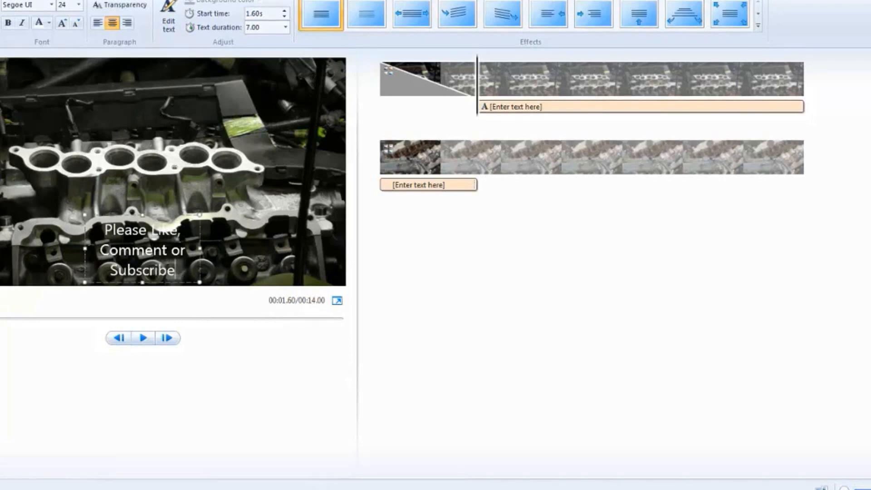
pyautogui.write(' and Sha')
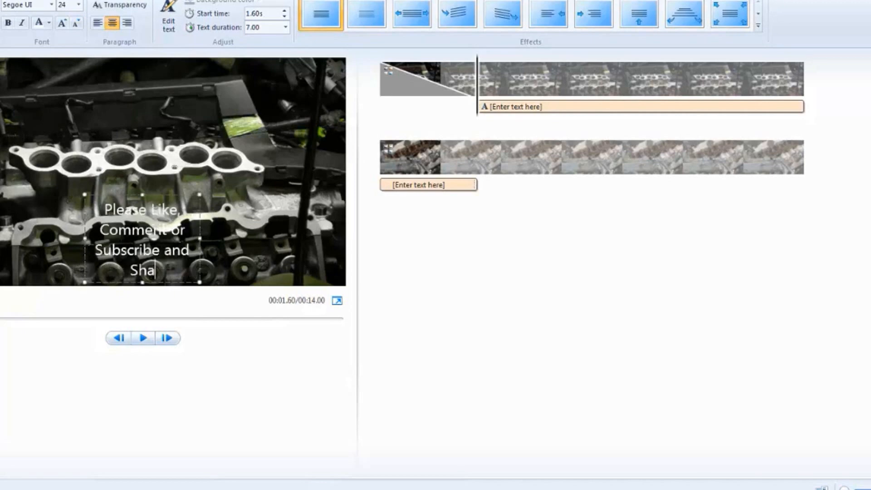
pyautogui.write('re')
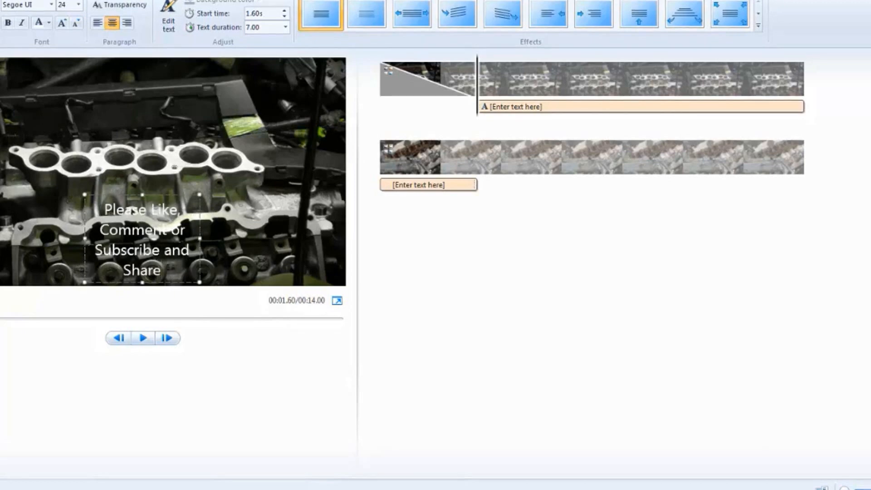
pyautogui.write('.')
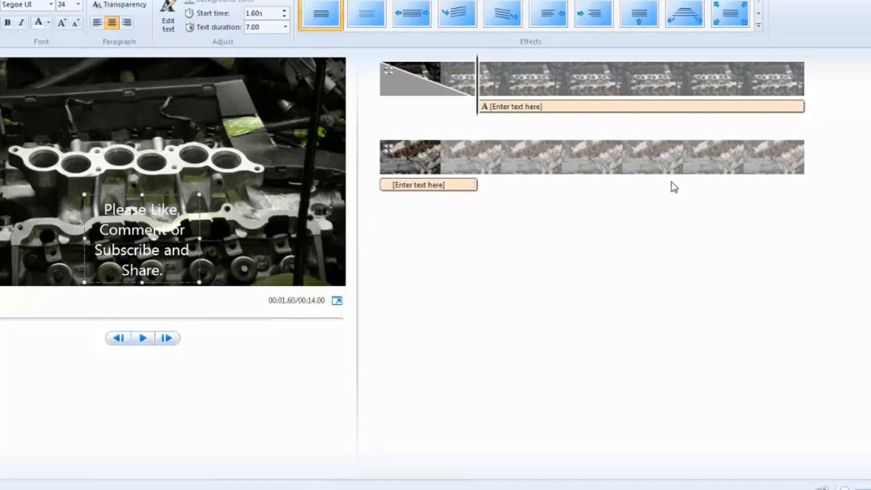
pyautogui.click(642, 23)
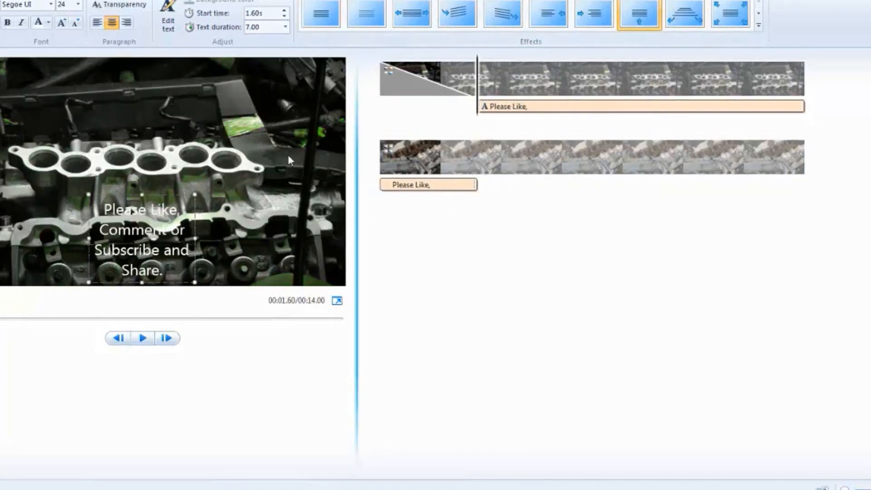
# Add a second caption on the second photo at 8.66 s, just after the first caption ends
pyautogui.click(0, 0)
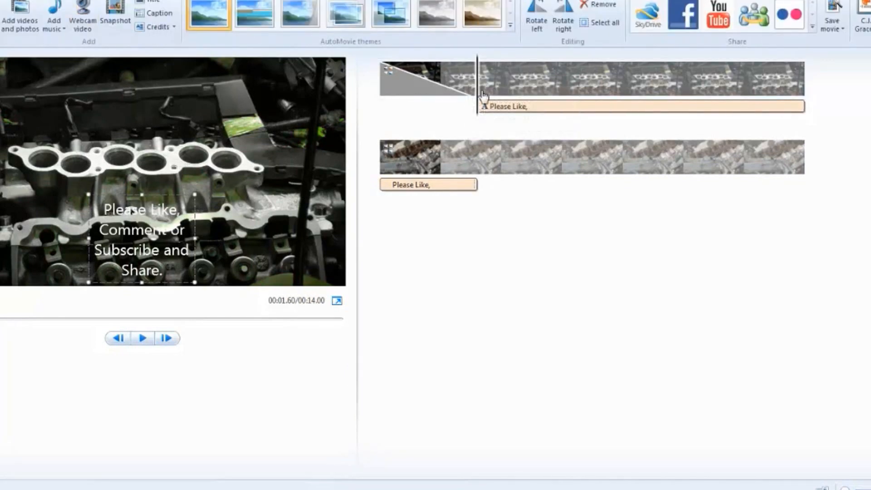
pyautogui.click(505, 159)
pyautogui.moveTo(508, 161); pyautogui.dragTo(485, 165)
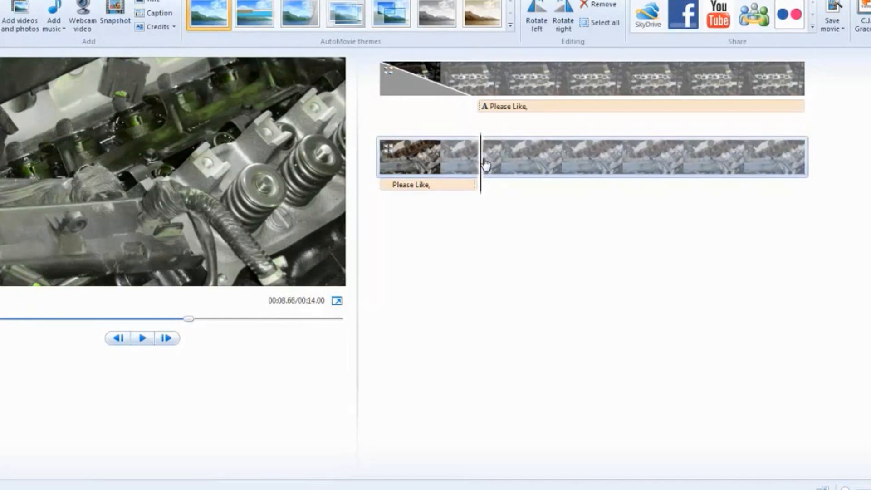
pyautogui.click(159, 14)
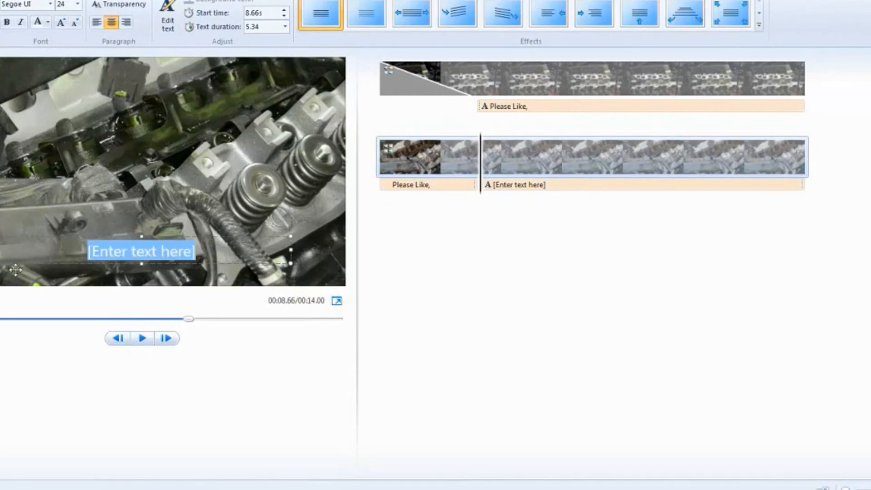
# Fill the second caption with "Like me on Facebook", "Follow me on Twitter" and "Check me out on Instagram" on three lines, using the upward scroll effect
pyautogui.write('Like me')
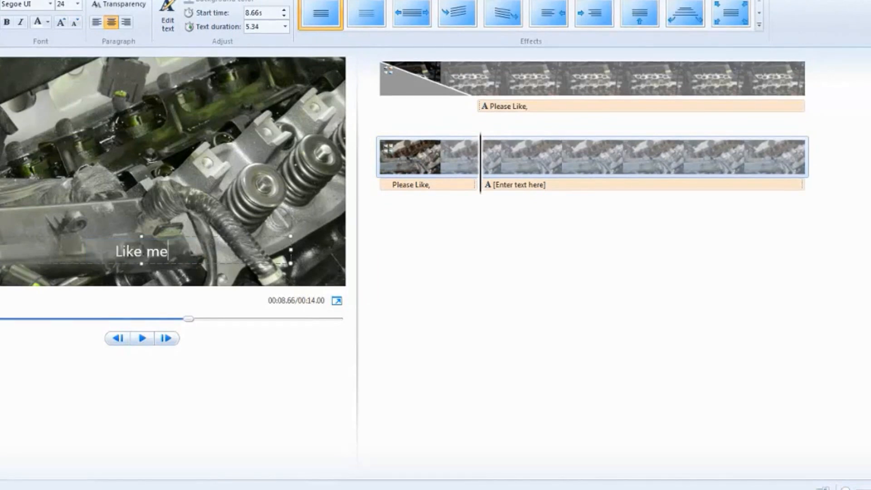
pyautogui.write(' on Fac')
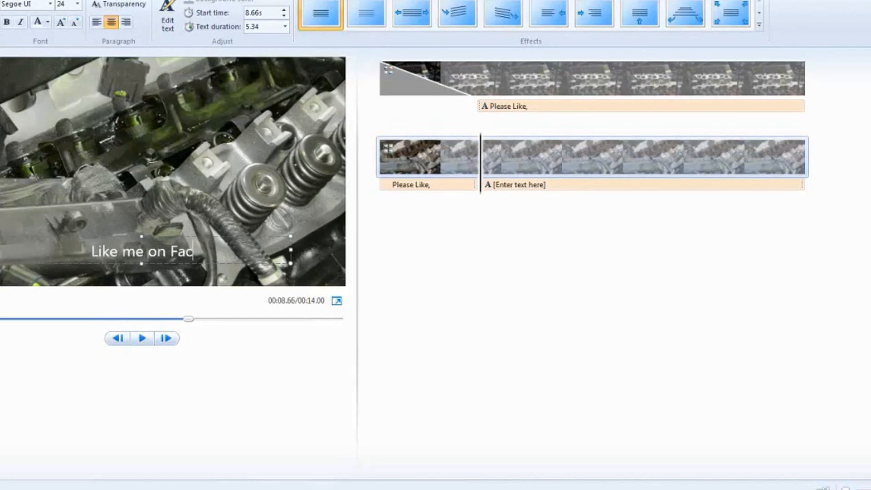
pyautogui.write('ebook')
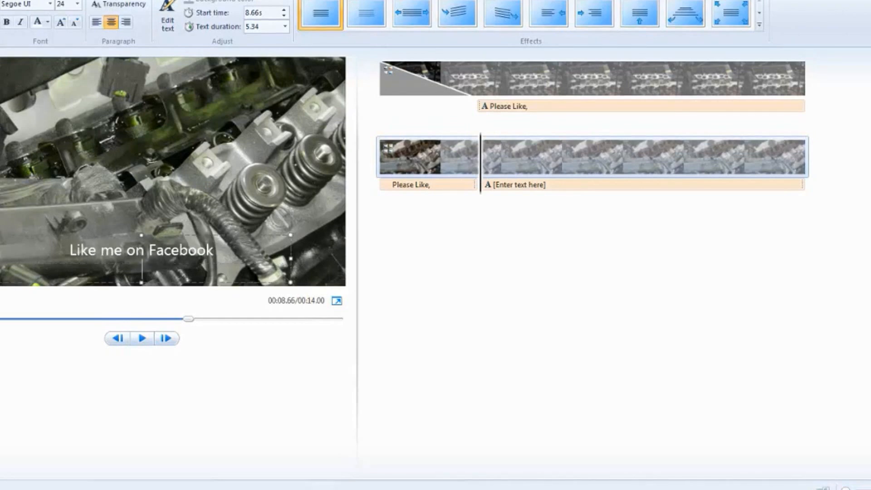
pyautogui.press('Return')
pyautogui.write('Follow me on Tw')
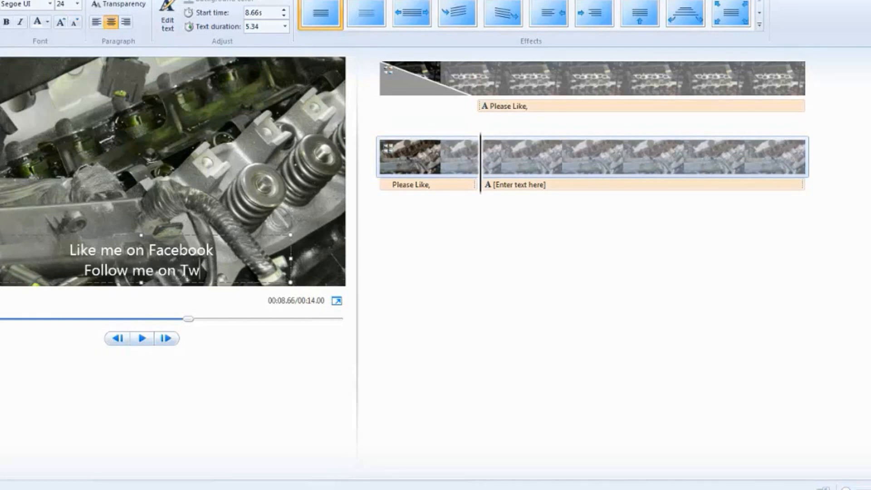
pyautogui.write('itter')
pyautogui.press('Return')
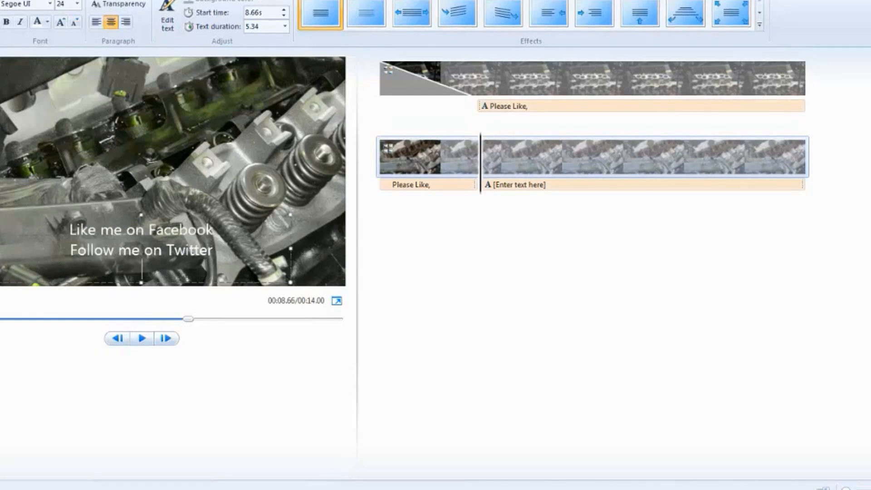
pyautogui.write('Check')
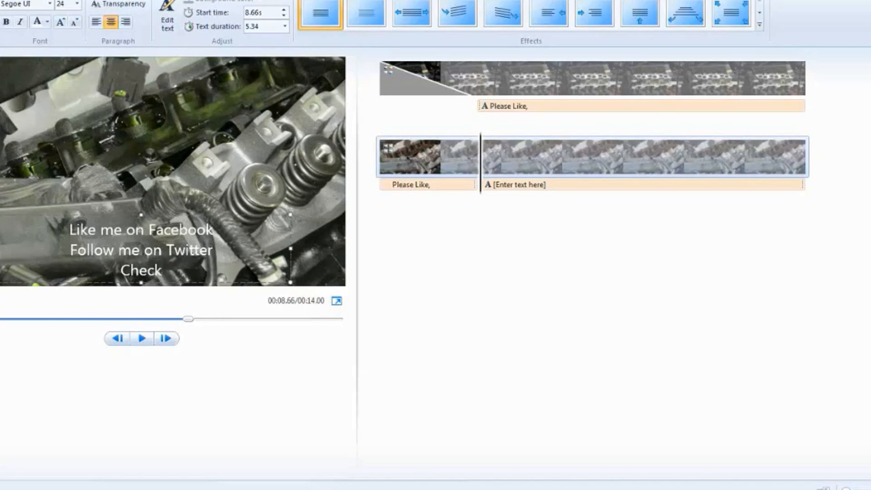
pyautogui.write(' me out on')
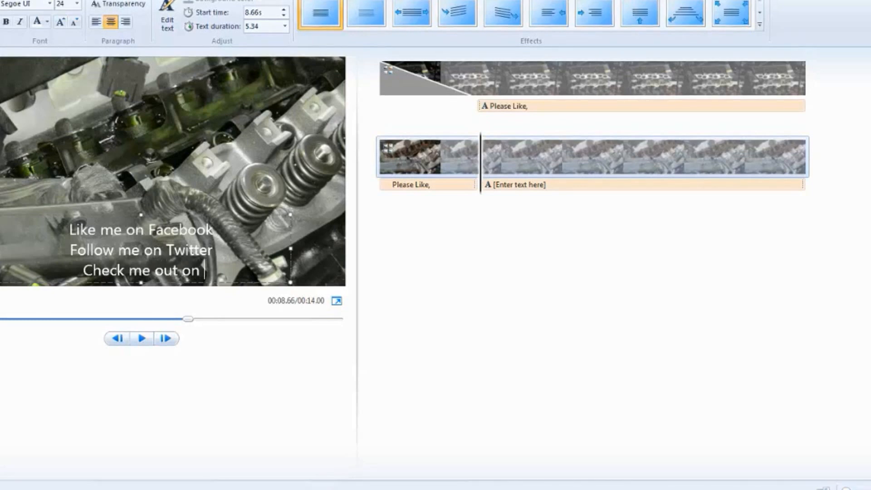
pyautogui.write(' Instagram')
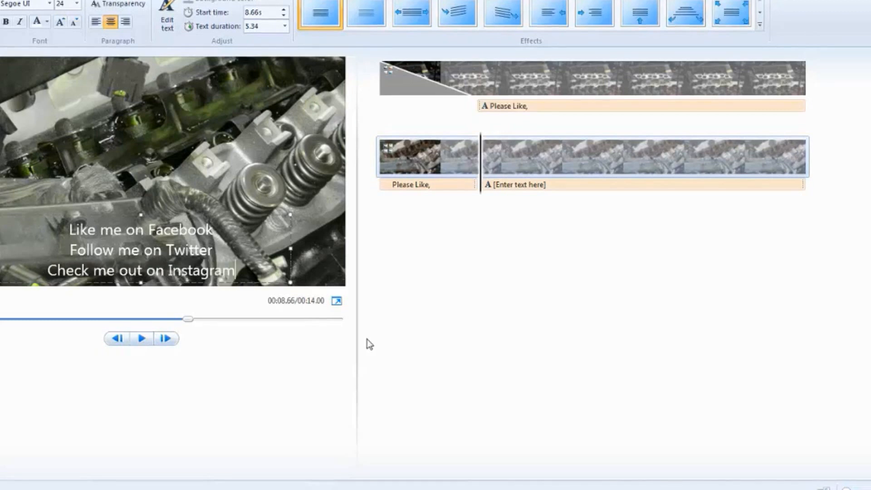
pyautogui.click(640, 18)
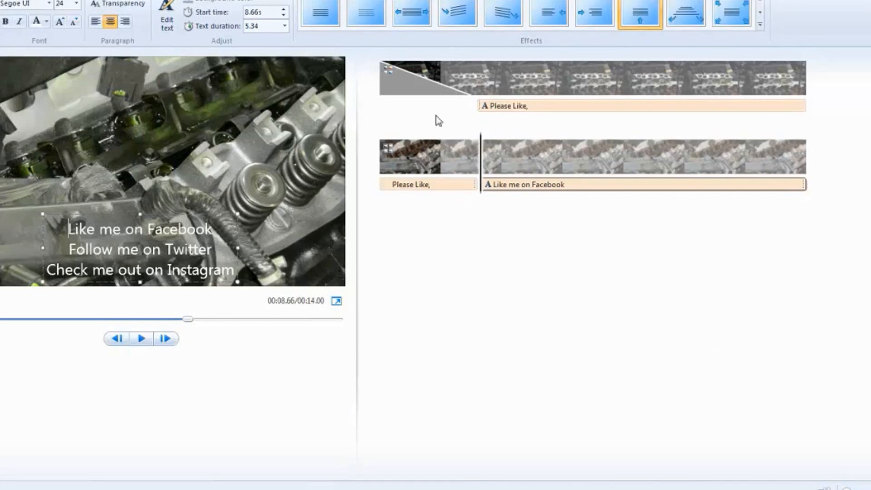
# Add the Modern_Chart_House MP3 as background music starting at the beginning of the project
pyautogui.click(382, 102)
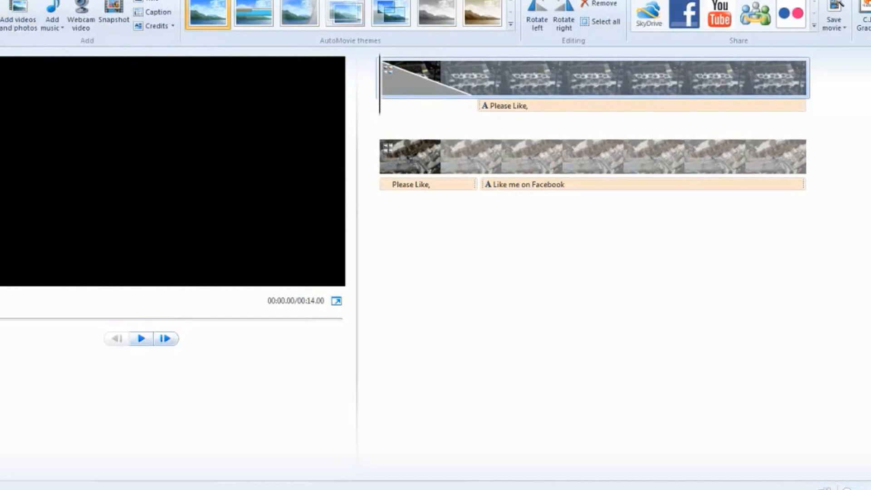
pyautogui.click(45, 11)
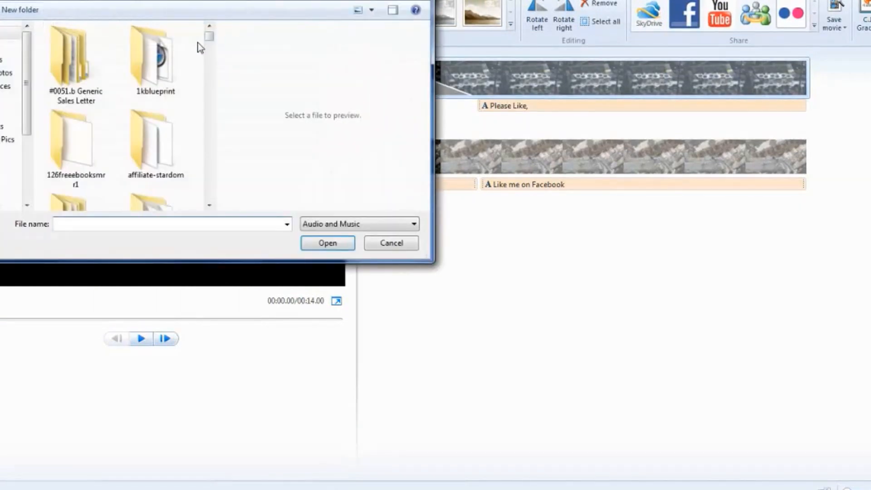
pyautogui.moveTo(211, 41); pyautogui.dragTo(209, 186)
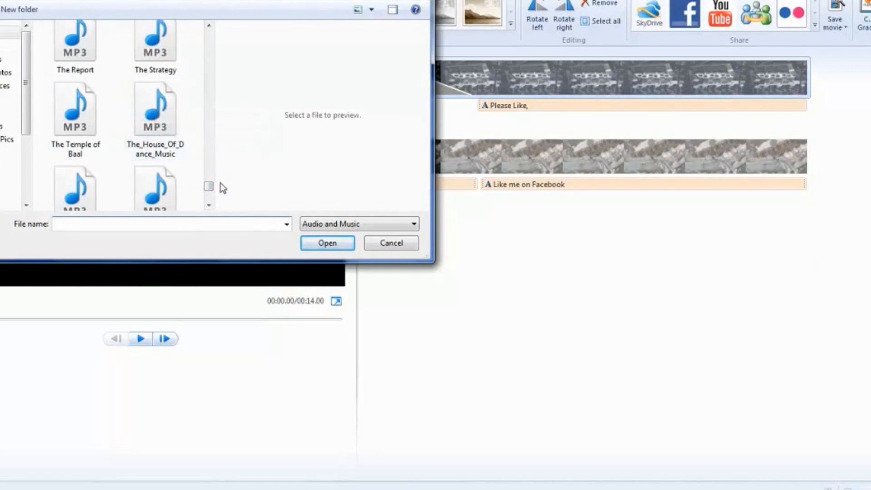
pyautogui.moveTo(210, 189); pyautogui.dragTo(210, 166)
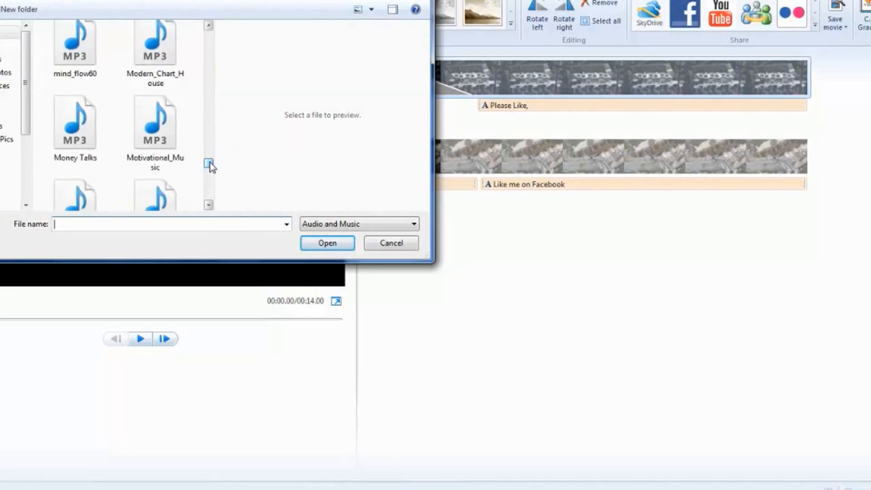
pyautogui.click(161, 56)
pyautogui.doubleClick(160, 57)
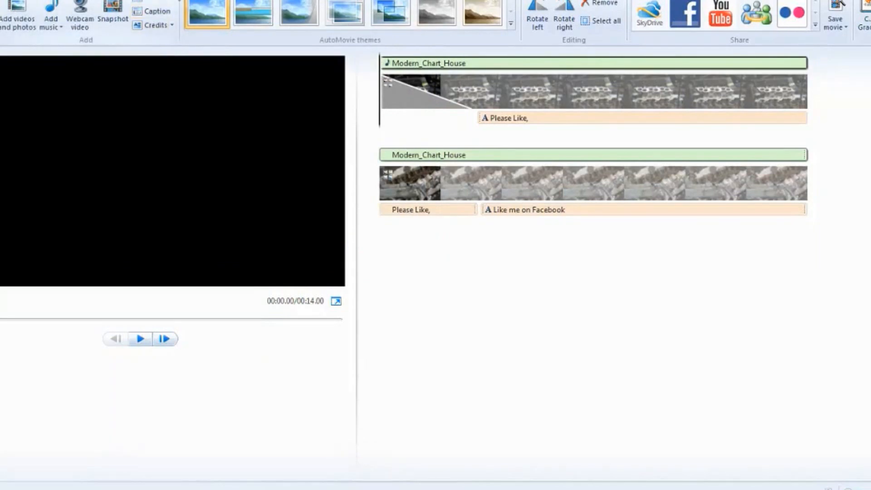
# Set the music track's fade-out to Slow and preview the whole project from the start
pyautogui.click(231, 0)
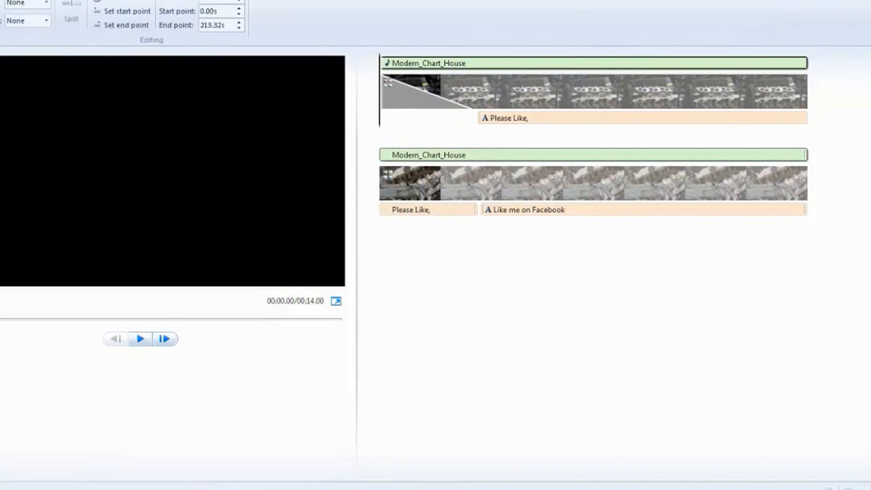
pyautogui.click(46, 25)
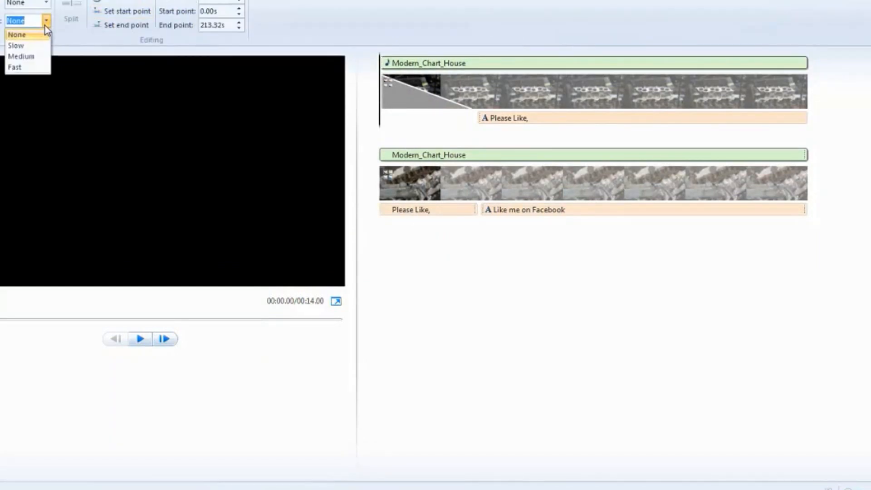
pyautogui.click(44, 48)
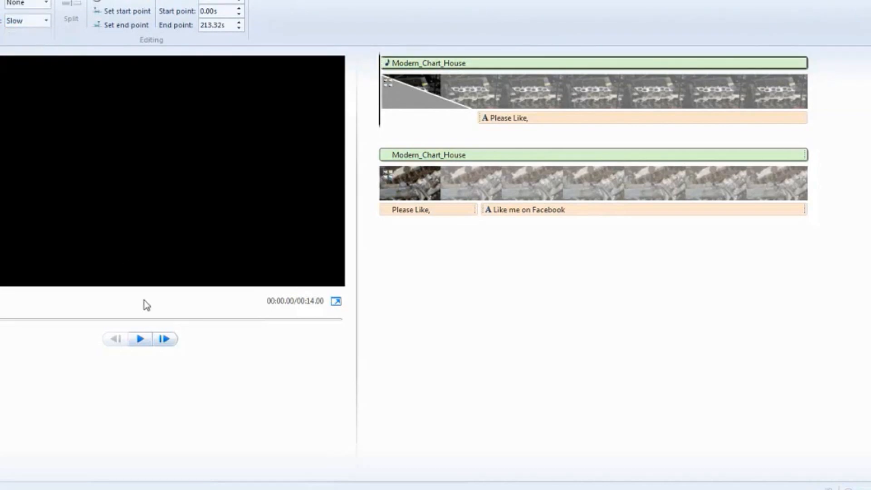
pyautogui.click(142, 338)
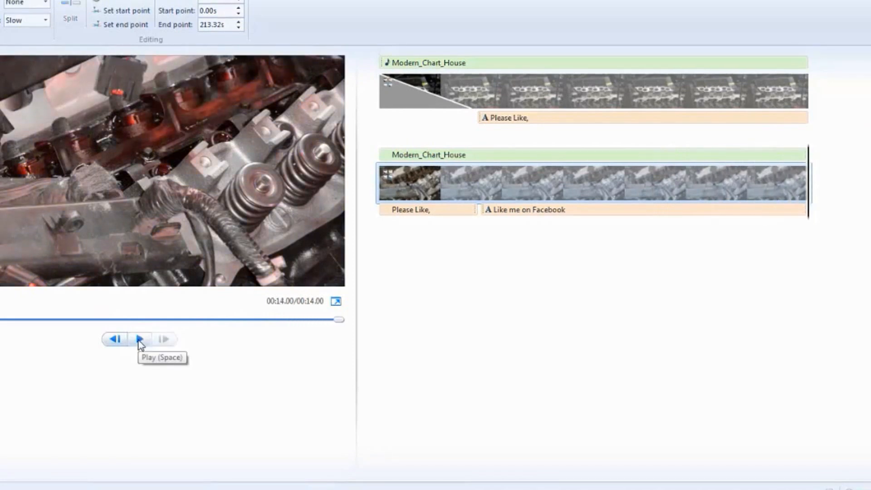
pyautogui.click(140, 341)
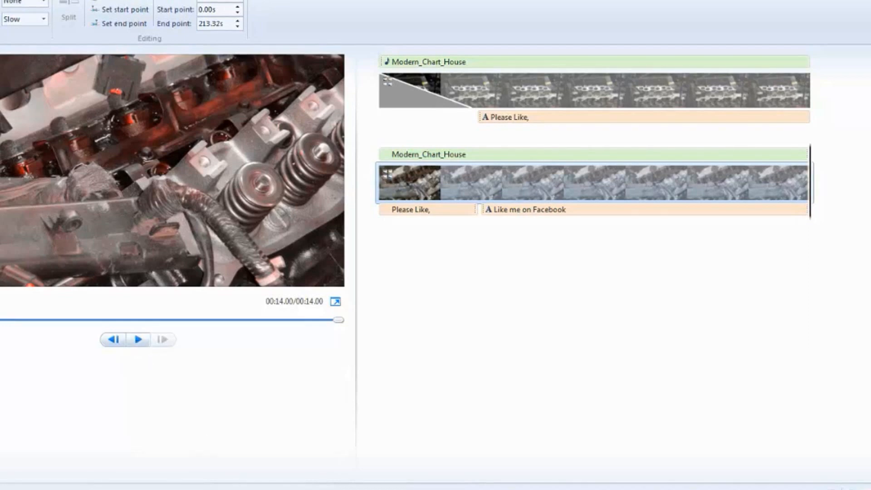
pyautogui.moveTo(337, 489)
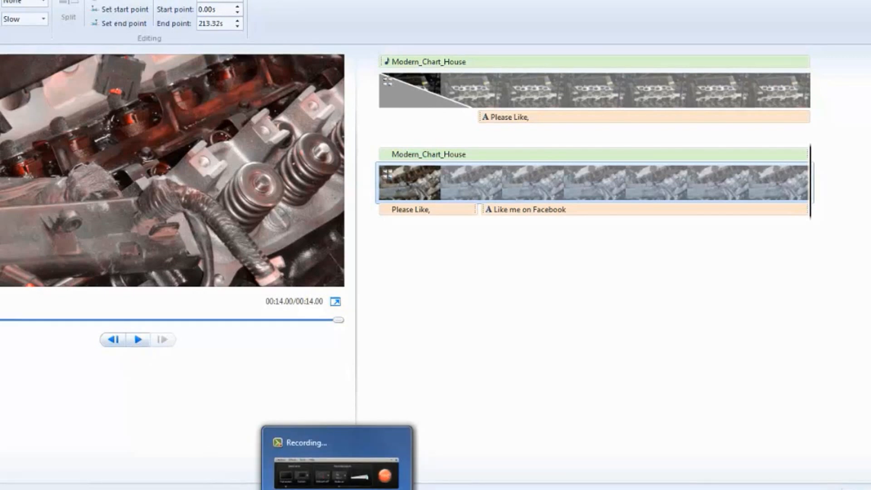
pyautogui.click(337, 489)
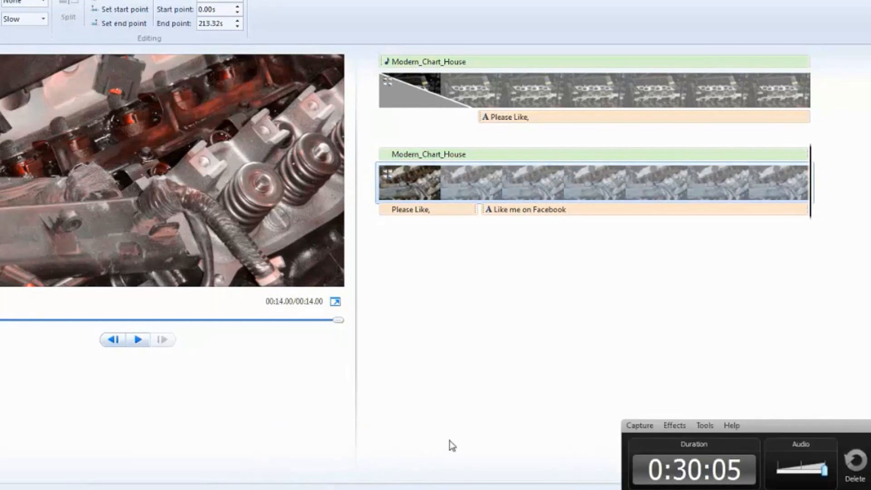